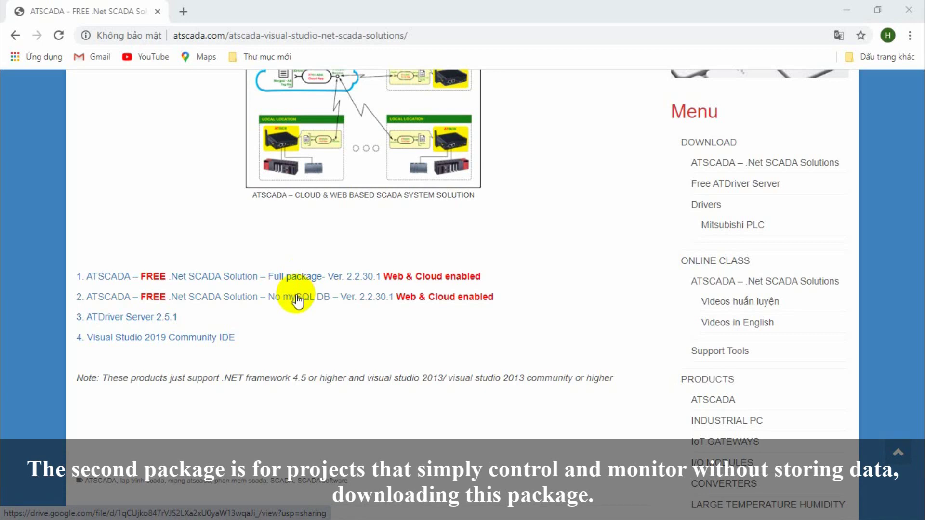
- Open the Mitsubishi PLC driver download page from the ATSCADA site's driver downloads
scroll(298, 300, "up", 2)
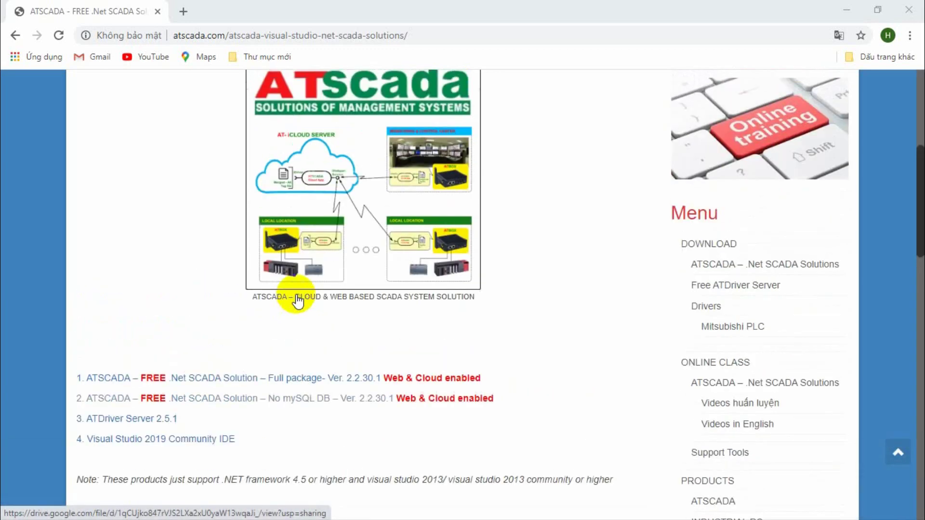
scroll(297, 301, "up", 3)
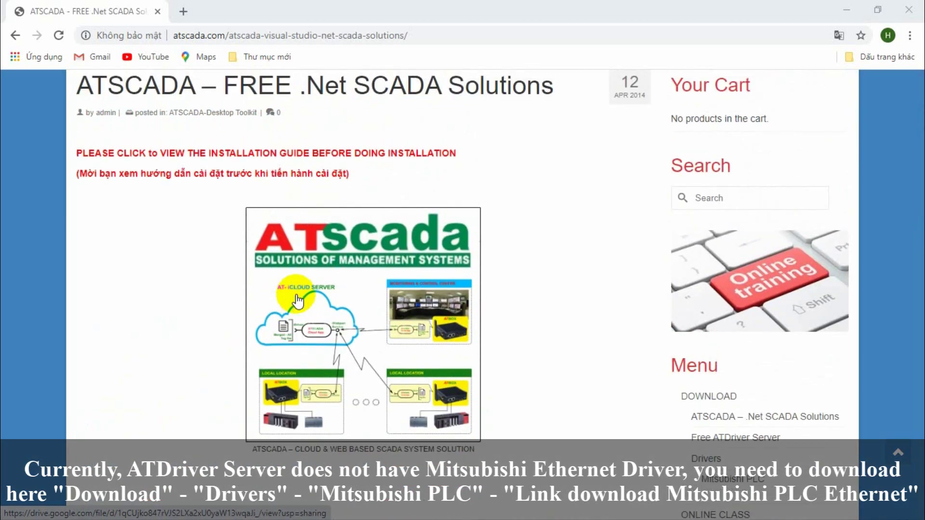
scroll(297, 301, "up", 3)
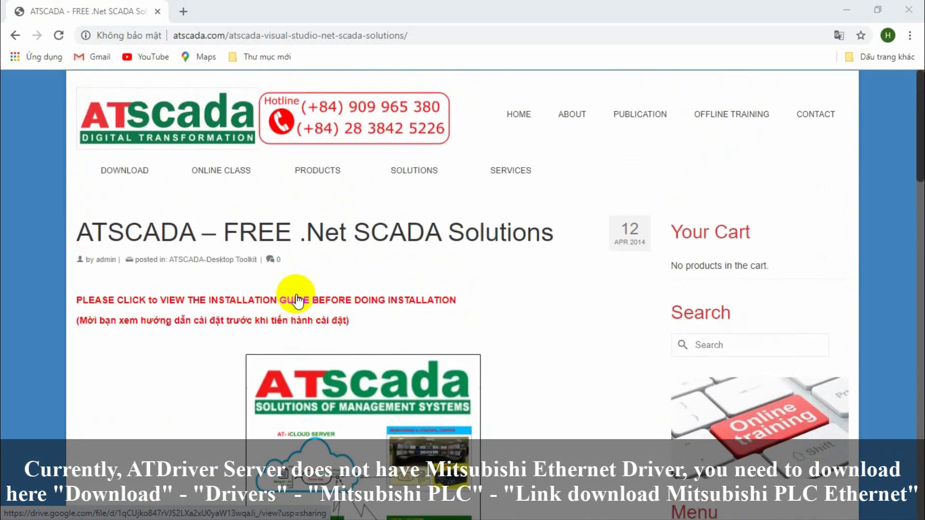
mouse_move(133, 174)
mouse_move(120, 277)
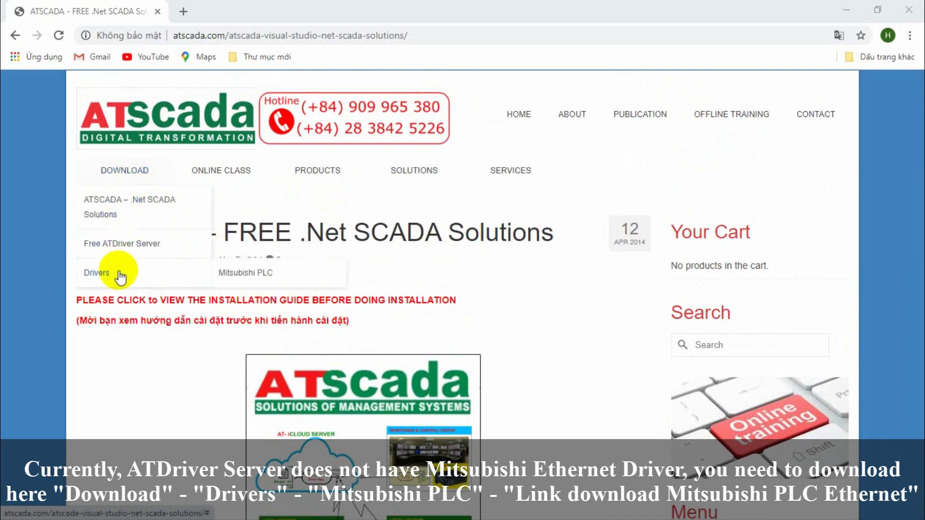
left_click(264, 275)
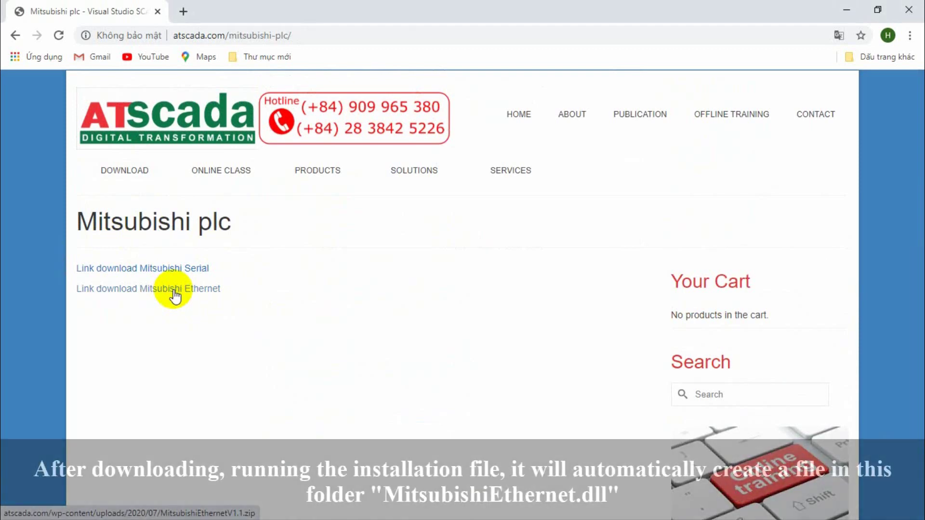
- Switch to File Explorer and check the ATDriverServer Drivers folder for MitsubishiEthernet.dll
left_click(850, 8)
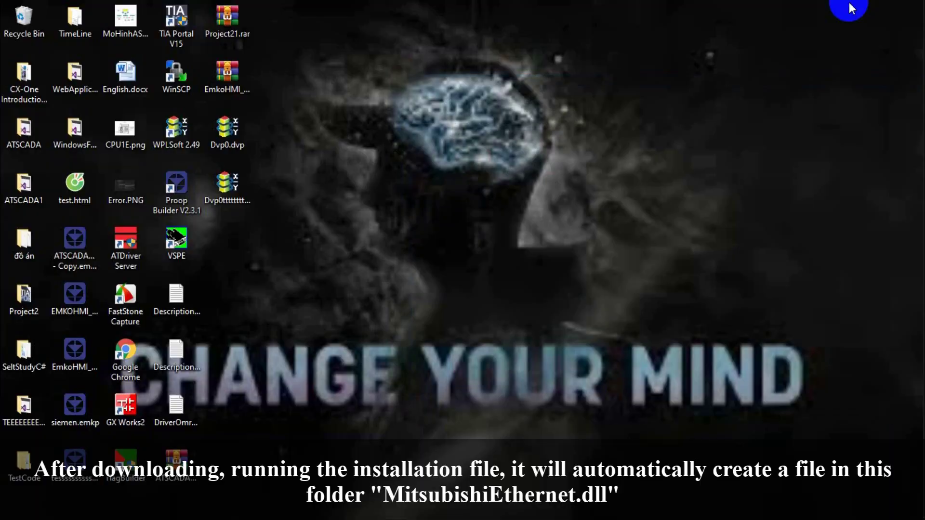
left_click(914, 98)
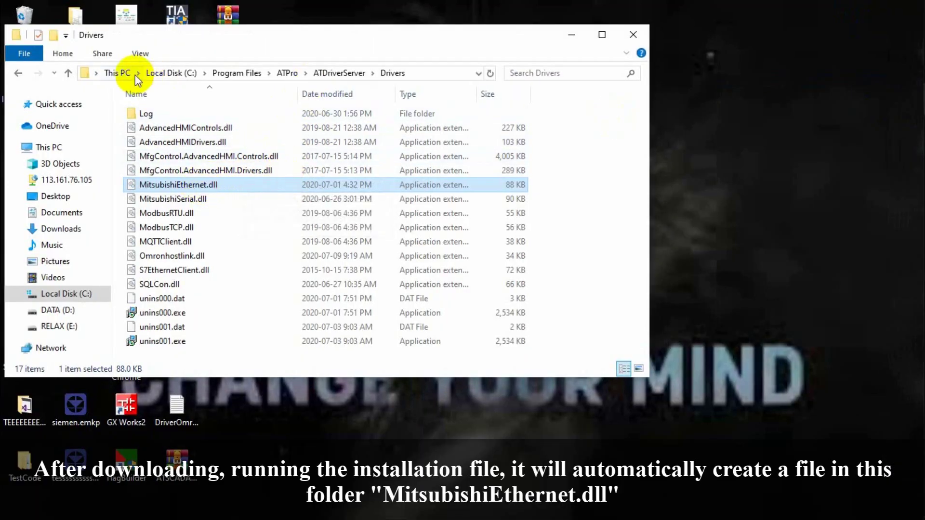
mouse_move(196, 185)
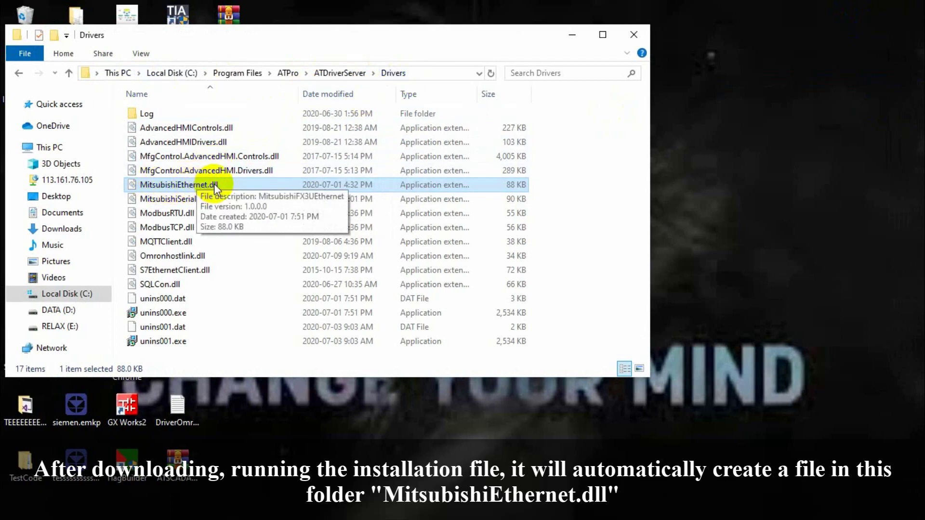
left_click(564, 39)
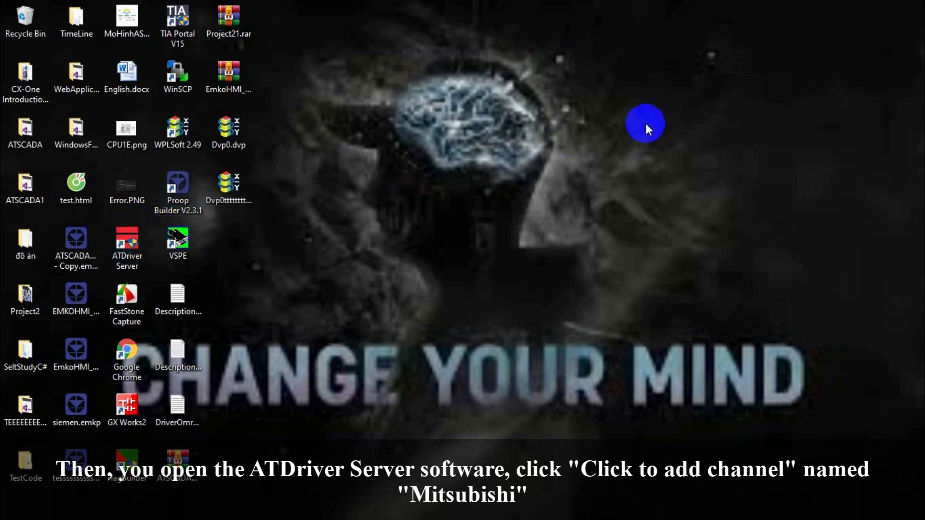
- Switch to ATDriver Server and delete the existing channel NewChannel with its associated devices
left_click(911, 260)
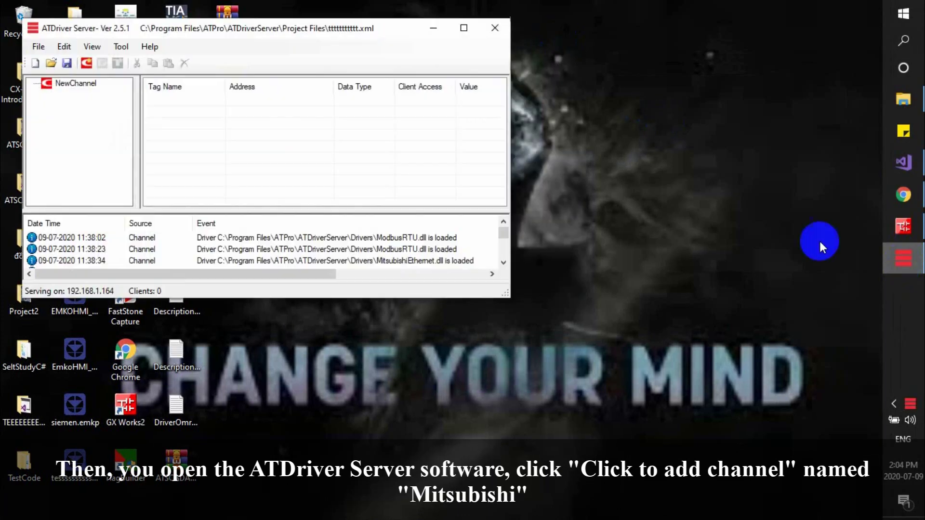
left_click(464, 28)
left_click(59, 58)
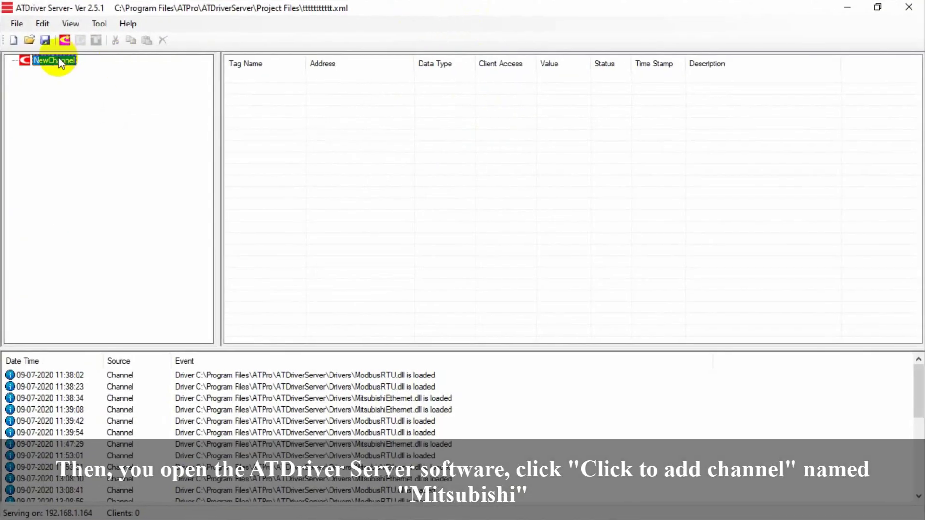
key("Delete")
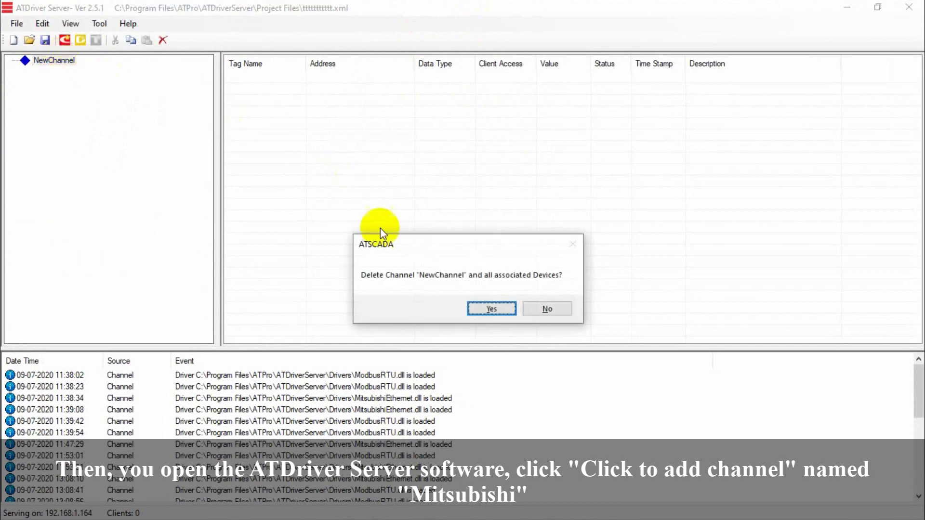
left_click(482, 310)
- Add a channel named Mitsubishi that uses the MitsubishiEthernet.dll driver
left_click(93, 61)
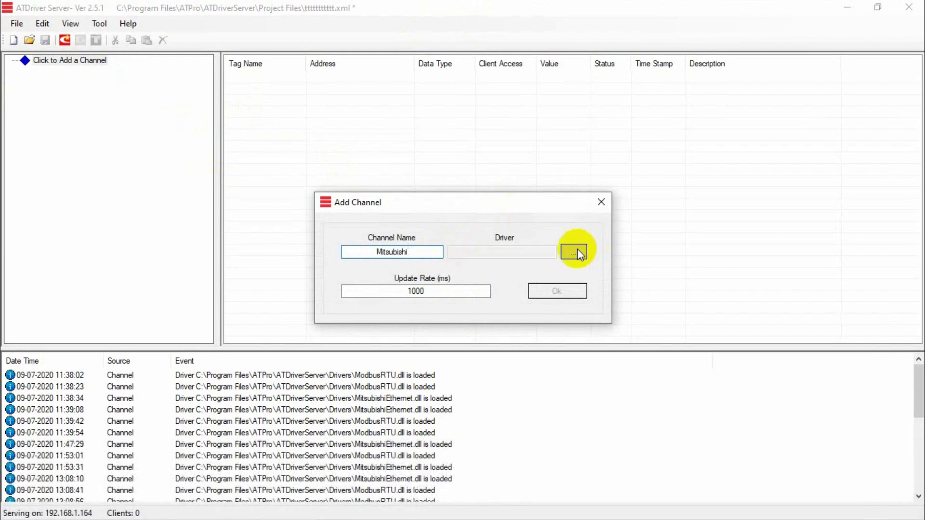
left_click(575, 251)
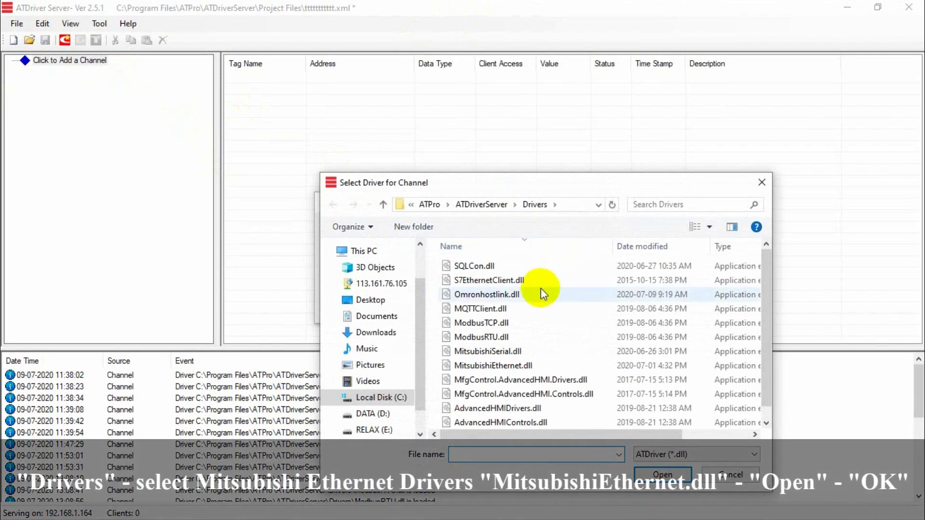
left_click(502, 366)
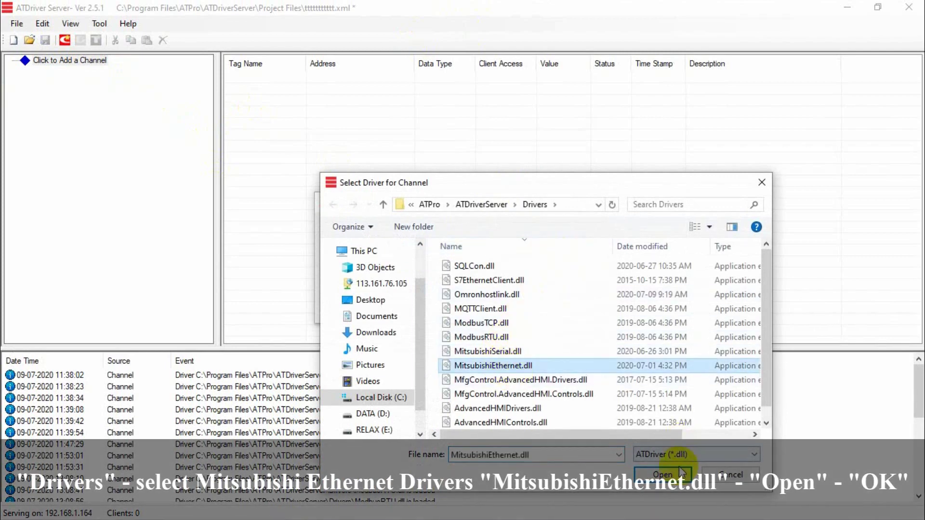
left_click(662, 475)
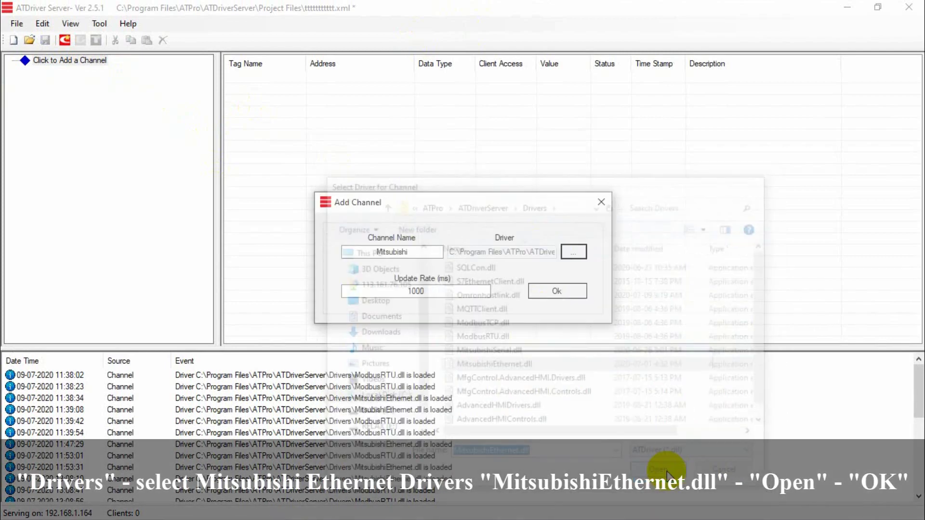
left_click(555, 291)
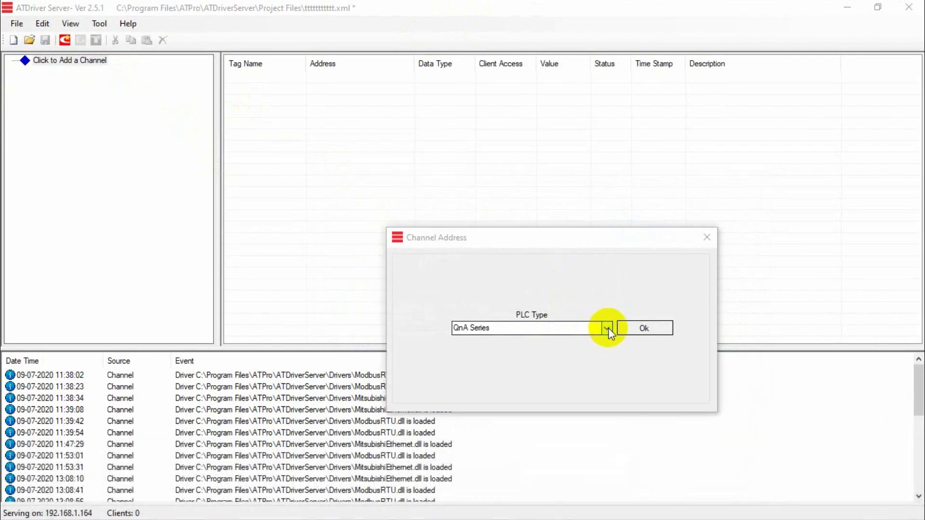
- Set the Mitsubishi channel's PLC type to FX3U and finish creating the channel
left_click(608, 328)
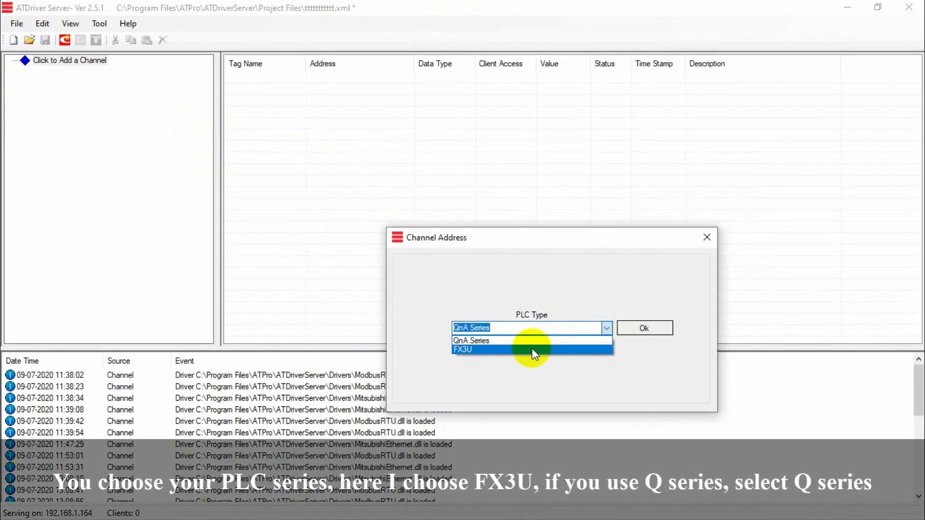
left_click(532, 348)
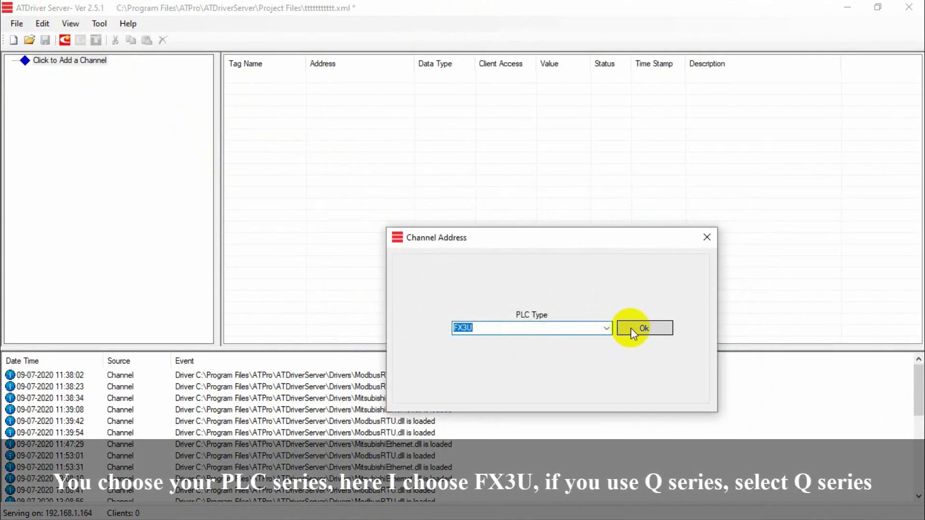
left_click(605, 328)
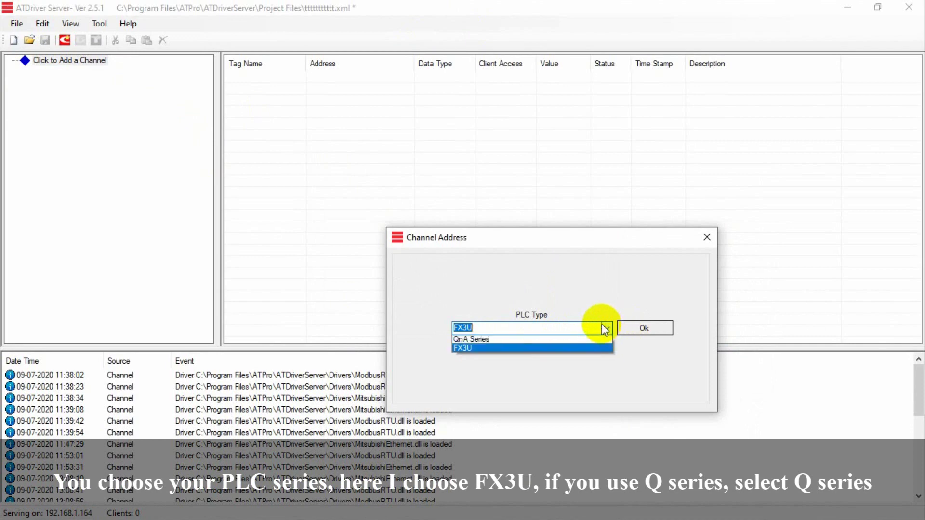
left_click(517, 347)
left_click(649, 330)
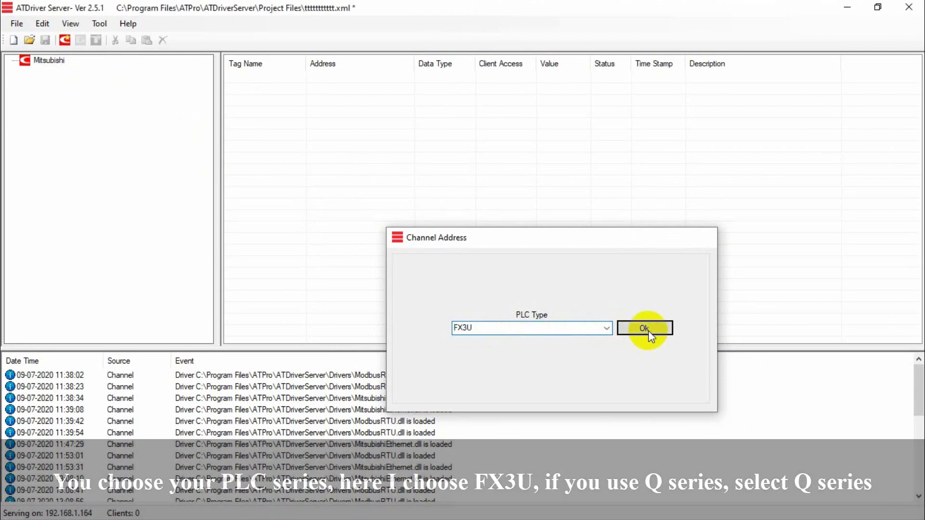
- Start a new device under the Mitsubishi channel, name it FX3U, and check its device IP and port number
right_click(49, 62)
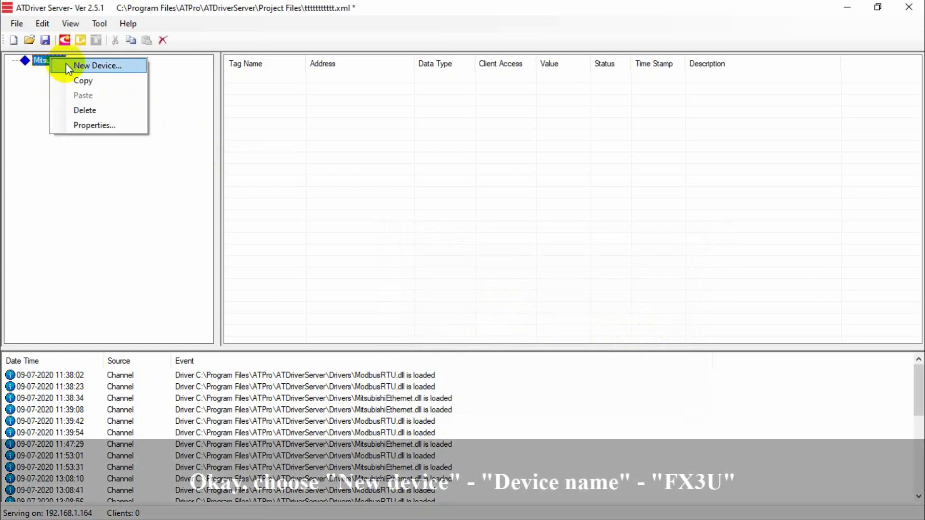
left_click(69, 64)
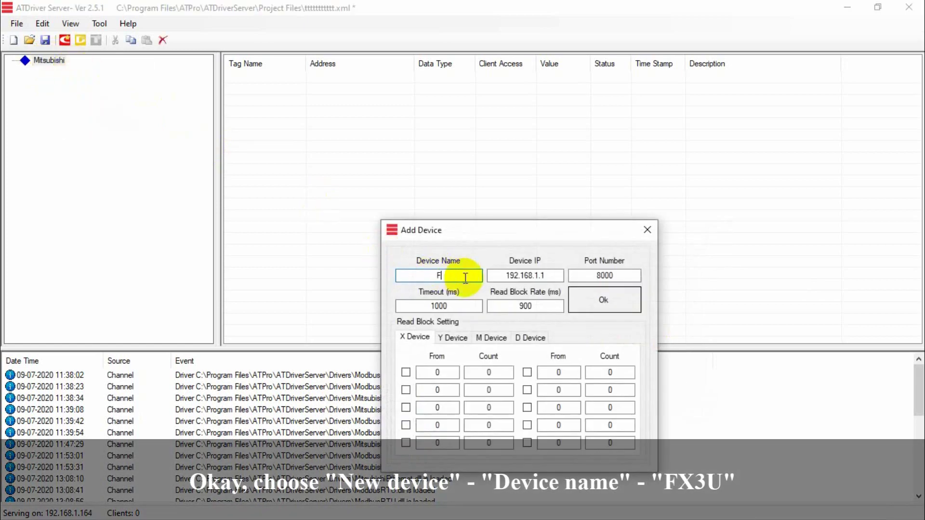
type("FX3U")
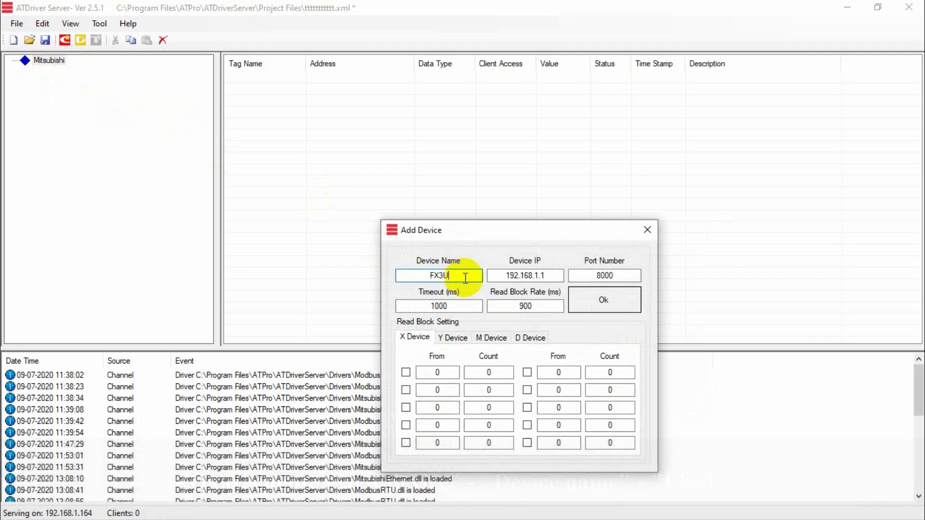
left_click(553, 274)
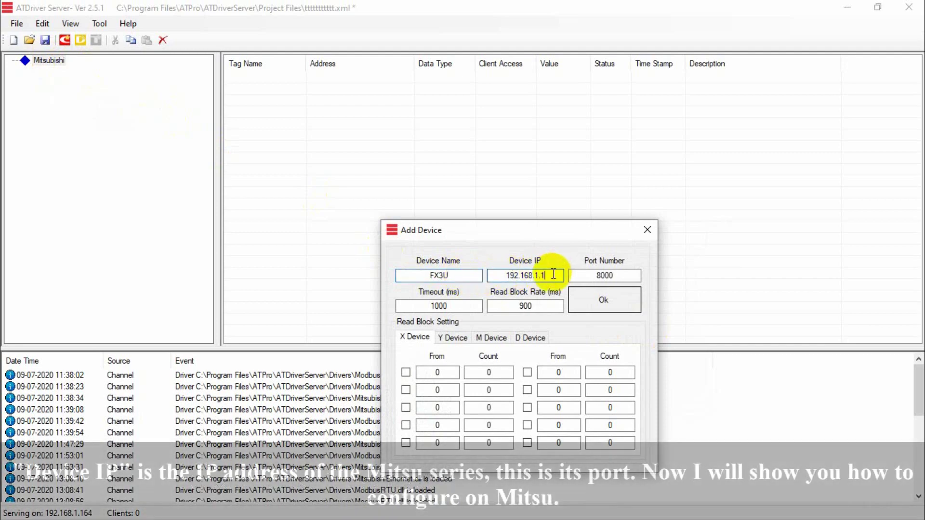
left_click_drag(553, 273, 501, 272)
left_click(548, 275)
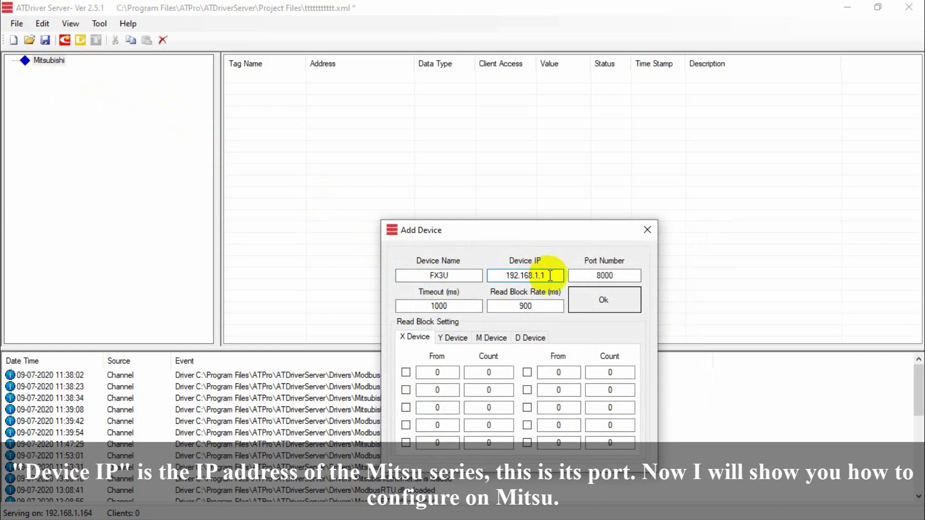
left_click_drag(551, 276, 511, 275)
left_click_drag(622, 276, 593, 275)
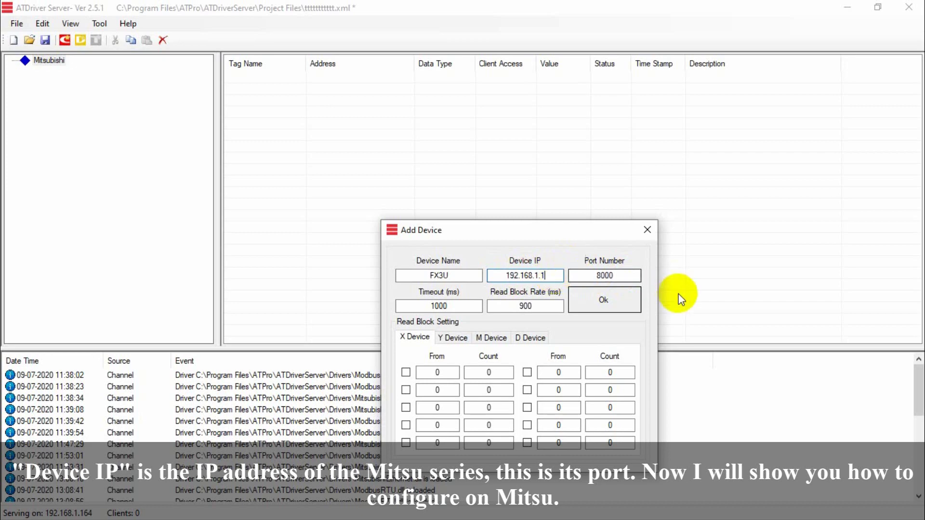
- Switch to GX Works2 and examine the PLC's Ethernet port channel and IP address settings against the device IP in ATDriver Server
left_click(903, 228)
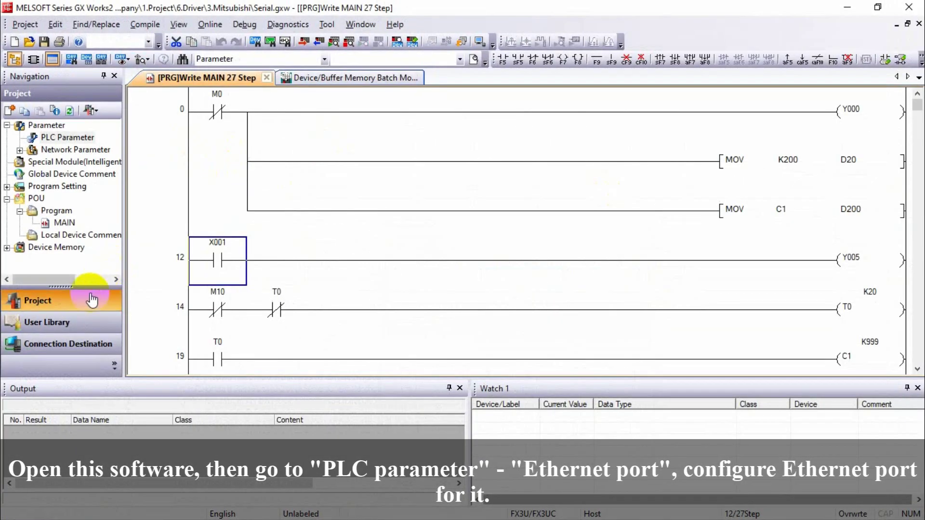
double_click(69, 139)
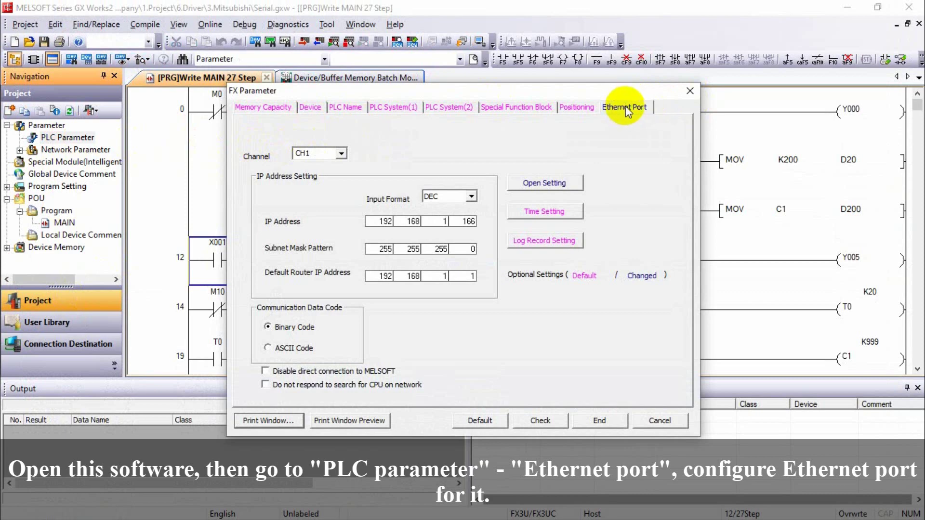
left_click(340, 153)
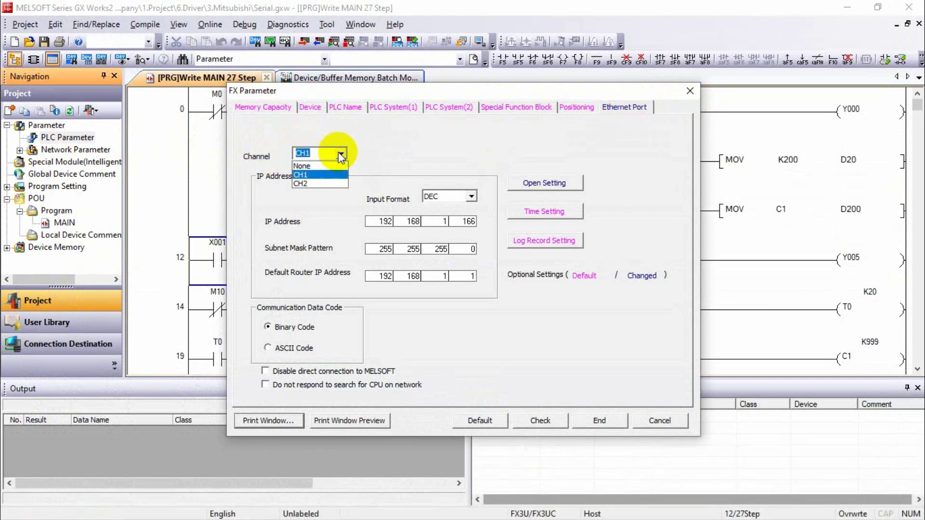
left_click(340, 154)
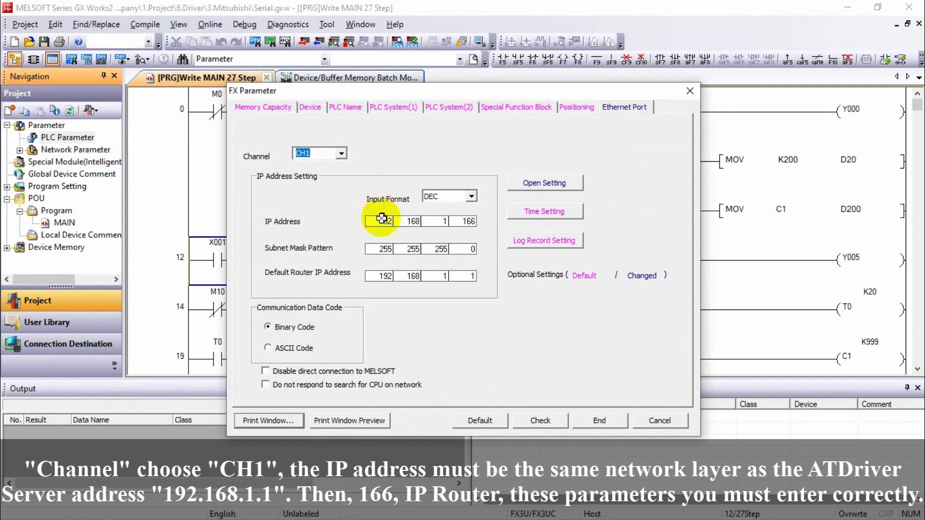
left_click(381, 220)
left_click(467, 221)
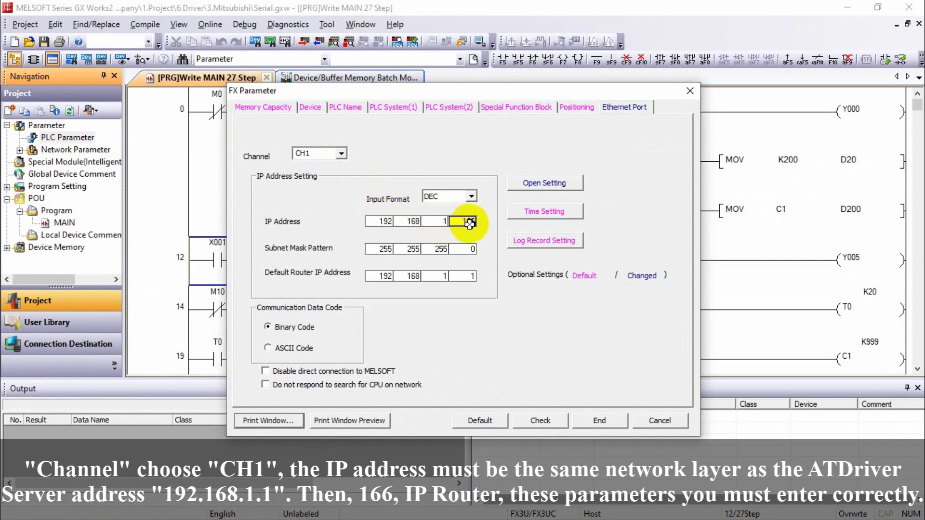
left_click(435, 222)
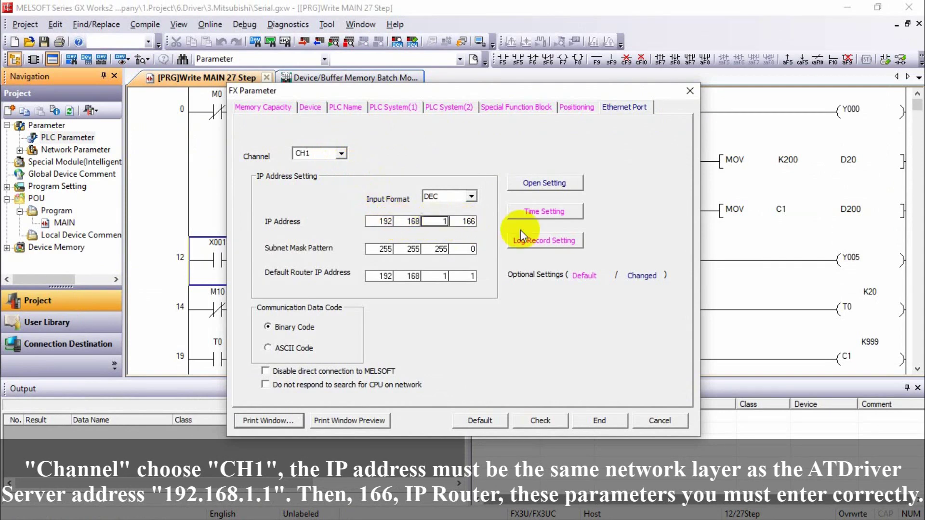
mouse_move(903, 259)
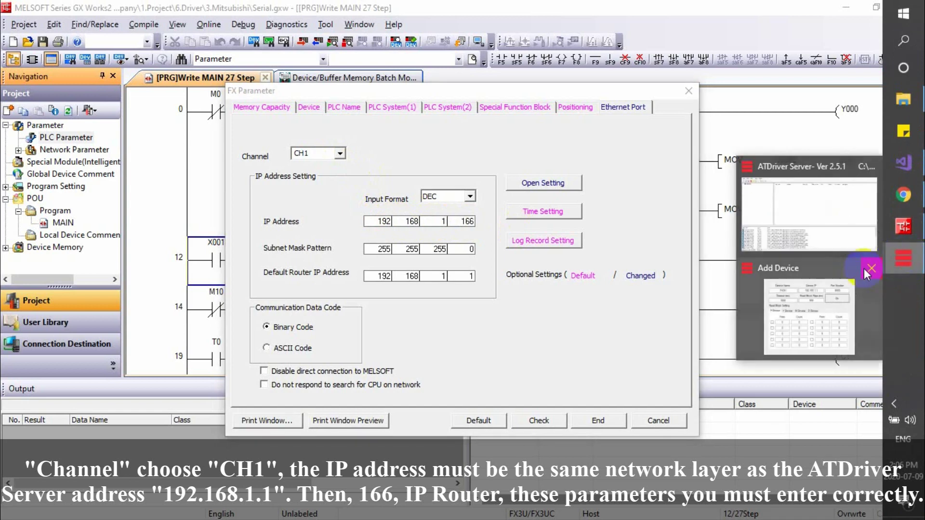
left_click(799, 237)
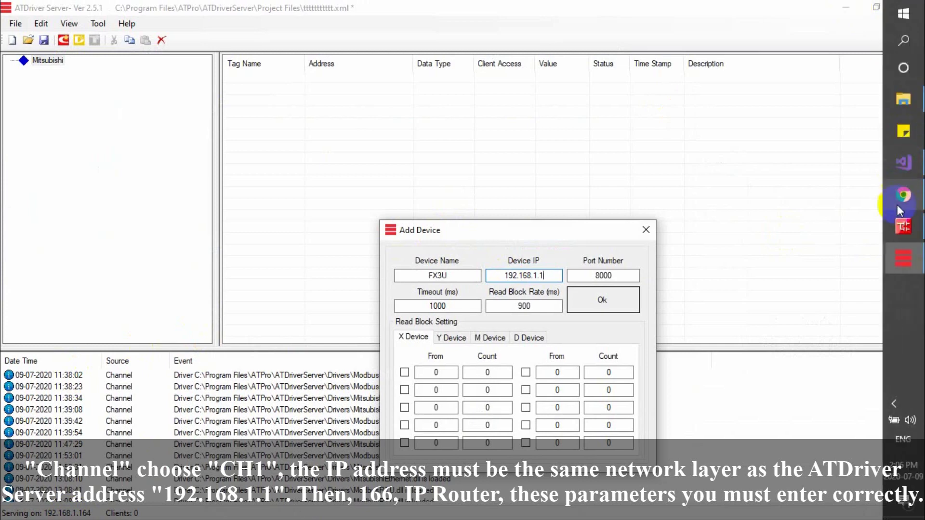
- Switch to GX Works2, set Ethernet port connection 1 to TCP with MC Protocol and host station port 8000, and accept the PLC parameters
left_click(906, 226)
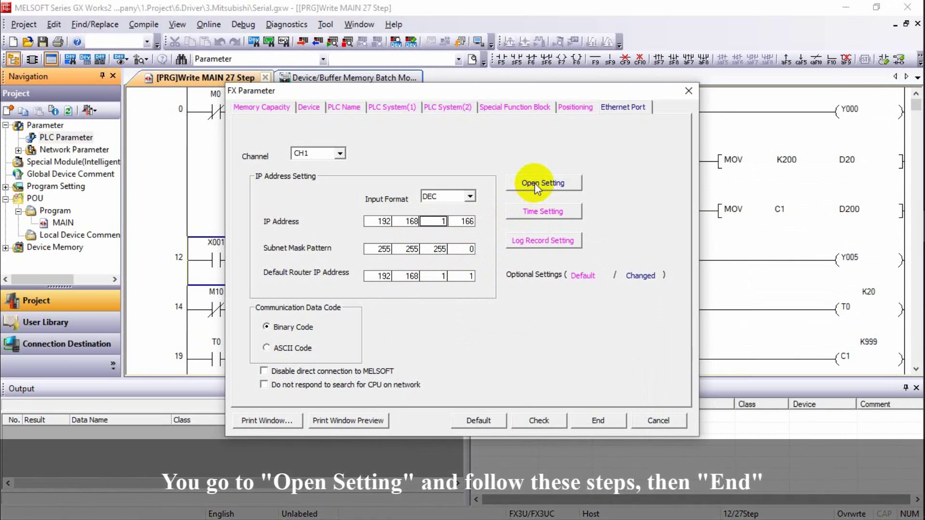
left_click(537, 188)
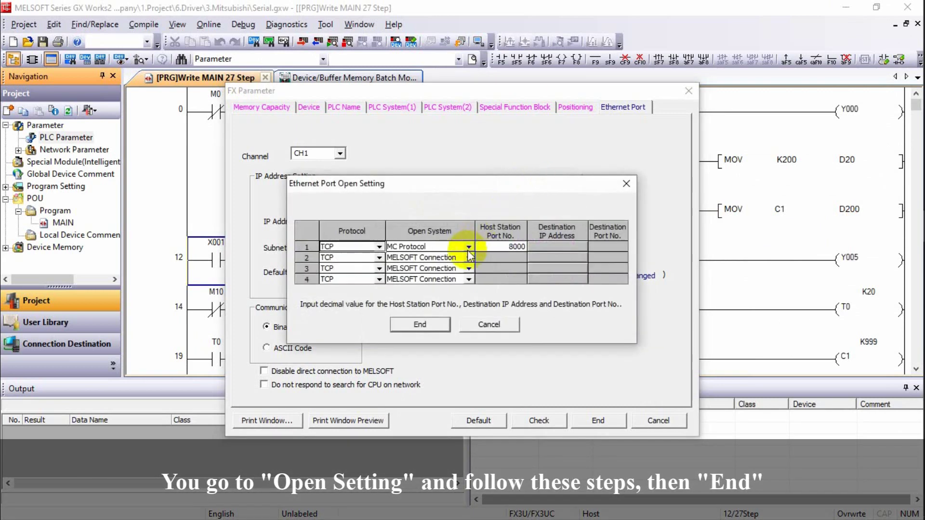
left_click(468, 247)
left_click(427, 269)
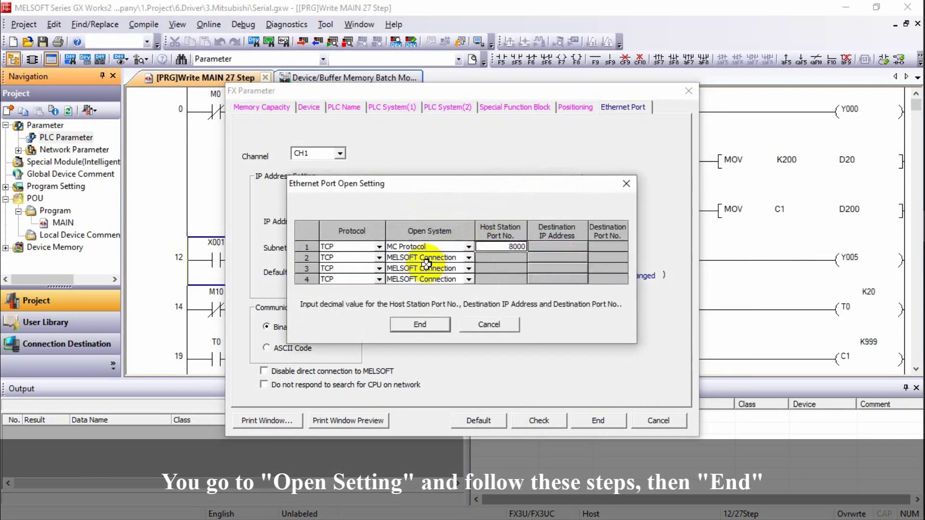
left_click(494, 248)
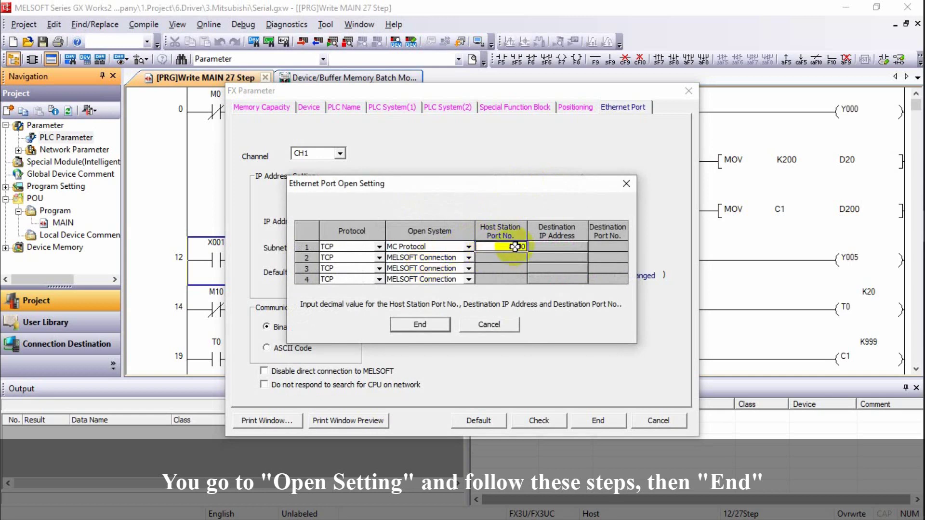
left_click(420, 324)
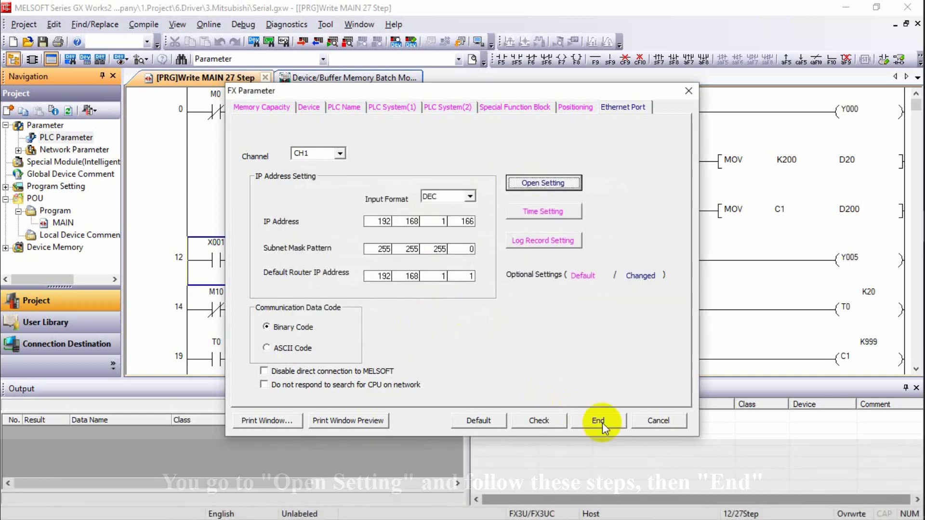
left_click(600, 422)
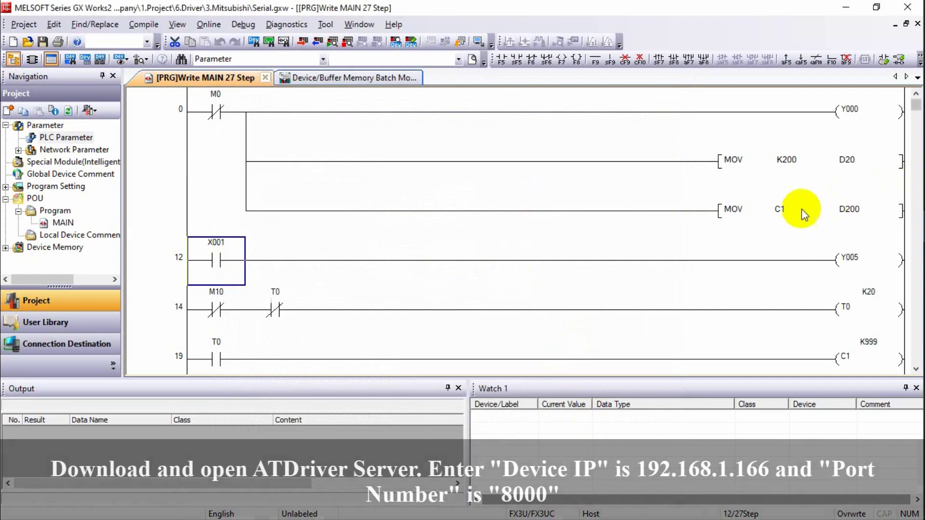
- Switch back to ATDriver Server, set the FX3U device's IP to 192.168.1.166 with port 8000, and finish adding the device
mouse_move(880, 259)
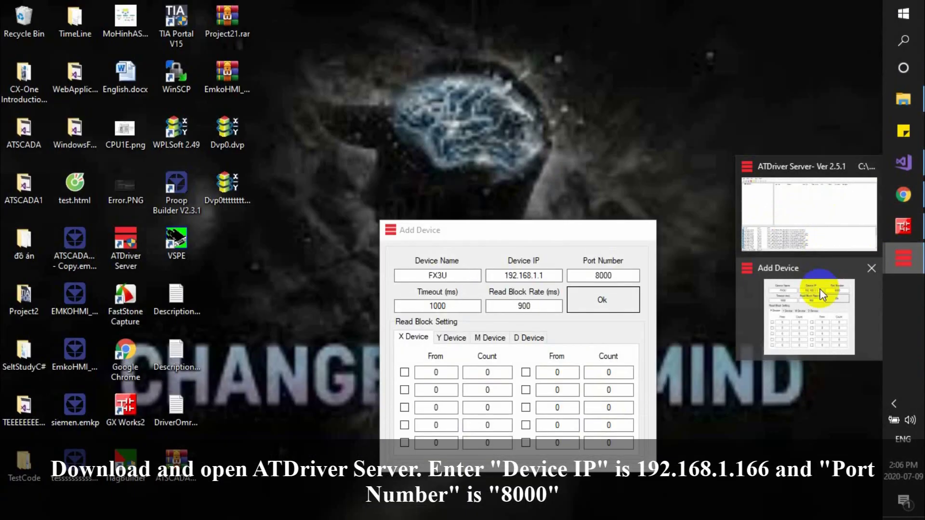
left_click(811, 289)
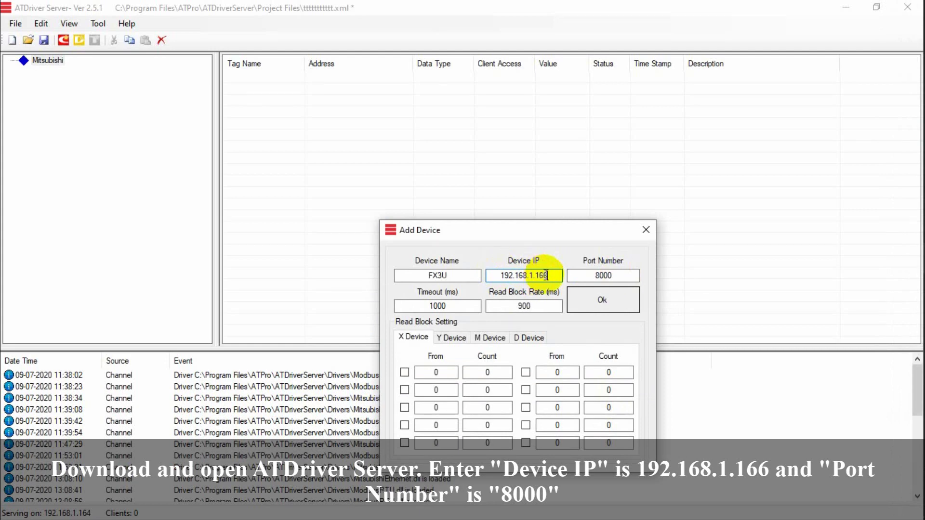
left_click(606, 299)
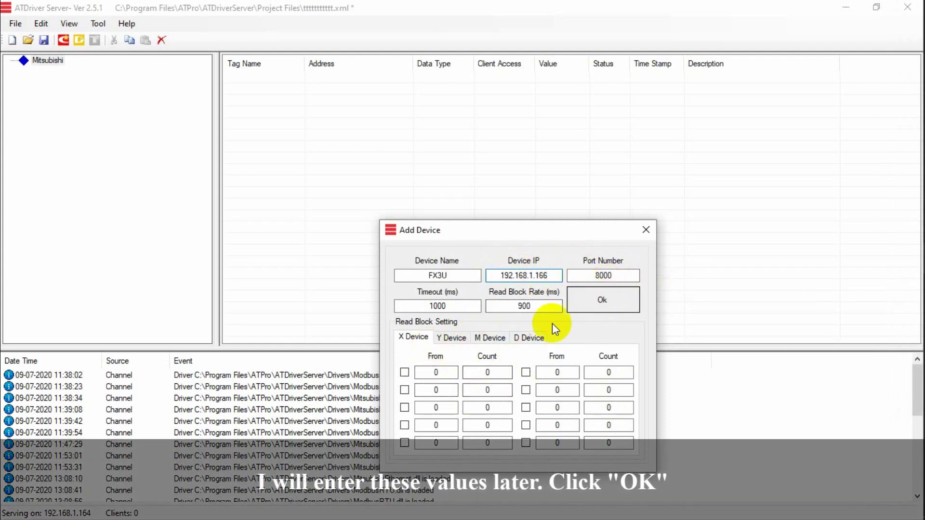
left_click(589, 299)
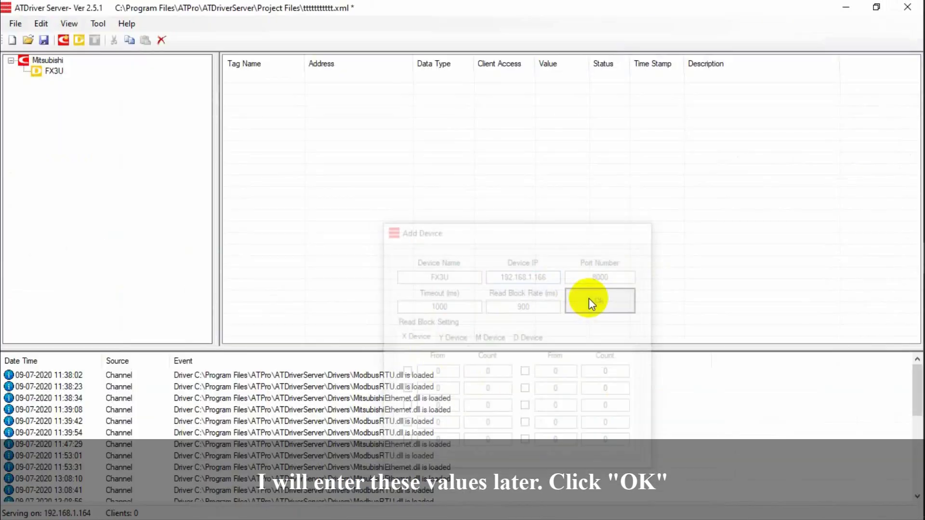
- Add a tag named X1 to the FX3U device with address X1 and data type Bool
right_click(53, 63)
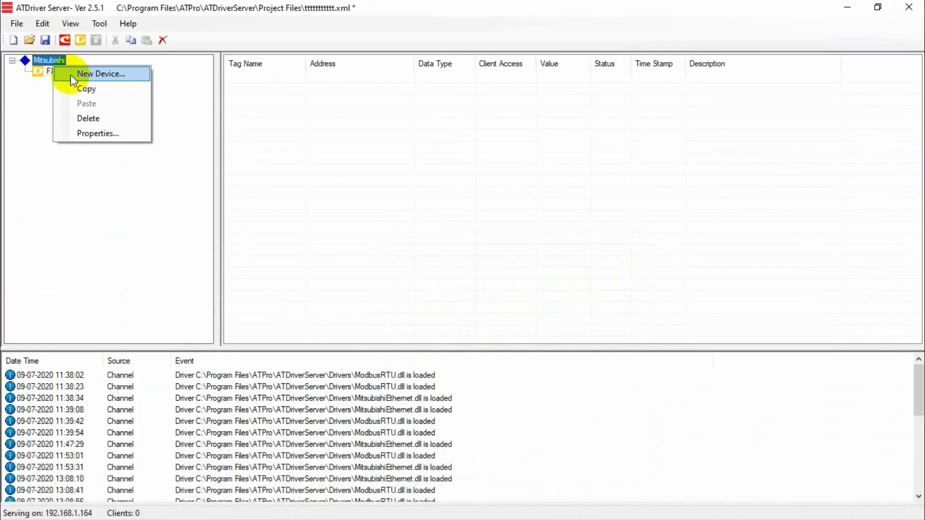
right_click(49, 69)
left_click(70, 74)
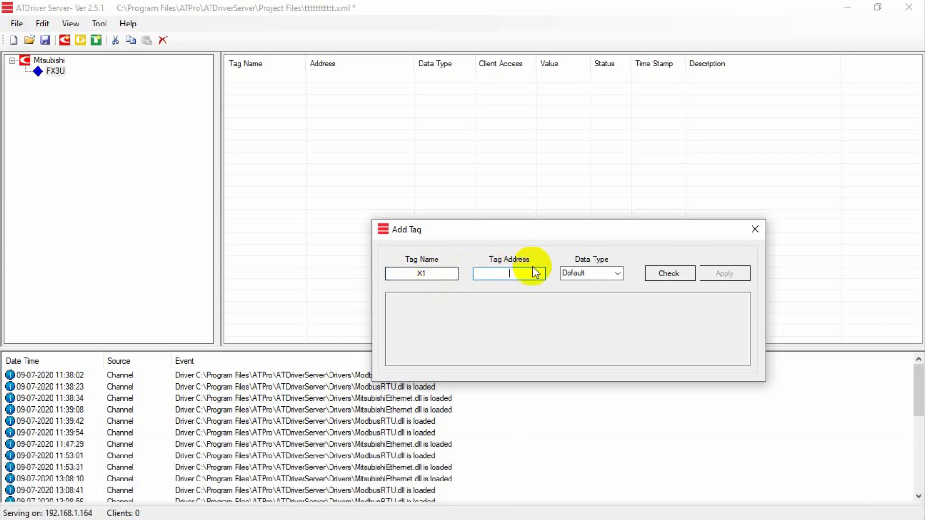
left_click_drag(392, 271, 435, 273)
key("ctrl+c")
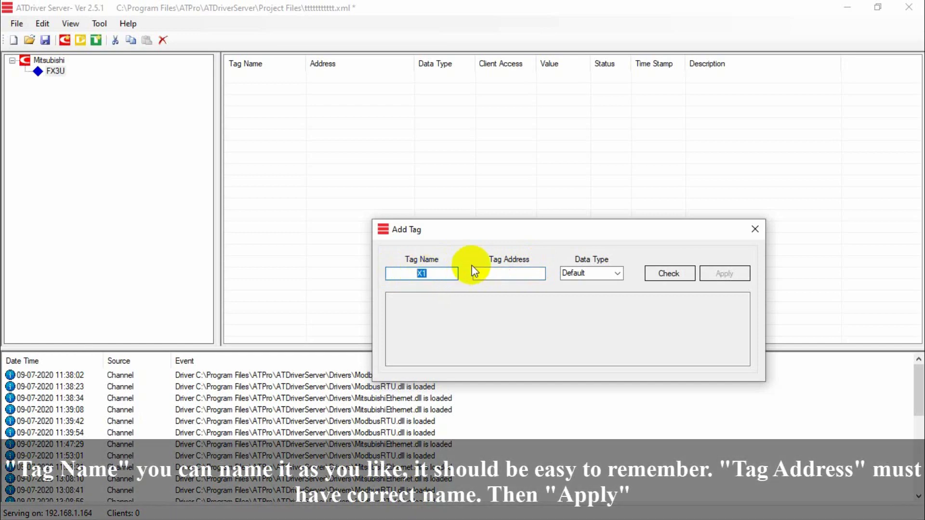
left_click(501, 273)
key("ctrl+v")
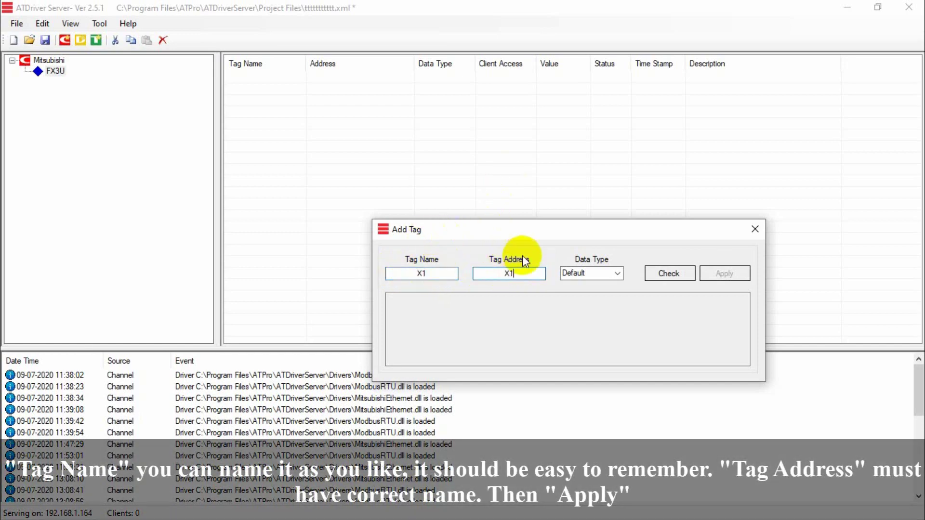
left_click(656, 278)
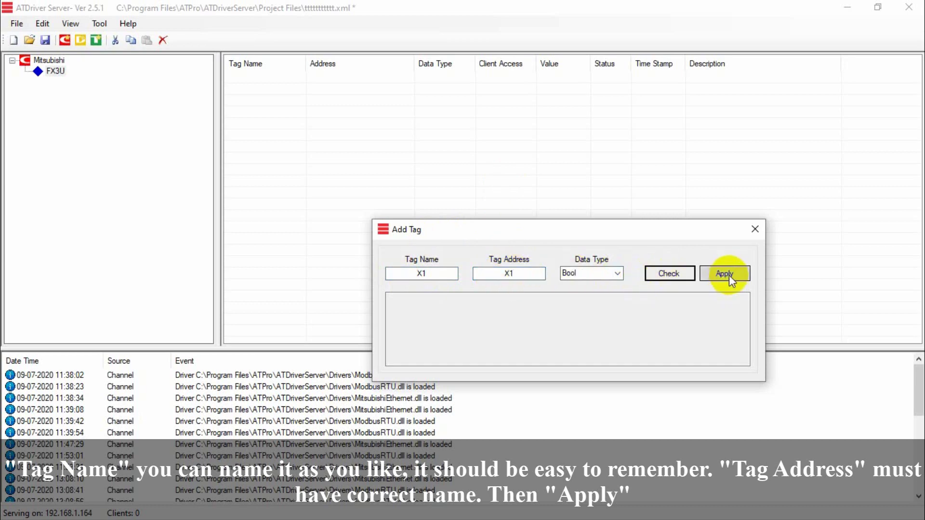
left_click(725, 274)
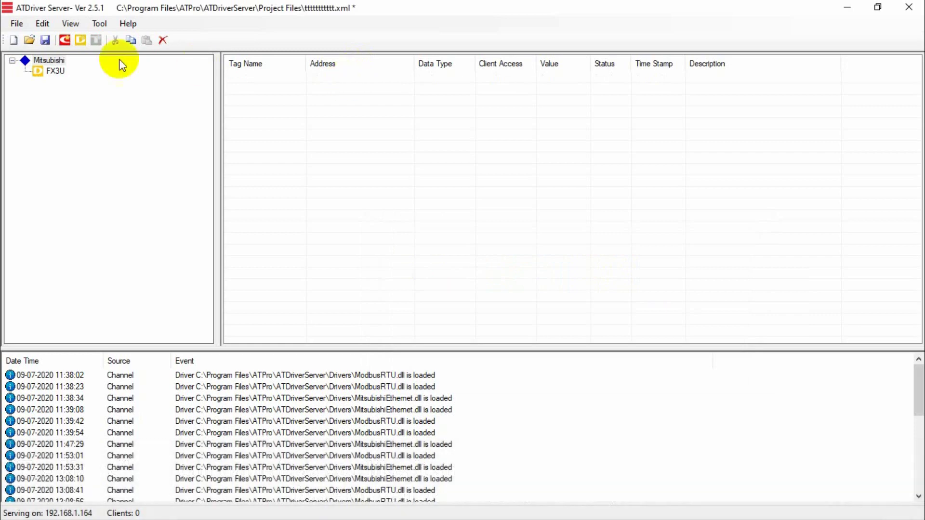
- Add a tag named Y0 to the FX3U device with address Y0 and data type Bool
left_click(54, 71)
right_click(288, 77)
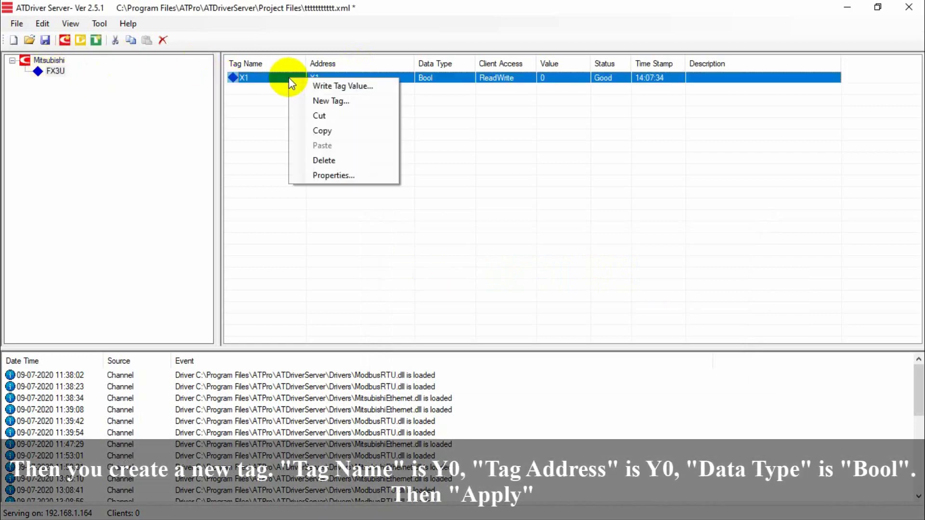
left_click(313, 100)
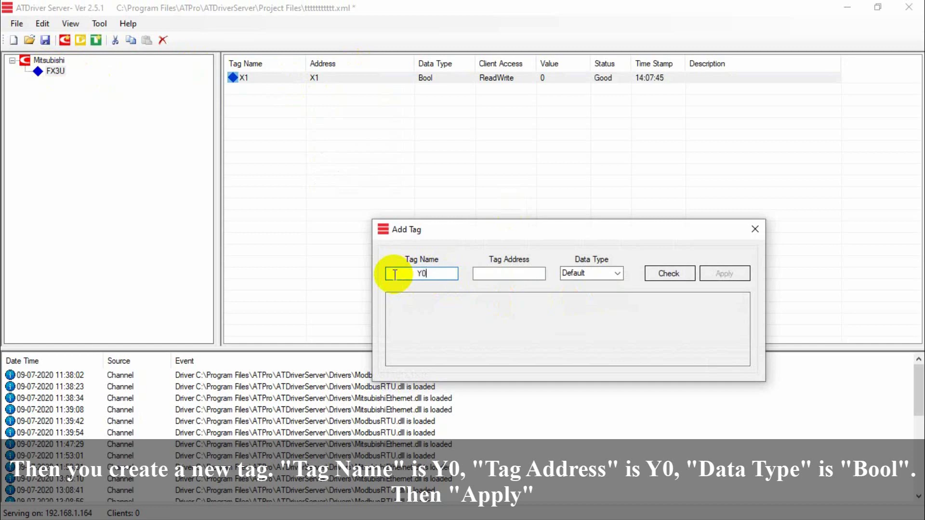
left_click(498, 273)
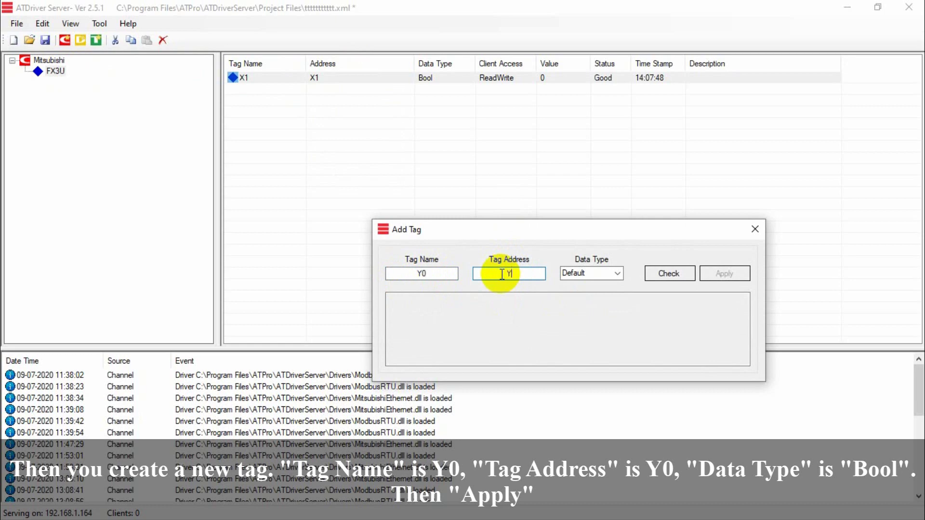
left_click(616, 274)
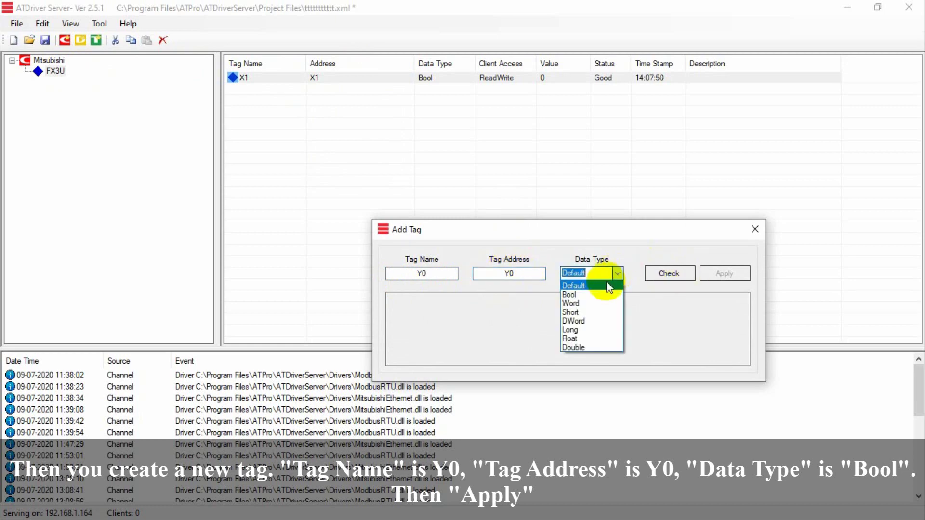
left_click(592, 295)
left_click(725, 273)
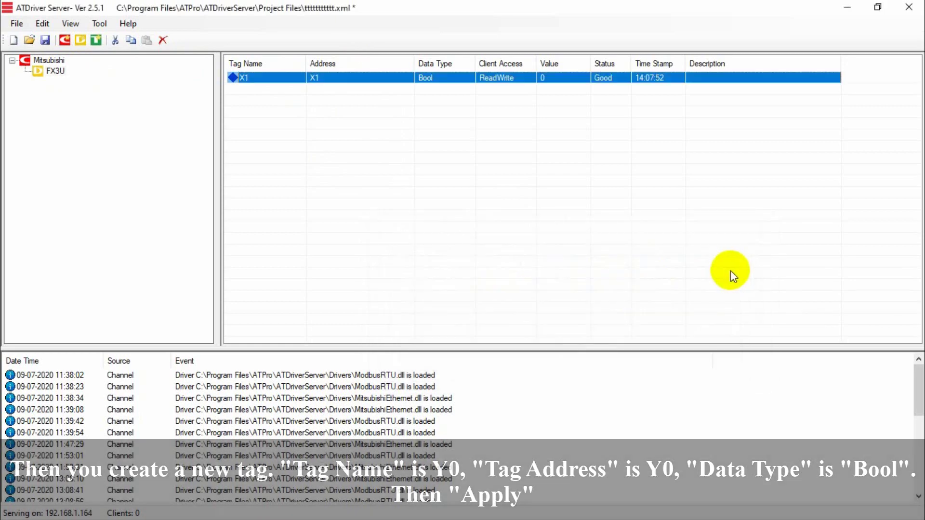
left_click(454, 91)
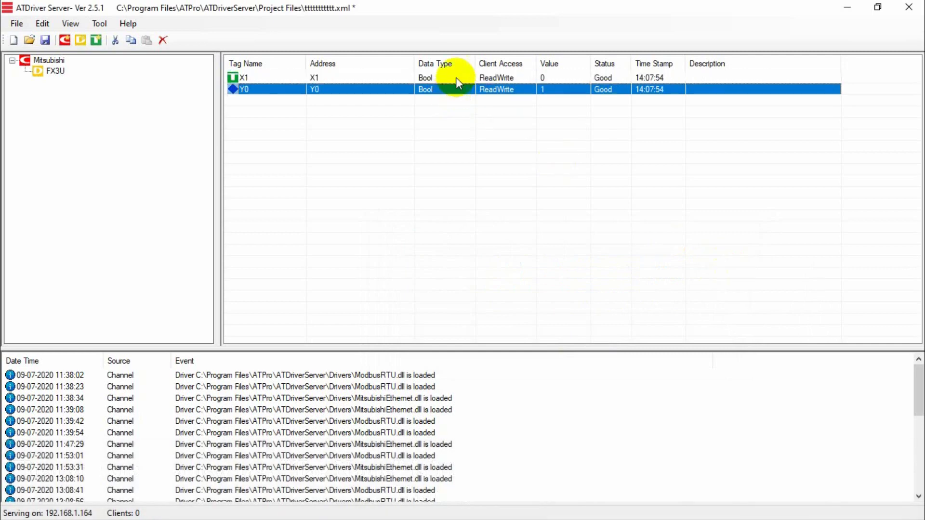
- Switch to GX Works2 and examine the ladder rungs for M0, Y000, D20 and D200, and for the X001 contact driving Y005
left_click(903, 227)
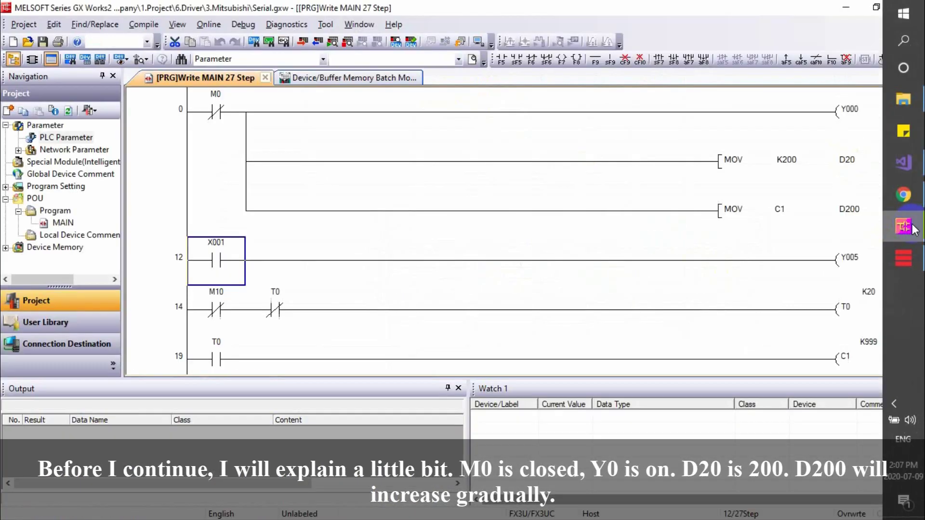
left_click(226, 115)
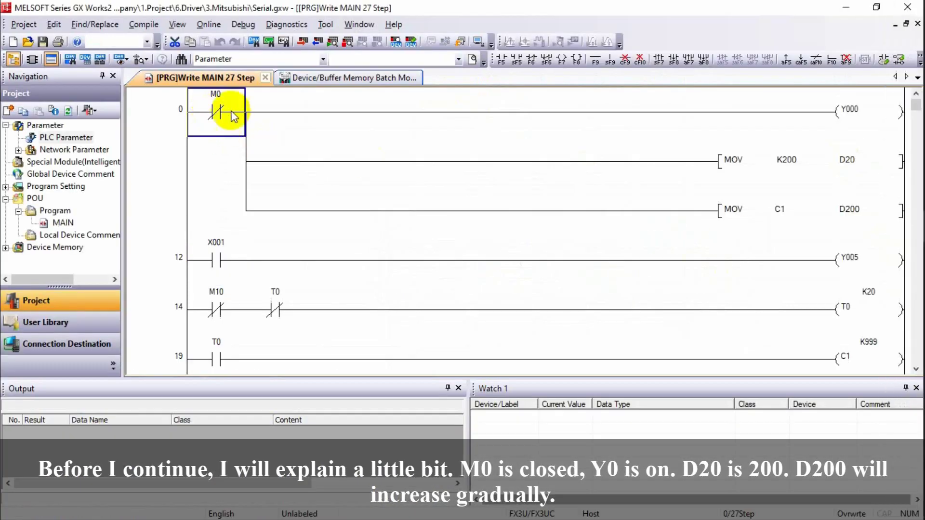
left_click(868, 118)
left_click(849, 162)
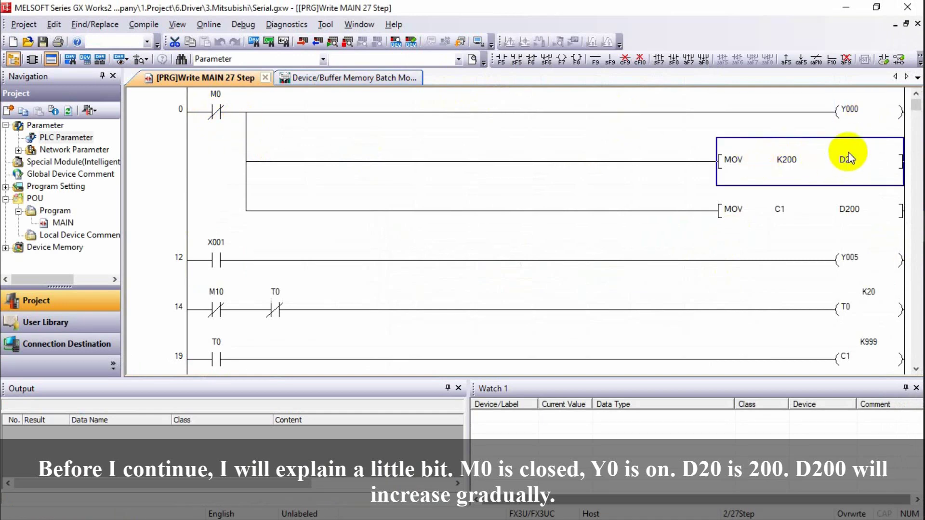
left_click(848, 210)
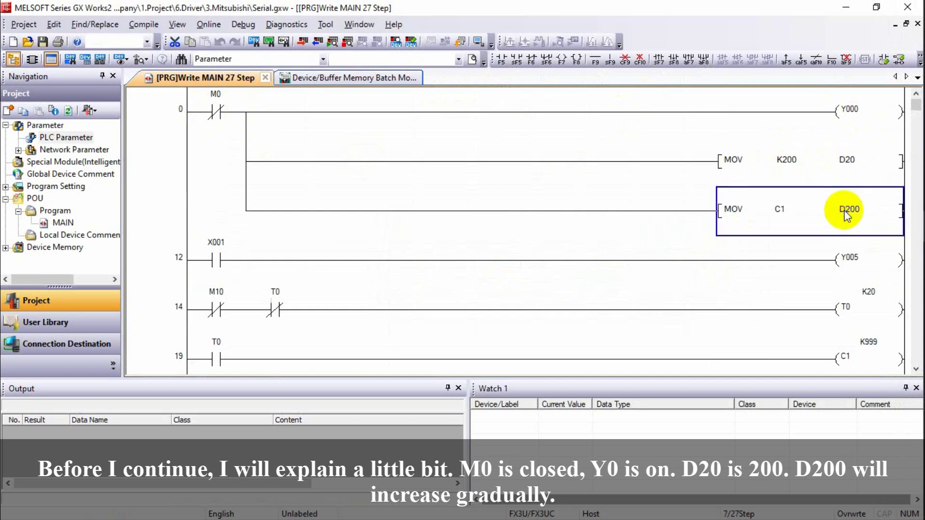
left_click(224, 259)
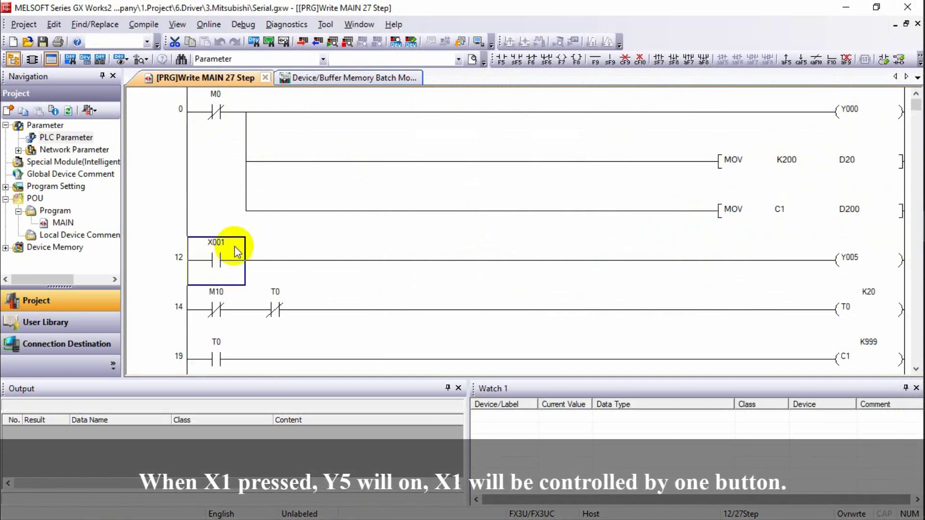
left_click(852, 261)
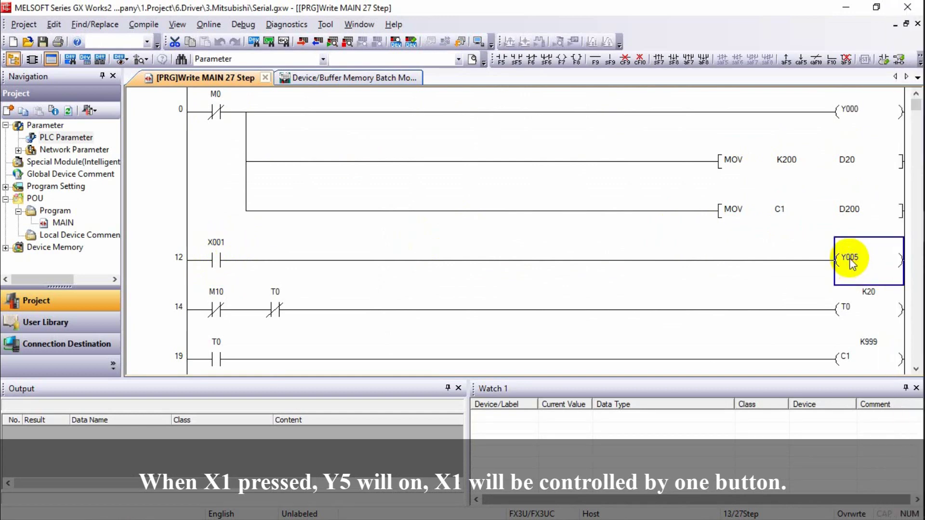
left_click(225, 259)
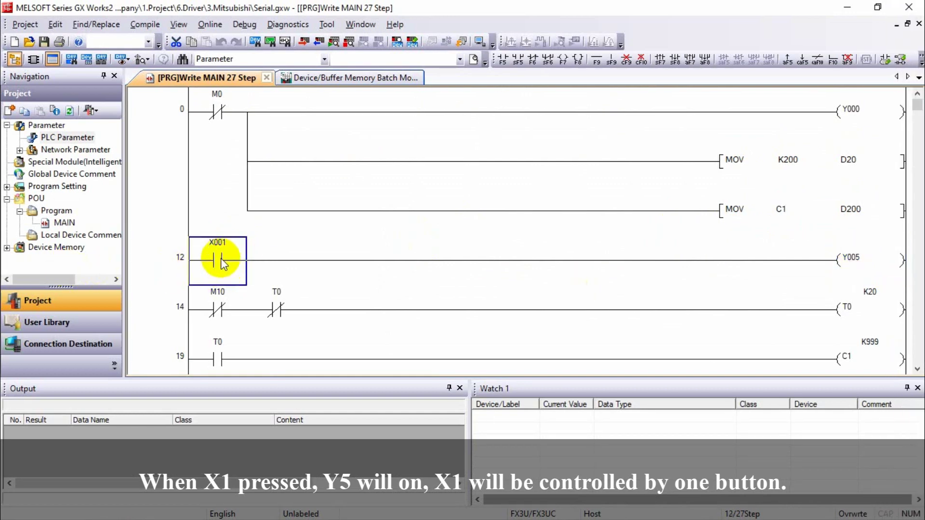
left_click(872, 258)
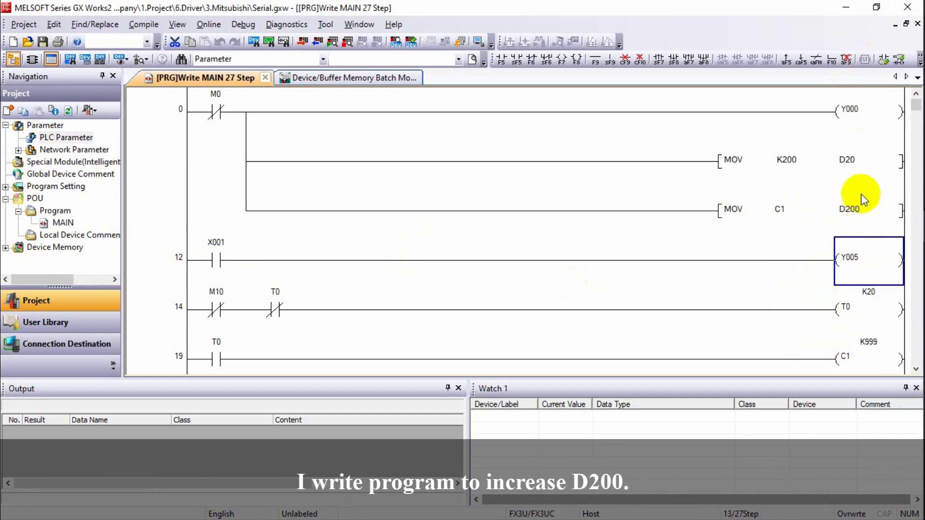
- Switch back to ATDriver Server and add a tag named M0 to the FX3U device with address M0 and data type Bool
left_click(844, 12)
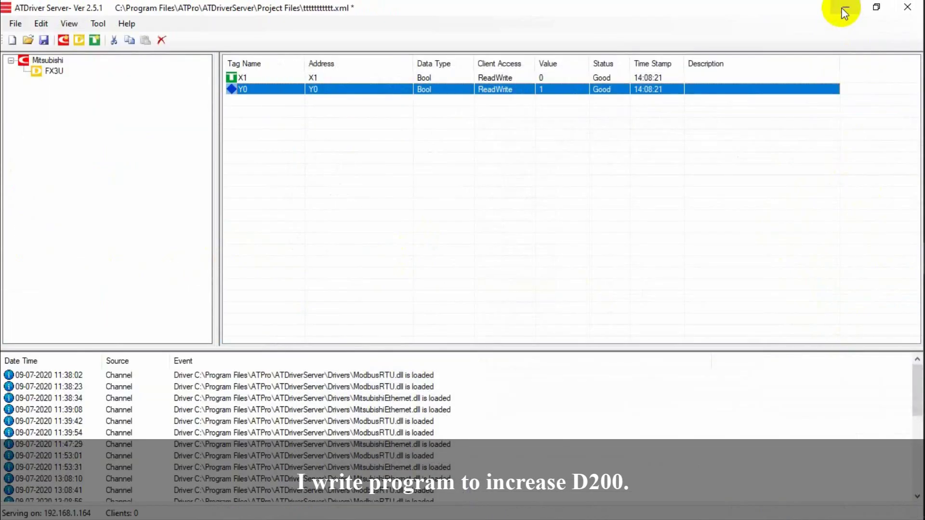
right_click(422, 88)
left_click(439, 111)
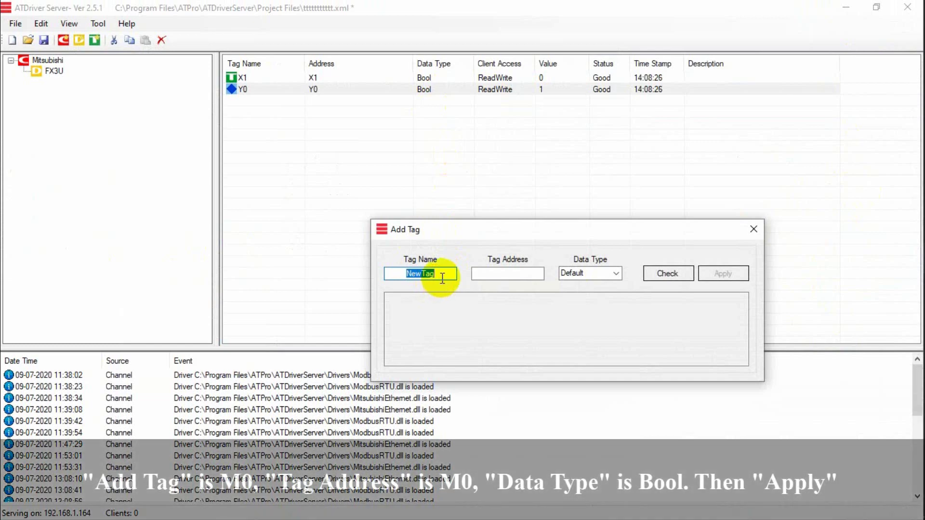
key("BackSpace")
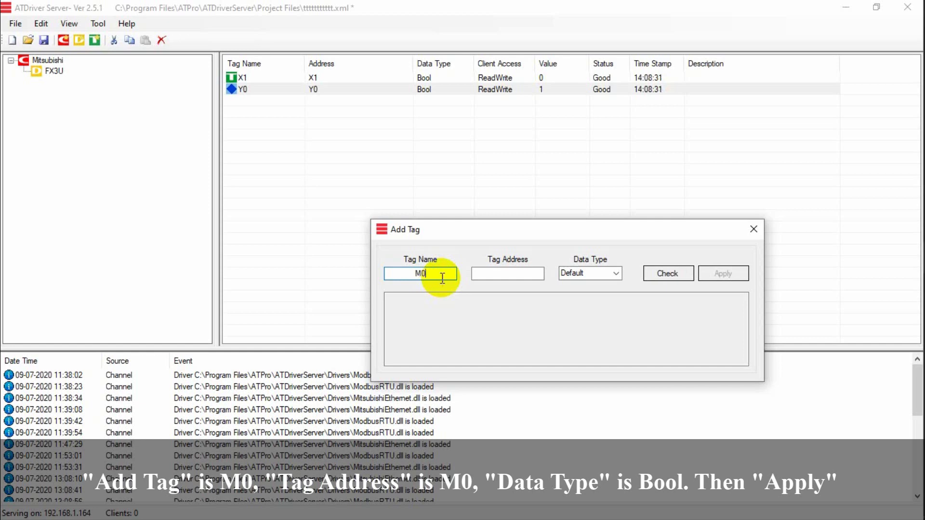
left_click_drag(442, 278, 345, 279)
key("ctrl+c")
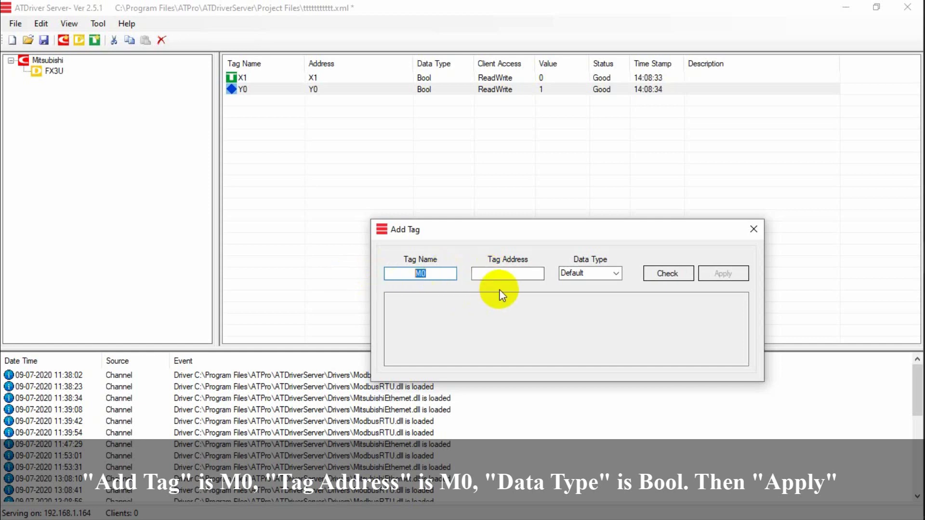
left_click(501, 273)
key("ctrl+v")
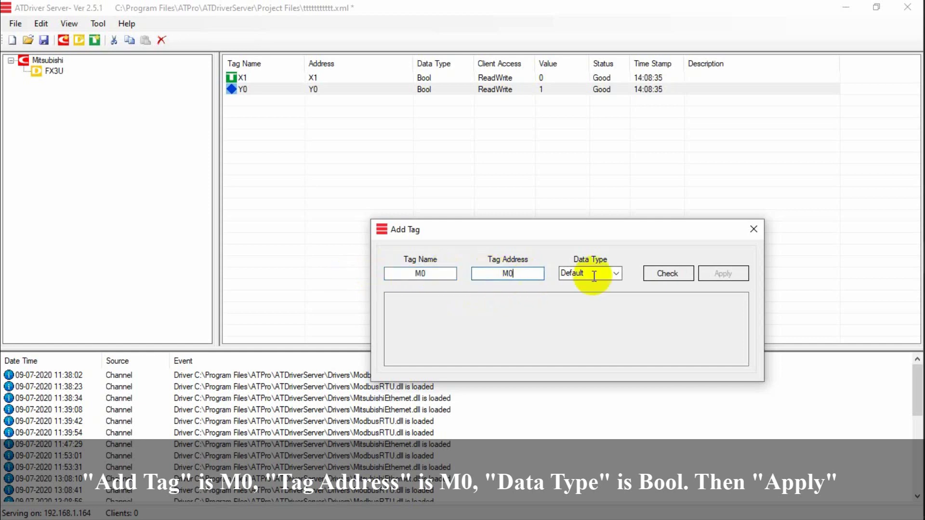
left_click(660, 278)
left_click(708, 271)
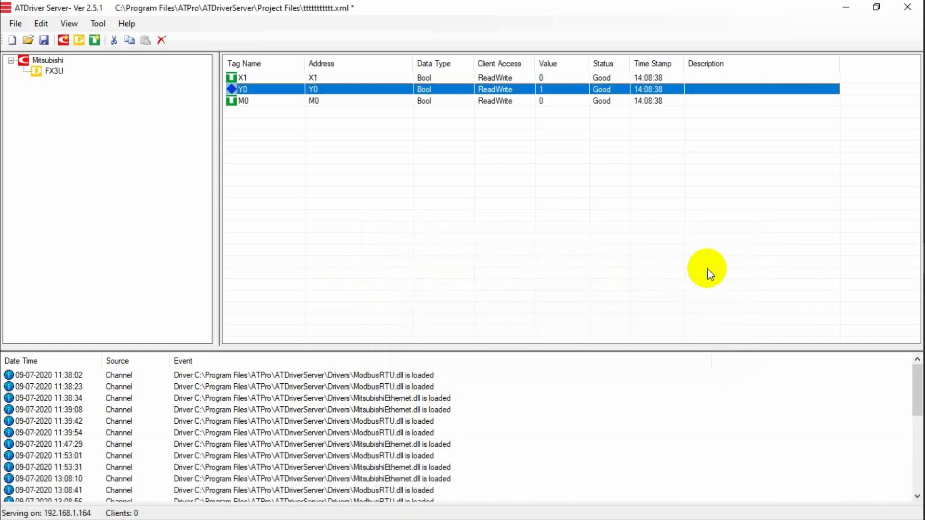
- Add a tag named D20 to the FX3U device with address D20 and data type Short
right_click(508, 103)
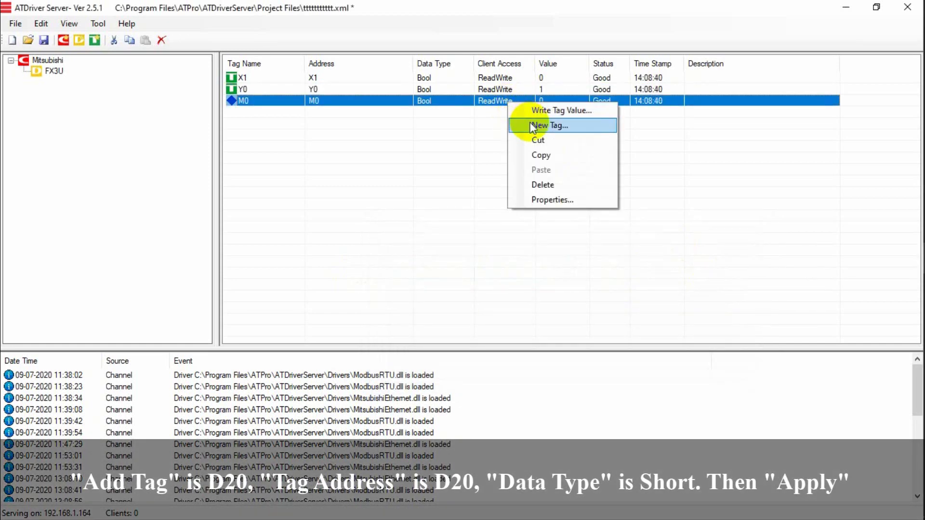
left_click(533, 127)
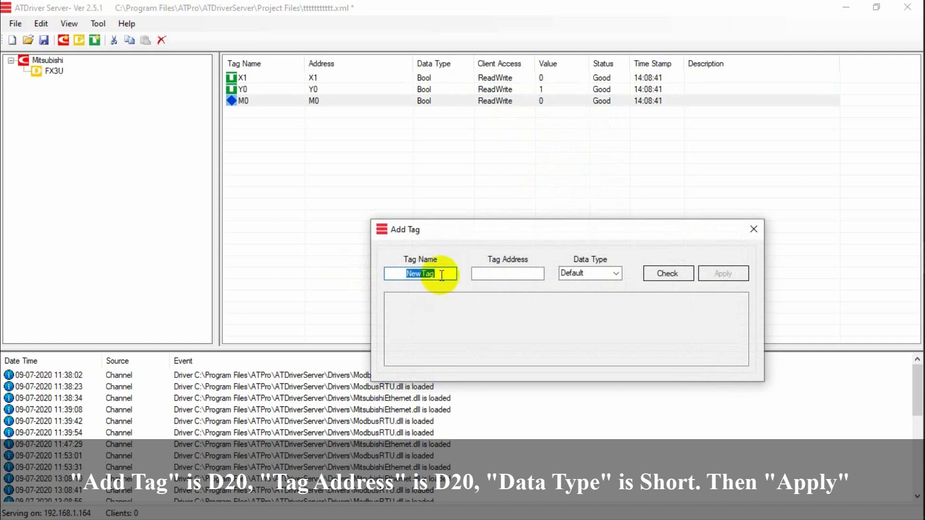
key("BackSpace")
left_click_drag(442, 275, 388, 278)
key("ctrl+c")
left_click(496, 273)
key("ctrl+v")
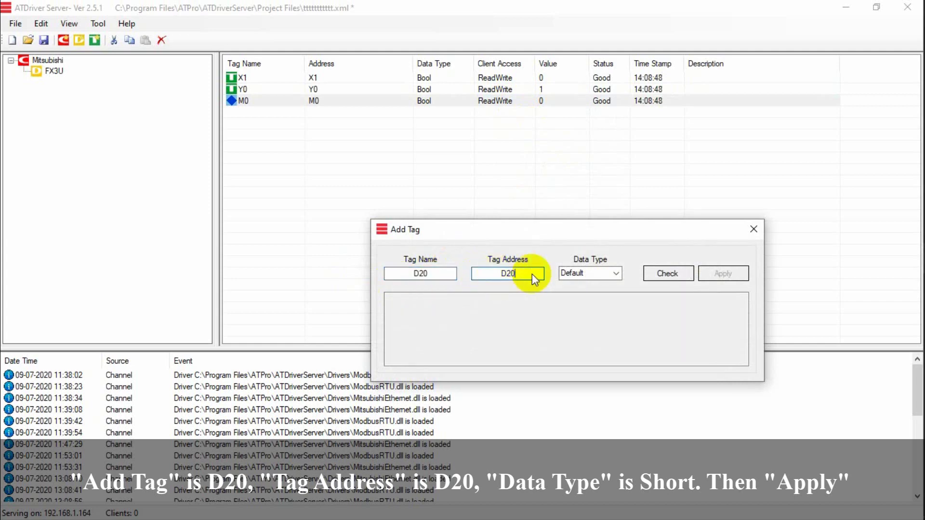
left_click(619, 273)
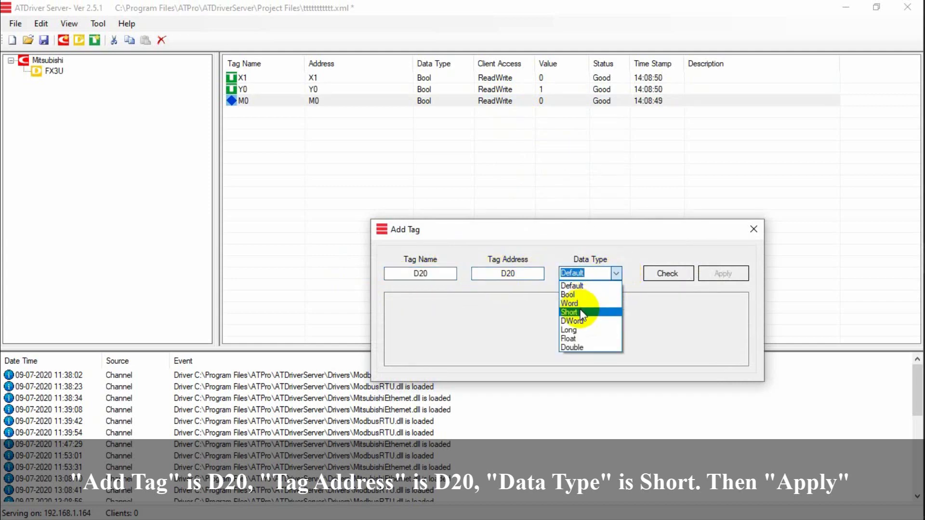
left_click(582, 313)
left_click(691, 274)
left_click(712, 273)
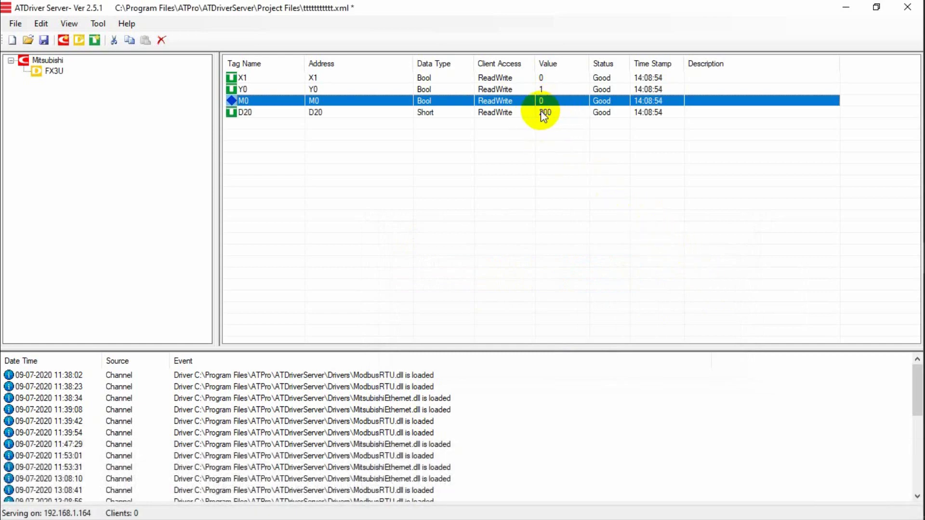
- Add a tag named D200 to the FX3U device with address D200 and data type Short
left_click(525, 114)
right_click(515, 113)
left_click(536, 135)
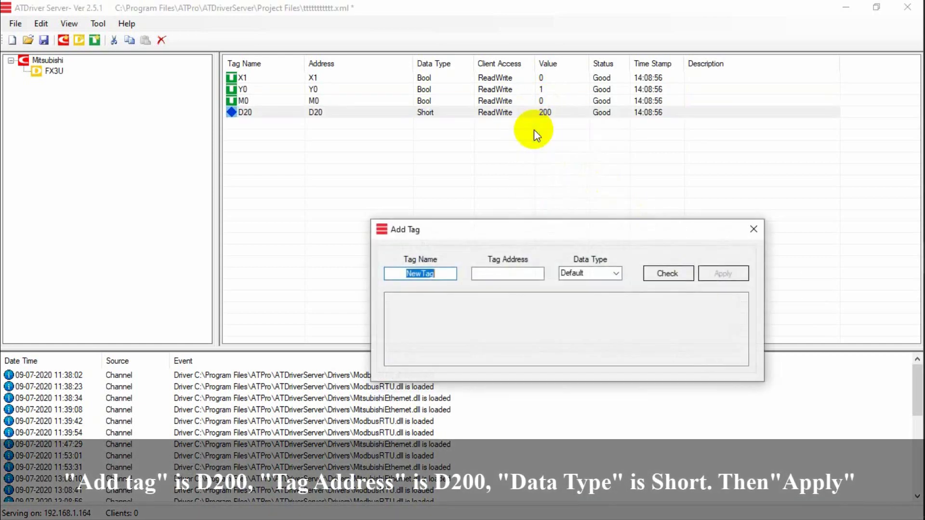
type("D")
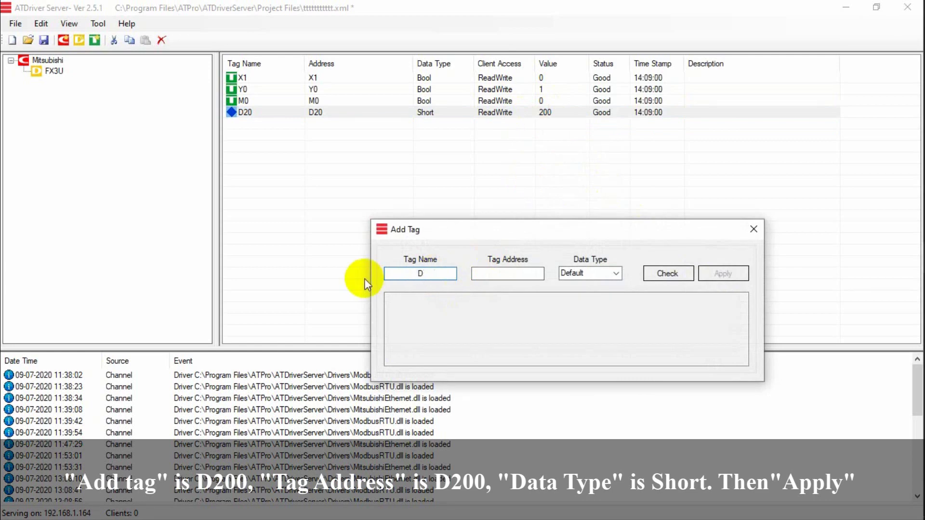
type("200")
double_click(424, 274)
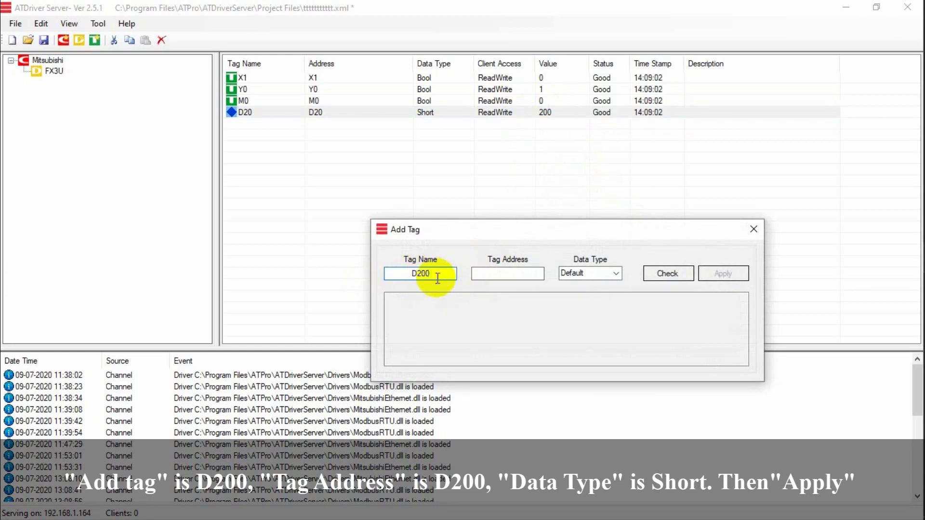
key("ctrl+c")
left_click(494, 274)
key("ctrl+v")
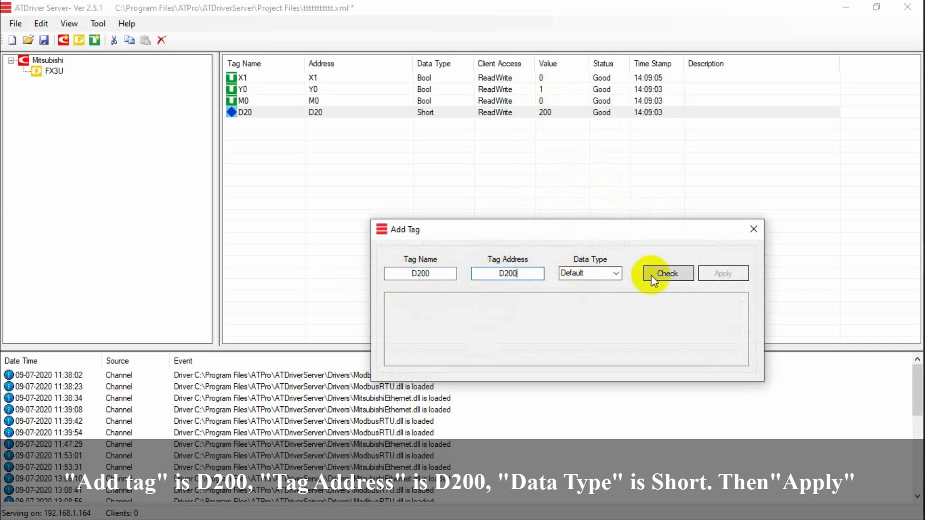
key("Tab")
left_click(616, 273)
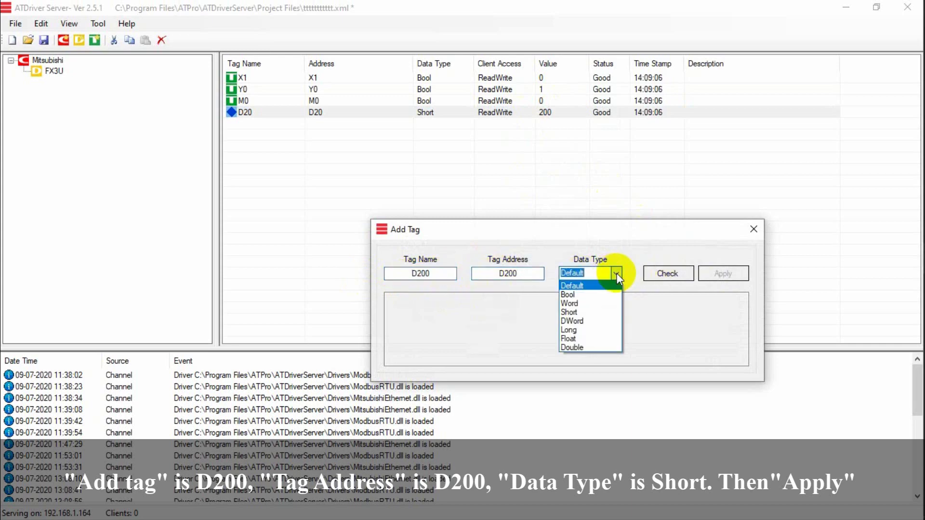
left_click(579, 317)
left_click(667, 274)
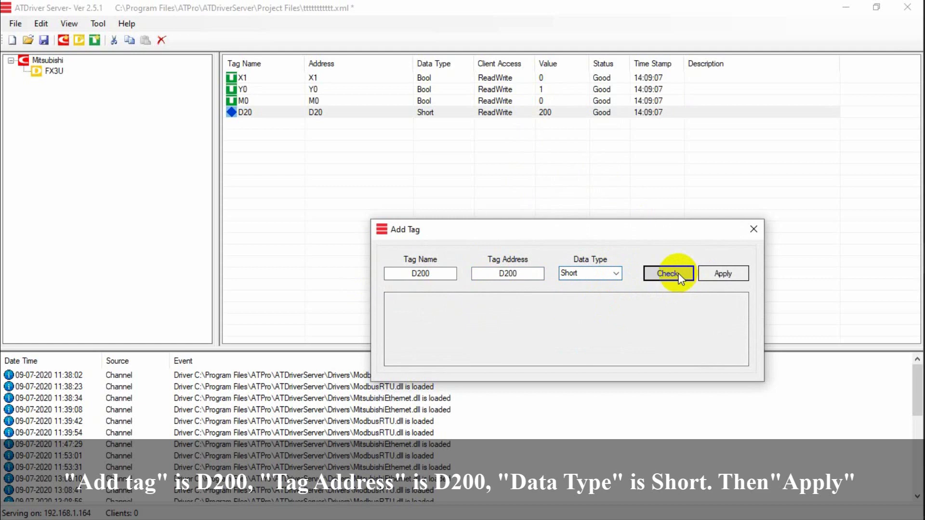
left_click(713, 273)
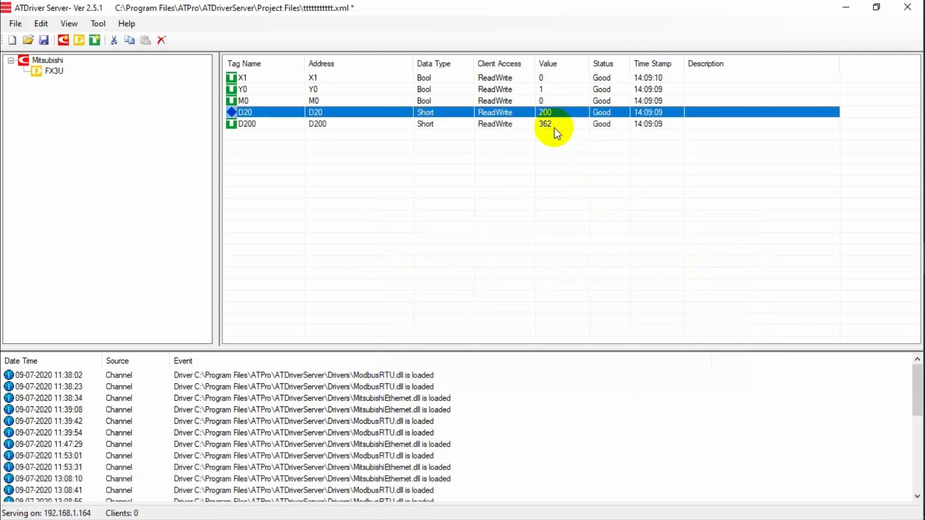
- Add a tag named Y5 to the FX3U device with address Y5 and data type Bool
left_click(553, 126)
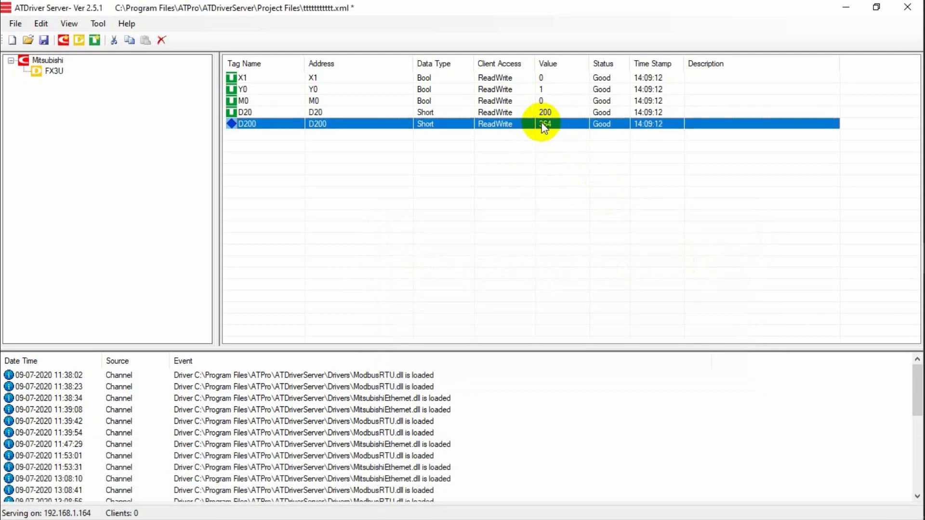
right_click(531, 123)
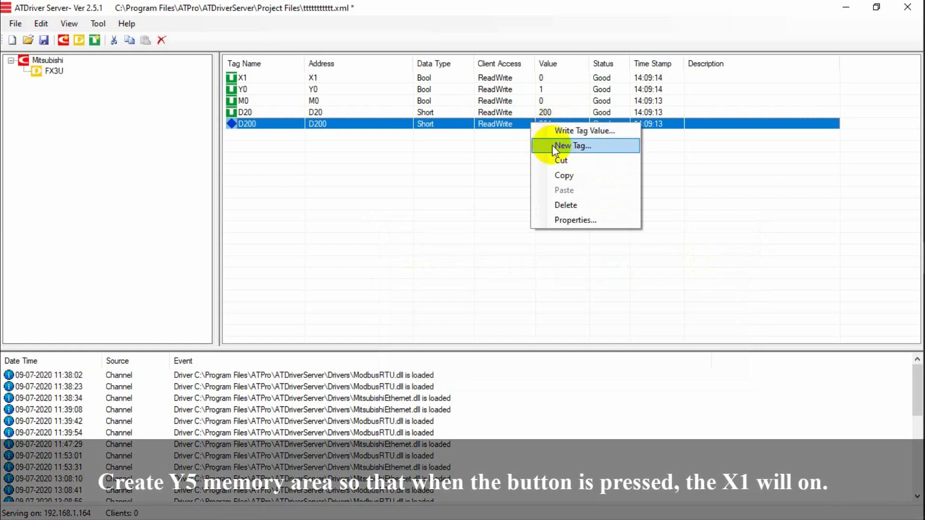
left_click(573, 146)
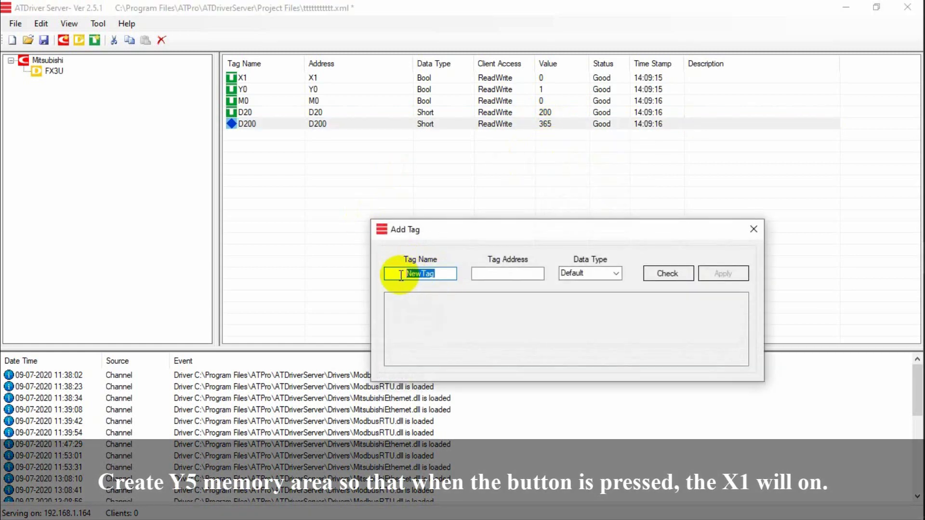
type("Y5")
left_click(502, 272)
type("Y")
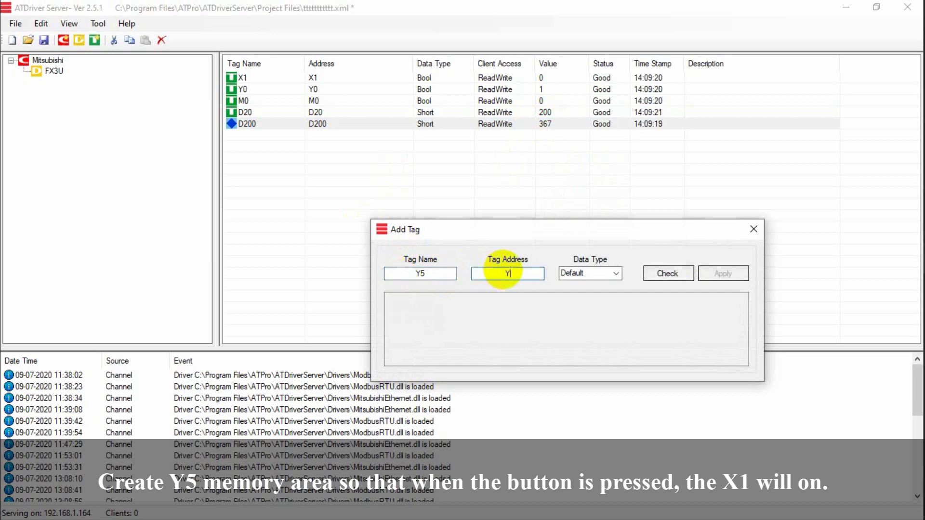
type("5")
left_click(658, 273)
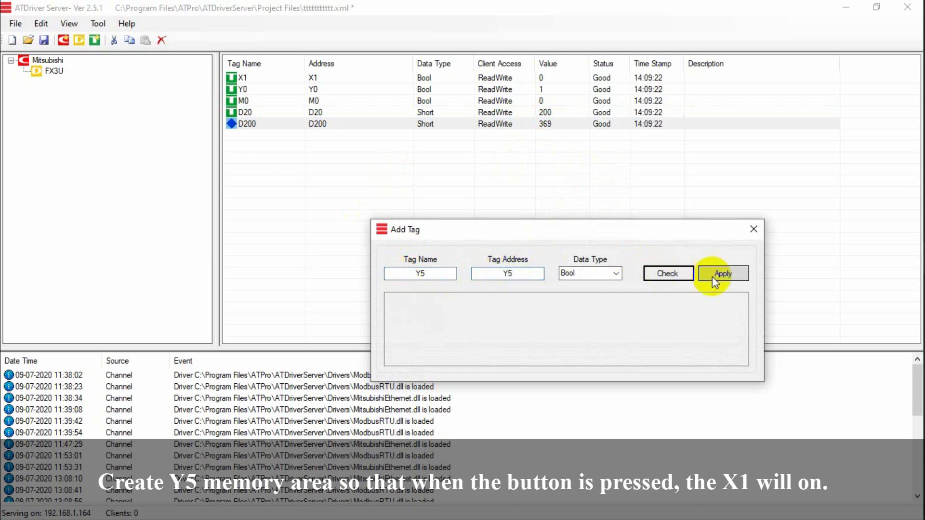
left_click(712, 276)
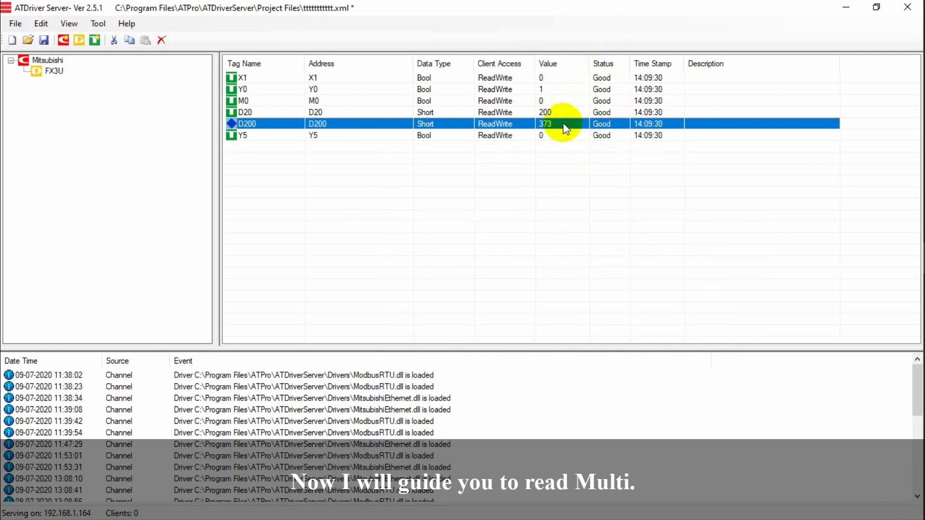
- Open the FX3U device's properties and examine its timeout, read block rate and the read block settings for X, Y, M and D devices
double_click(53, 71)
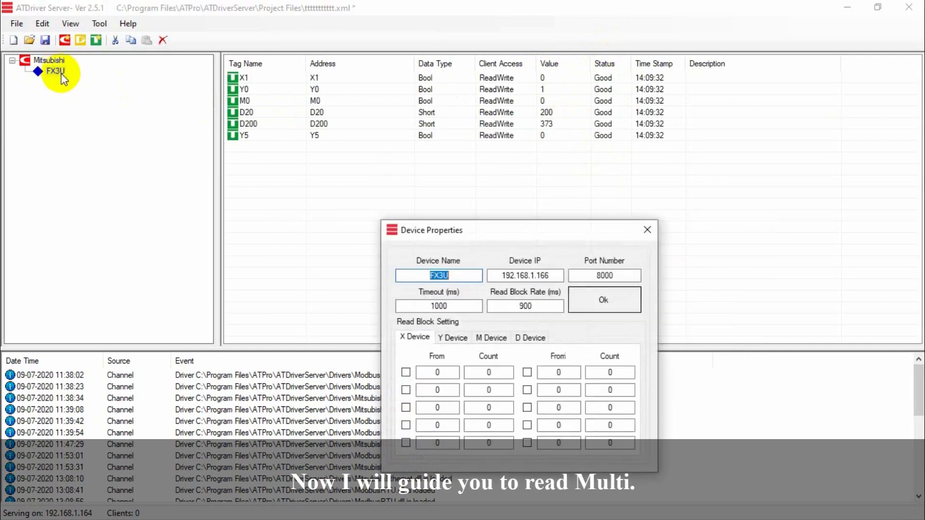
left_click(460, 276)
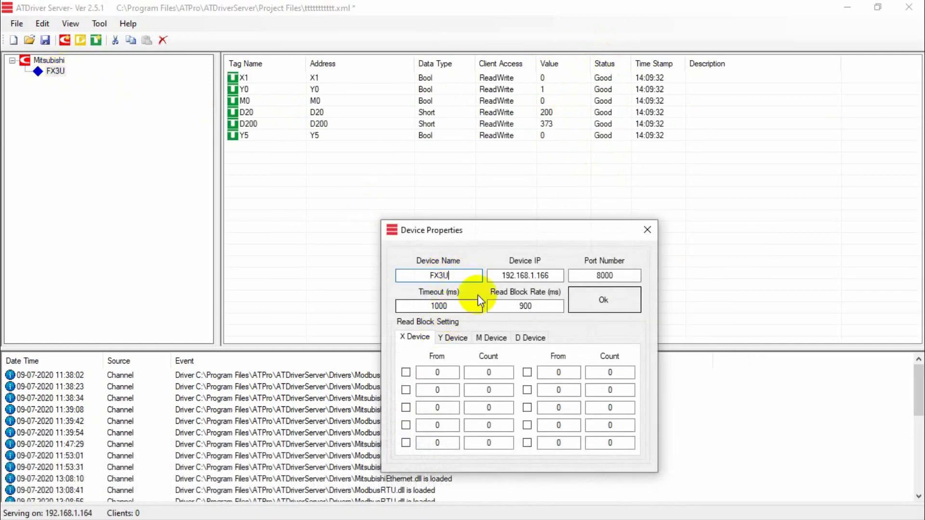
left_click_drag(464, 305, 413, 308)
left_click(458, 307)
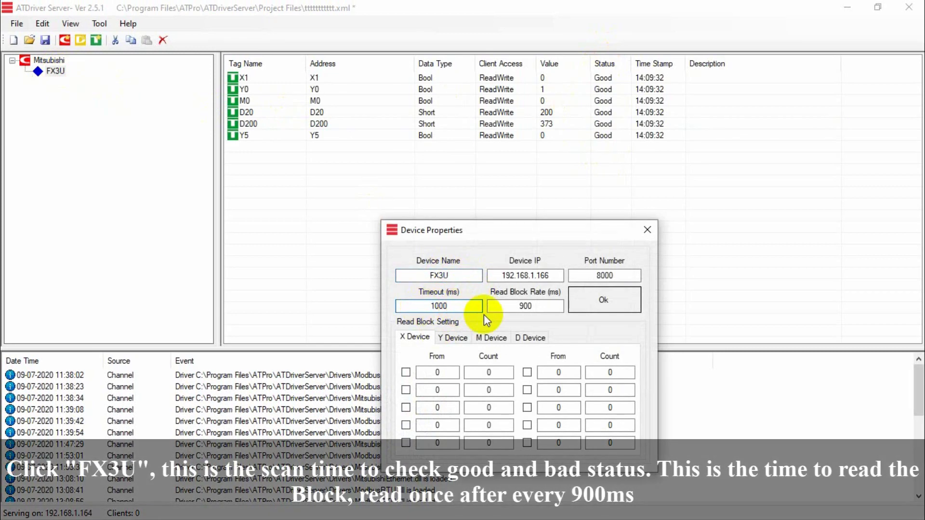
left_click(535, 306)
double_click(535, 305)
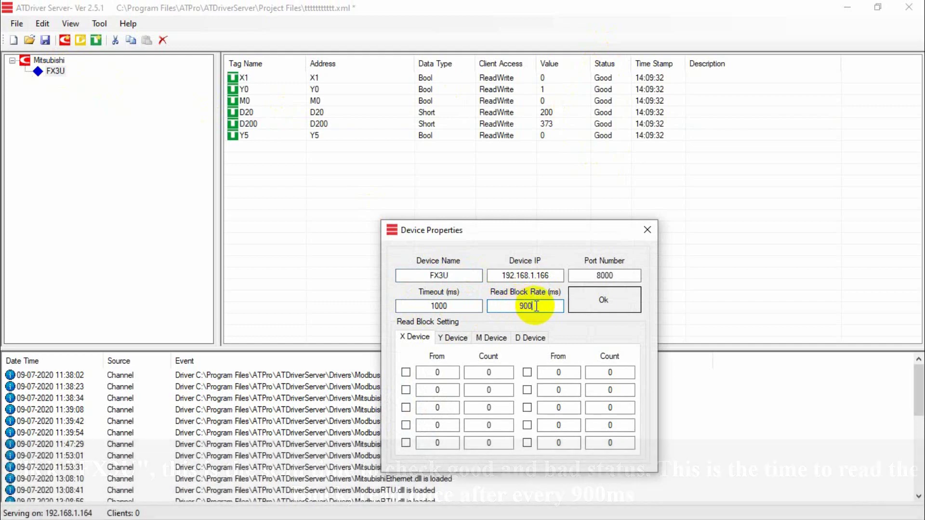
left_click(469, 336)
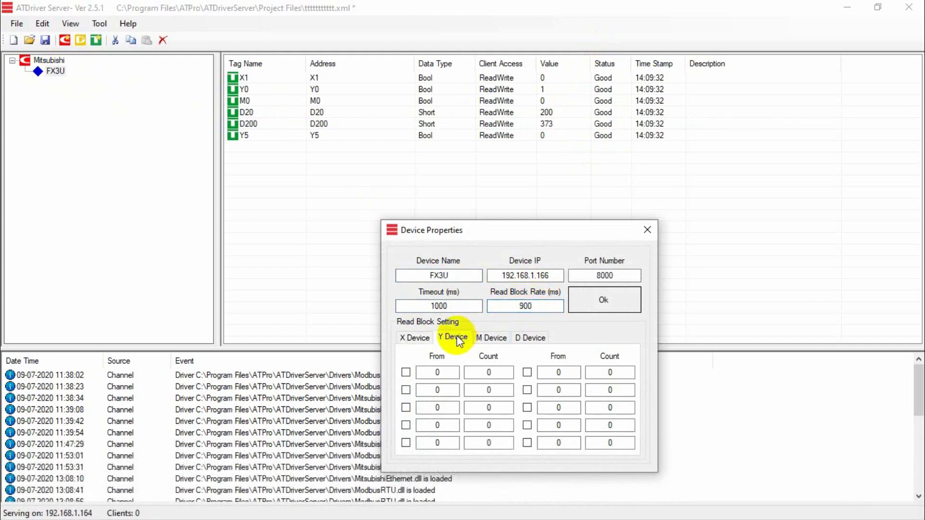
left_click(490, 337)
left_click(529, 338)
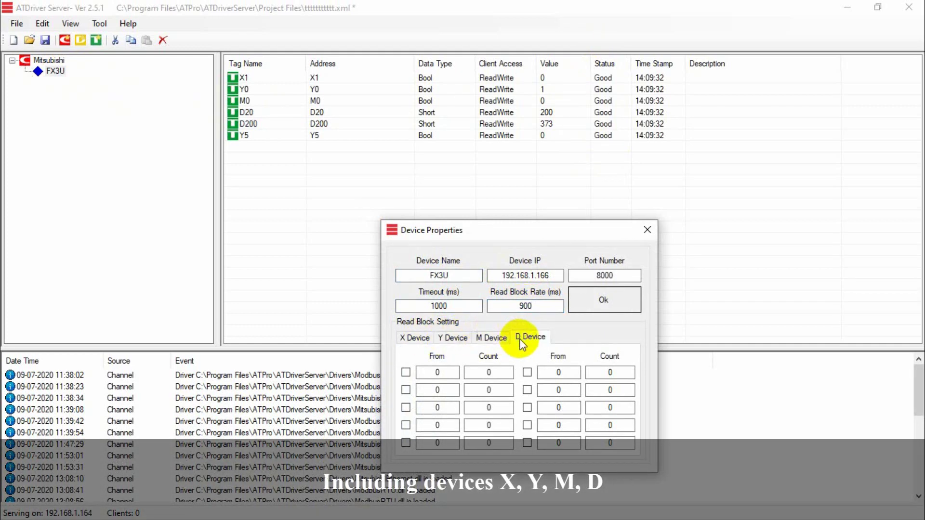
left_click(444, 340)
left_click(418, 339)
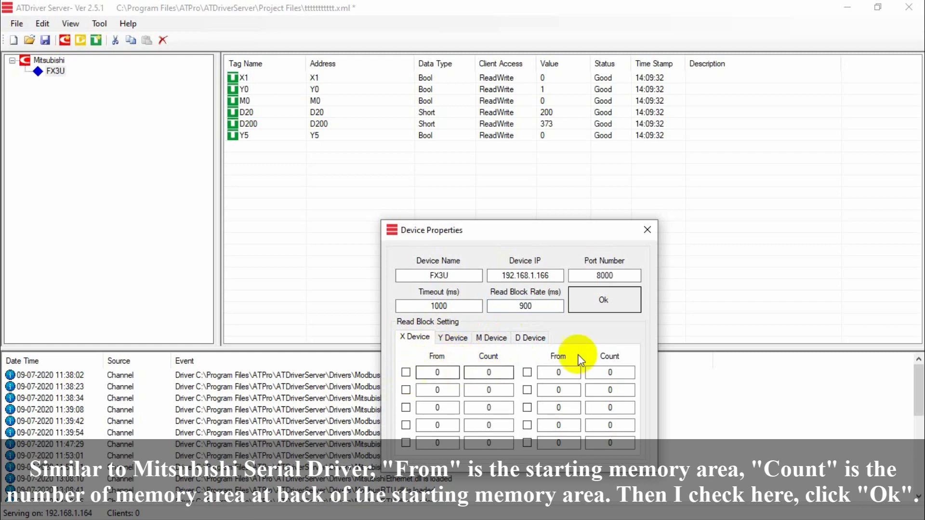
- Set the first X device read block to start from 0 with a count of 8
double_click(444, 376)
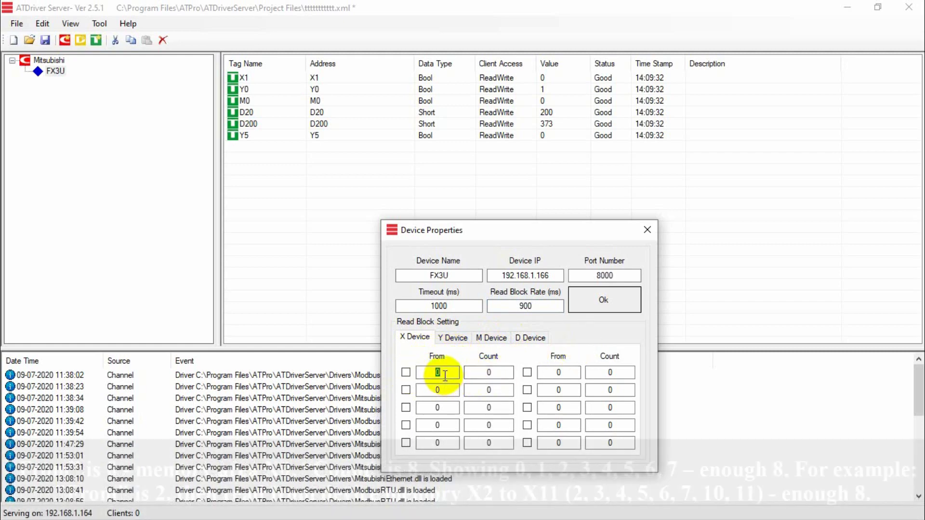
key("BackSpace")
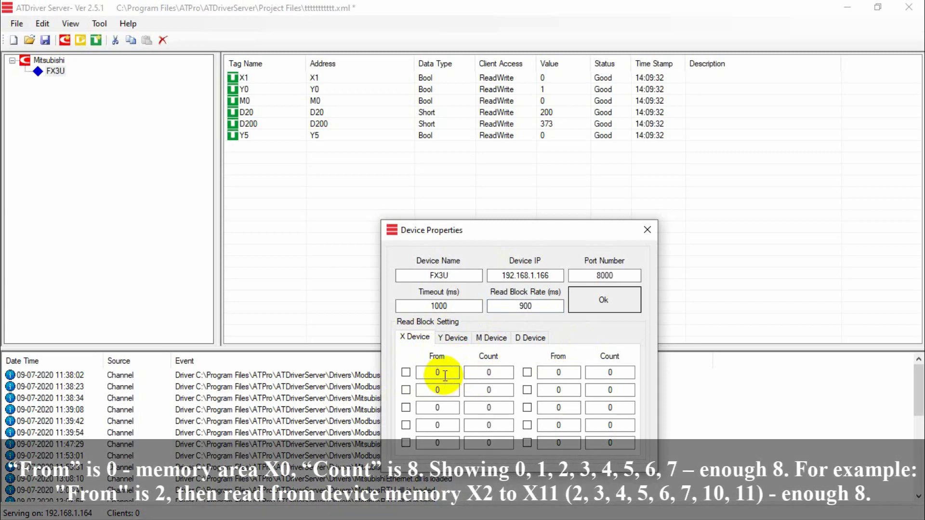
double_click(492, 373)
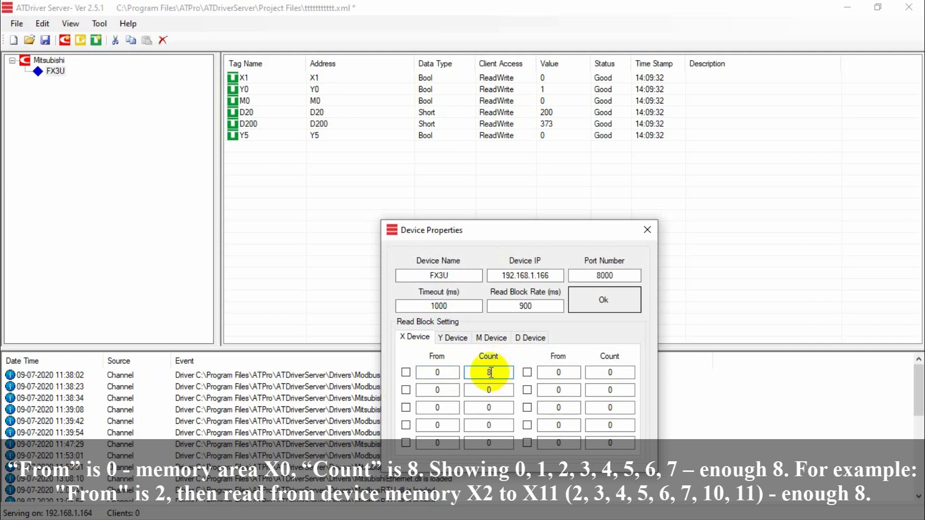
left_click(448, 376)
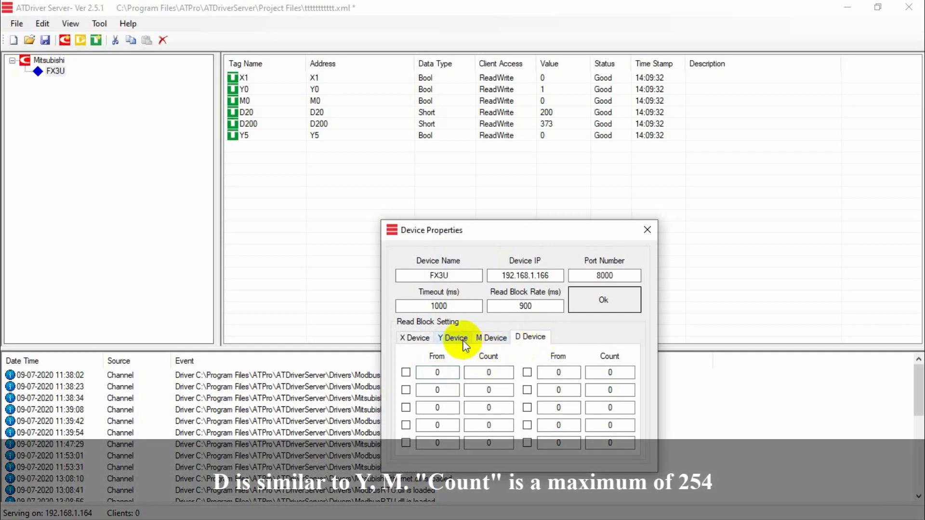
- Set the count of the first X device read block to 254
left_click(444, 338)
left_click(432, 338)
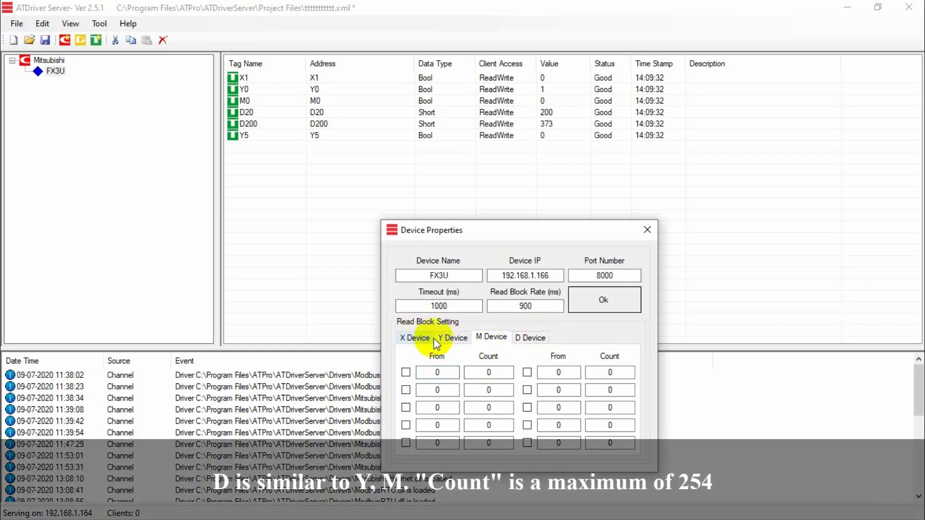
double_click(487, 372)
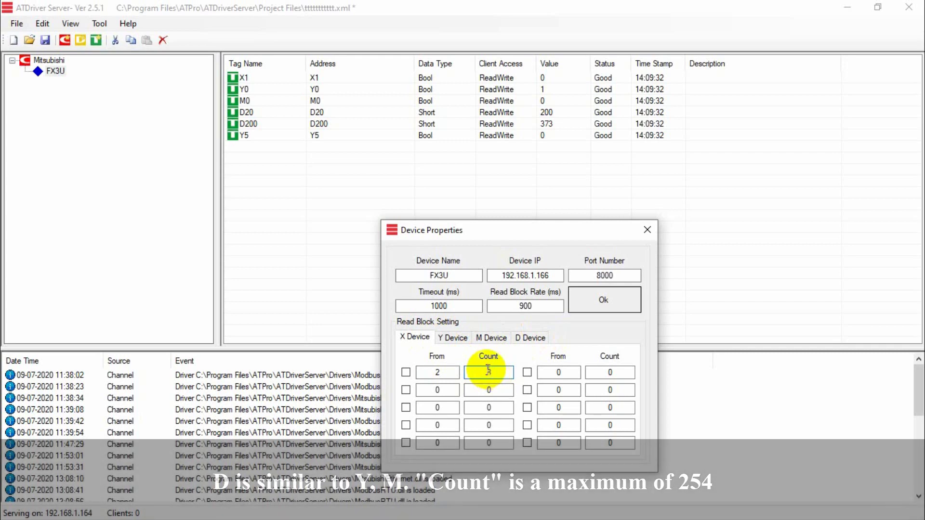
double_click(494, 372)
type("250")
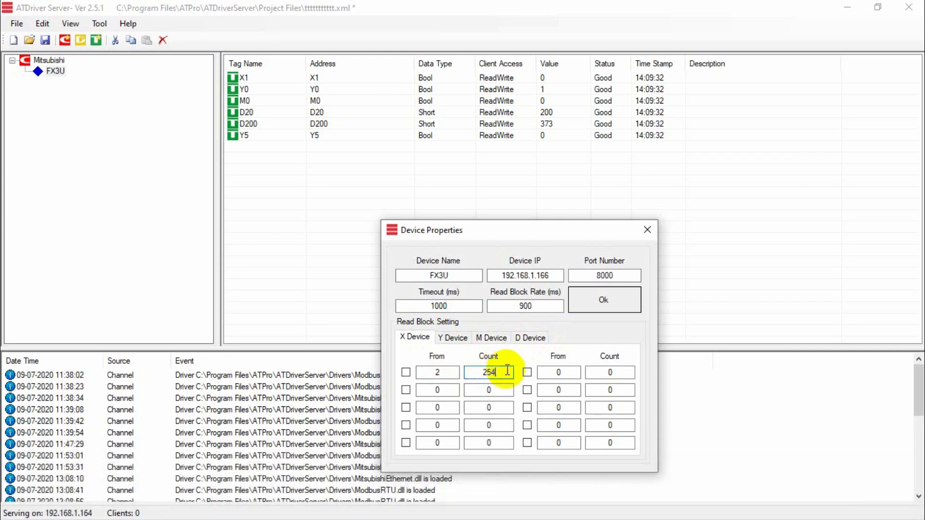
- Set the first D device read block to start from 0 with a count of 2
left_click(524, 337)
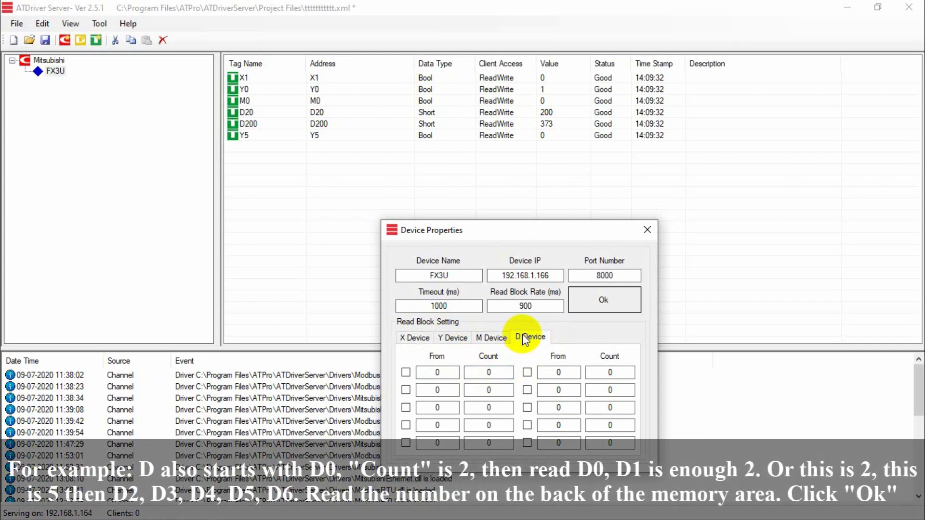
double_click(429, 373)
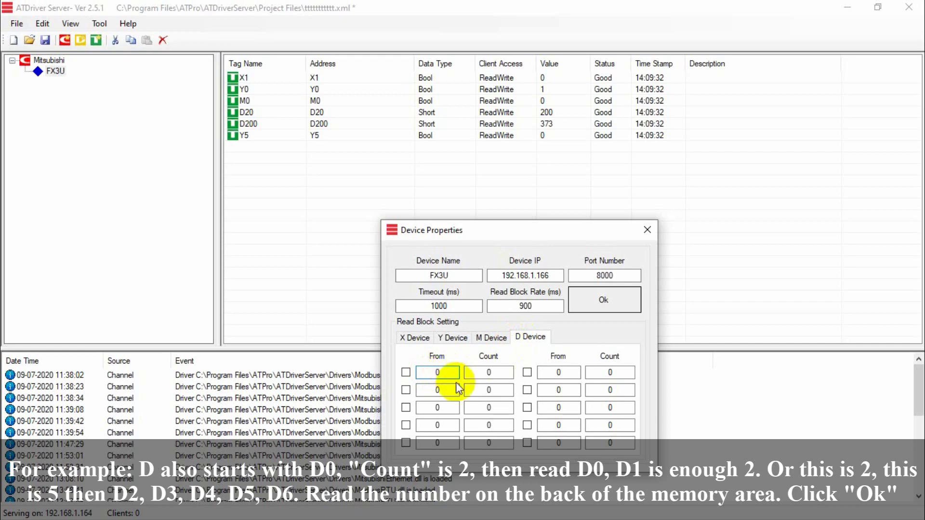
double_click(489, 372)
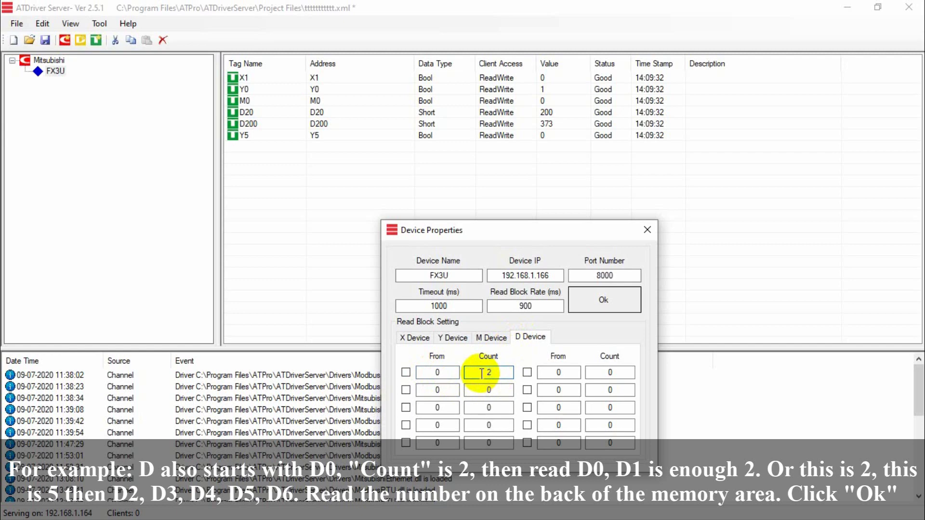
- Set the first D device read block to start from 2 with a count of 5 and accept the device properties
double_click(437, 374)
type("1")
double_click(489, 373)
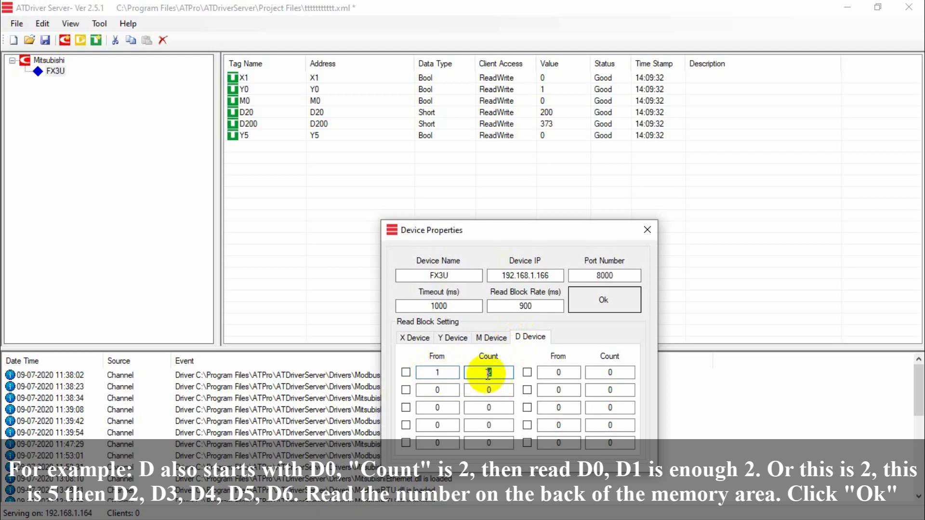
type("5")
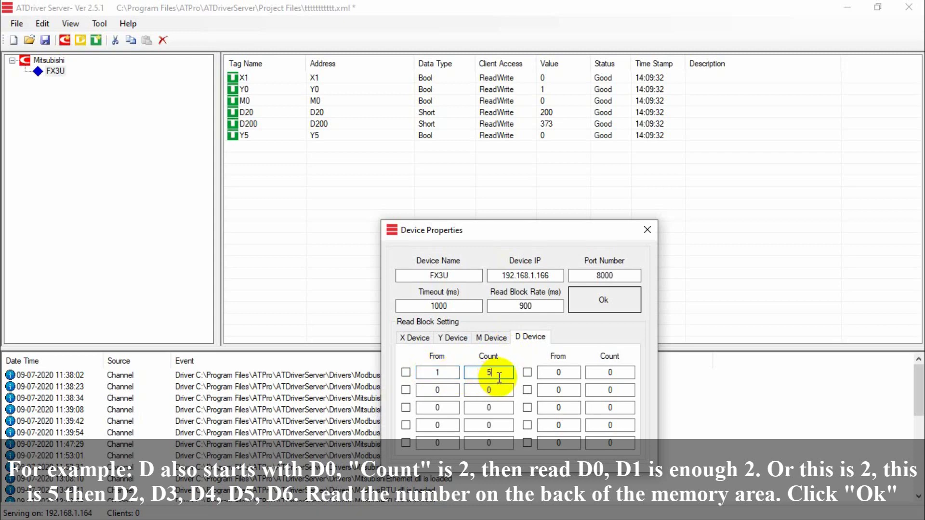
double_click(433, 373)
type("2")
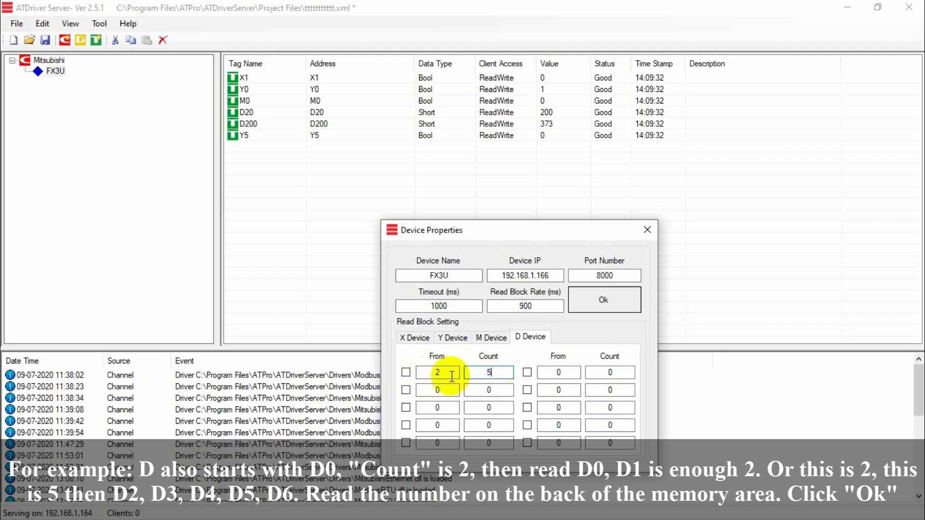
left_click(497, 373)
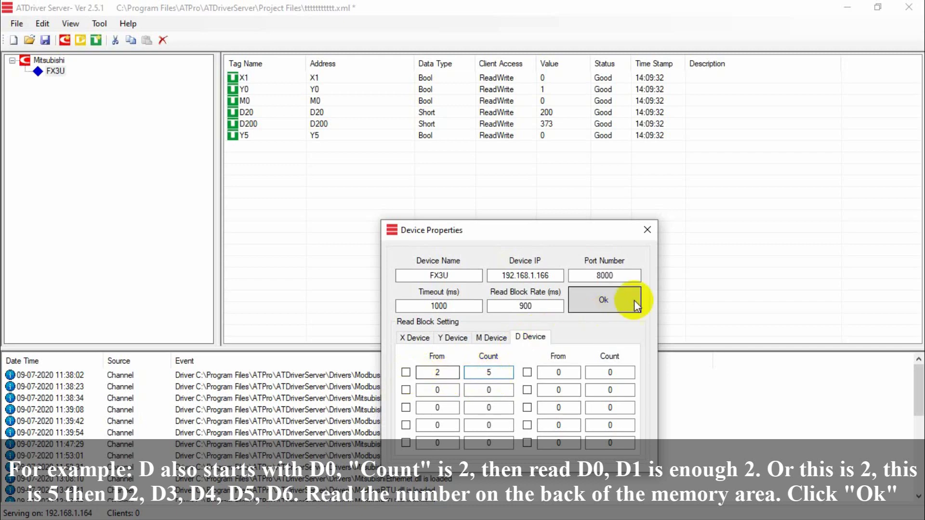
left_click(604, 301)
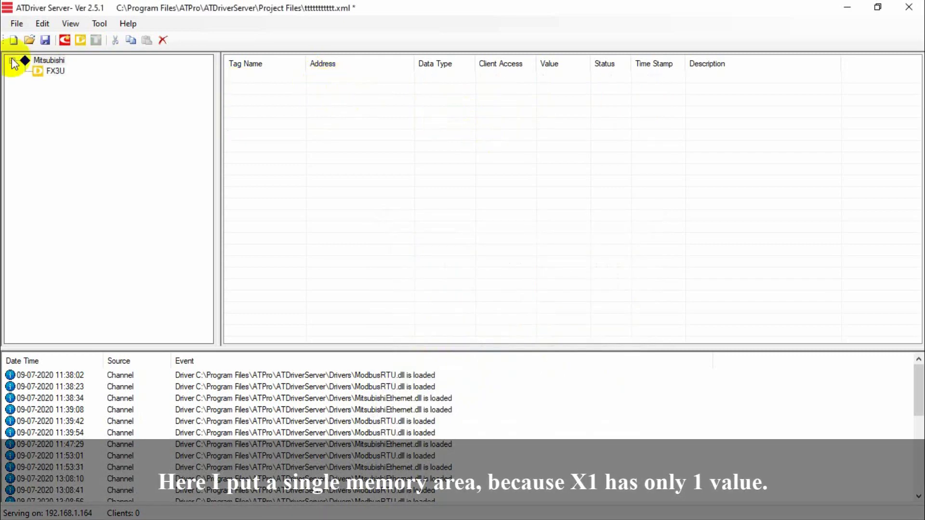
- Examine the values, status and time stamps of the FX3U device's tags, going through them one by one
left_click(52, 71)
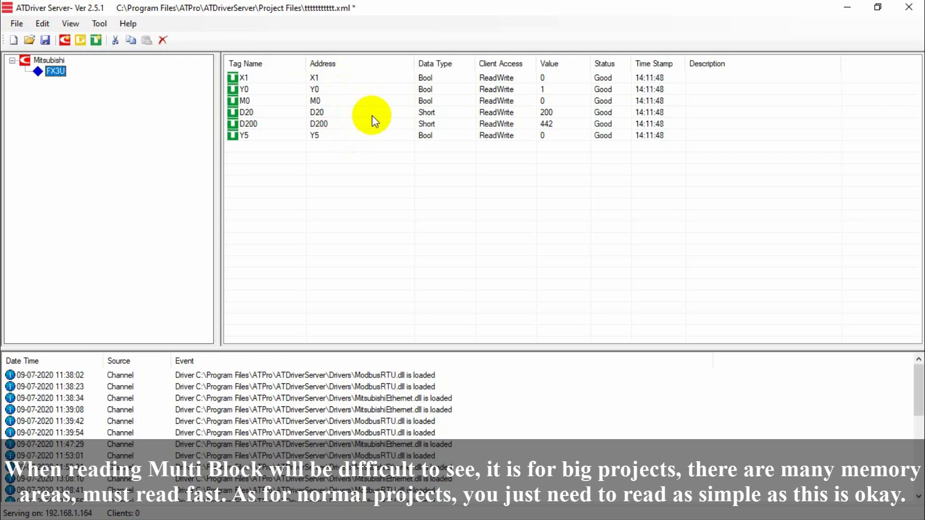
left_click(372, 114)
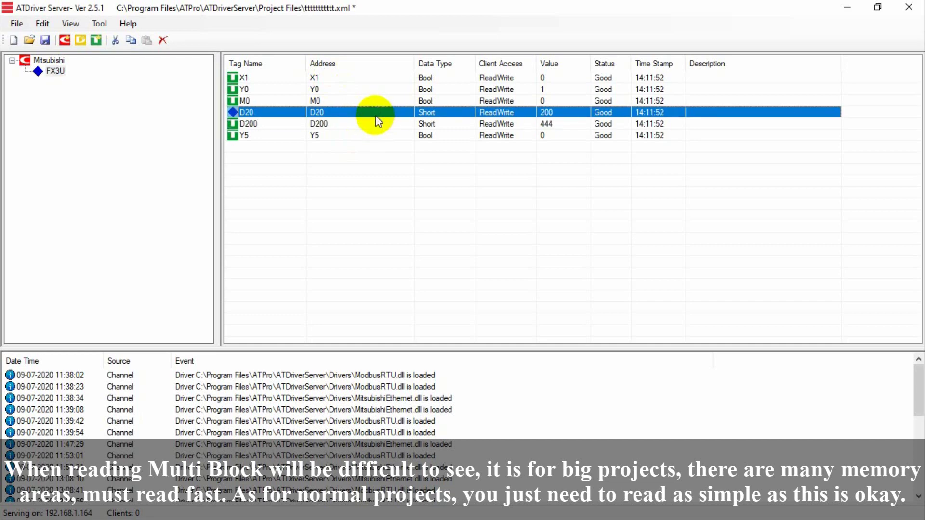
left_click(375, 124)
left_click(374, 114)
left_click(378, 101)
left_click(380, 88)
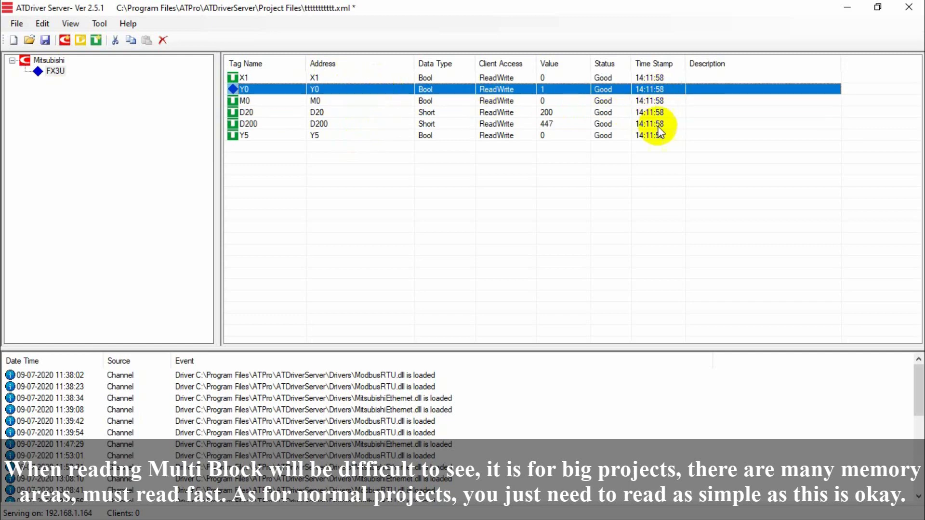
left_click(537, 101)
left_click(535, 112)
left_click(537, 123)
left_click(537, 134)
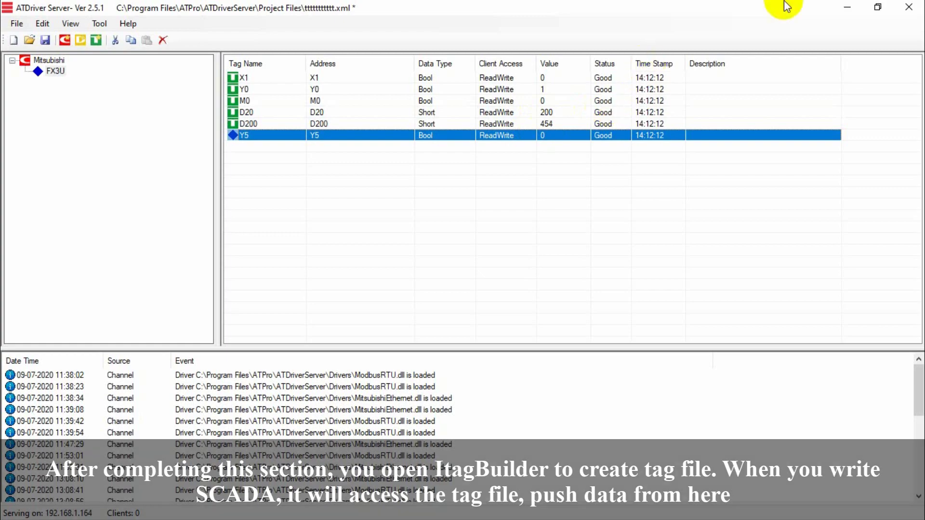
- Minimize ATDriver Server, switch to ATSCADA iTag Builder and start a new project
left_click(846, 8)
left_click(913, 21)
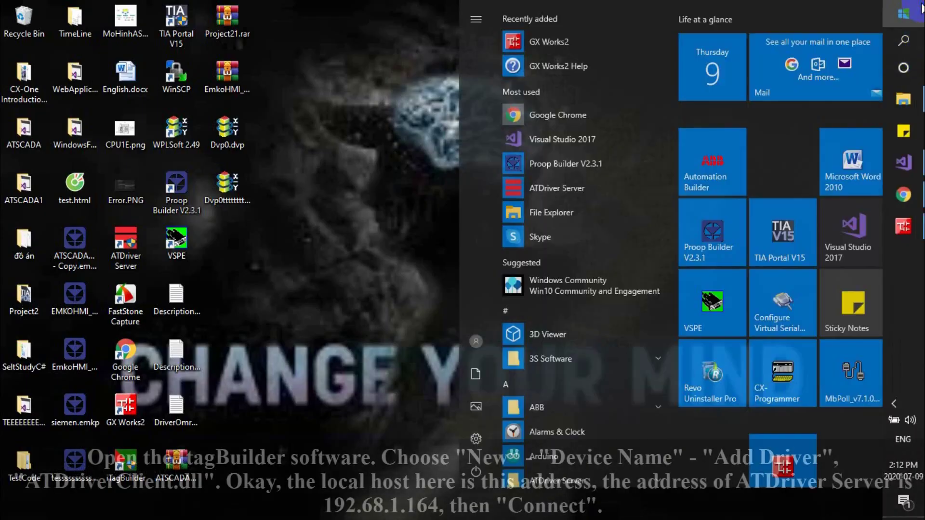
type("it")
left_click(482, 70)
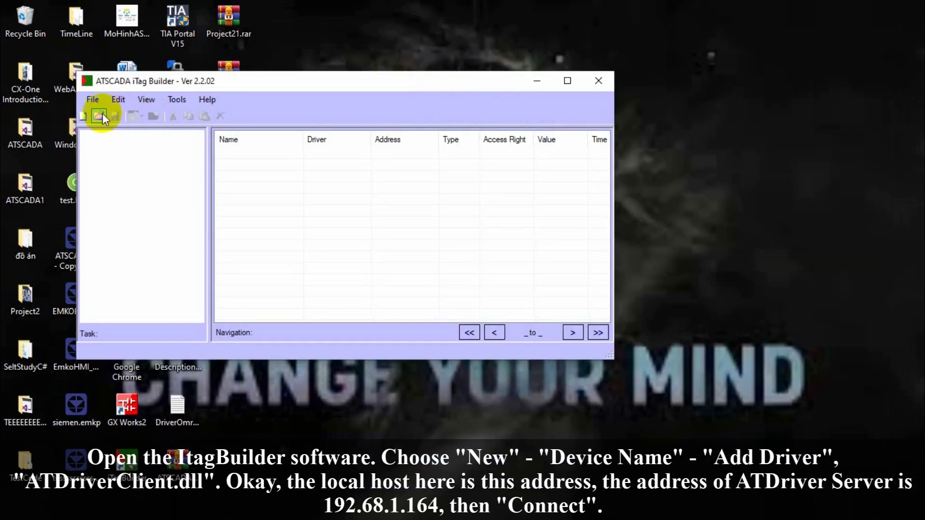
left_click(89, 113)
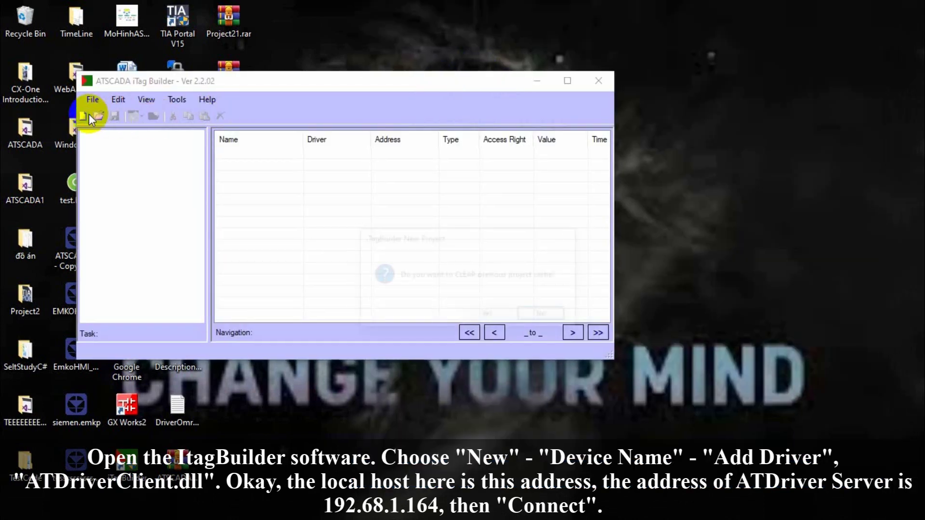
left_click(479, 312)
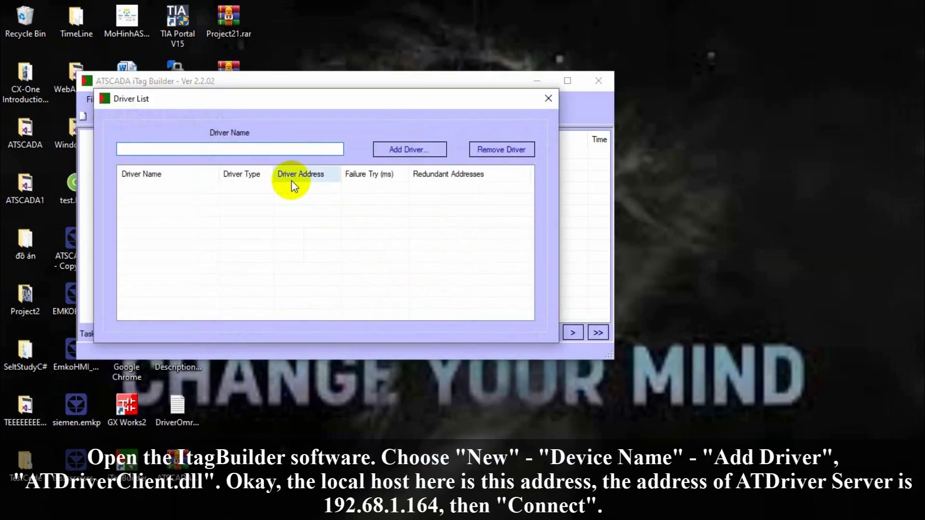
- Add a driver named Mitsubishi_Elthernet to the driver list using ATDriverClient.dll
type("Mitsubishi")
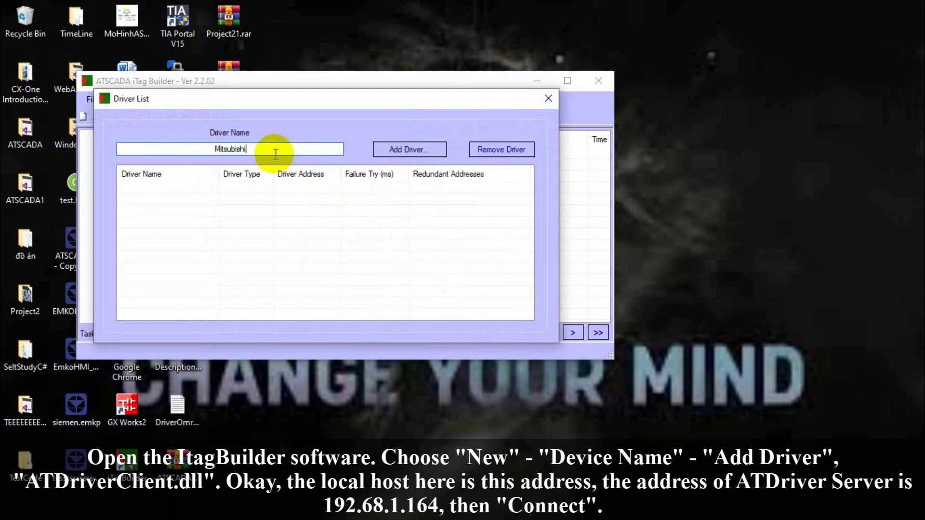
type("_Elthernet")
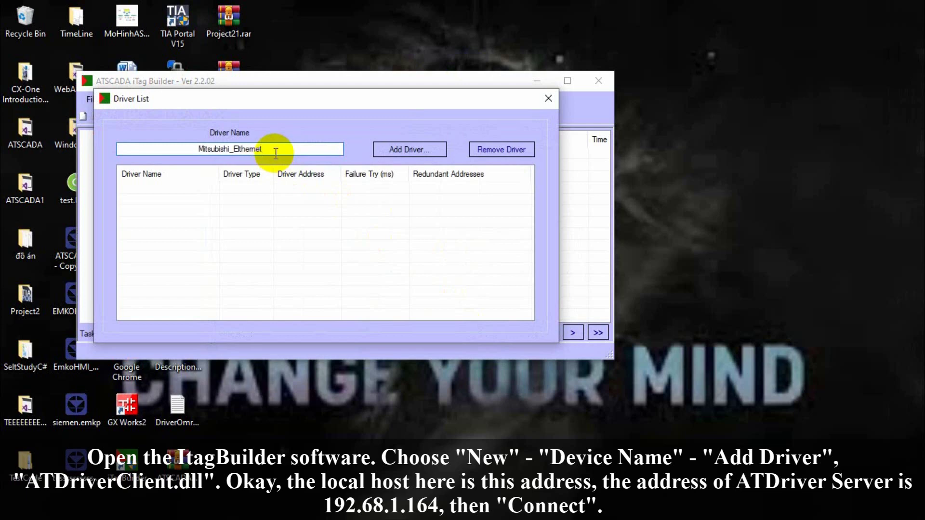
left_click(424, 146)
left_click(309, 203)
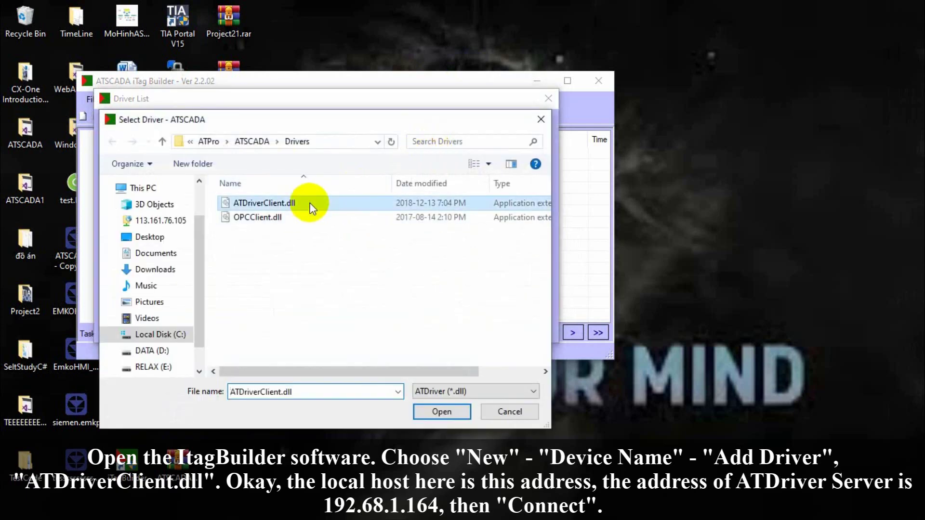
left_click(437, 412)
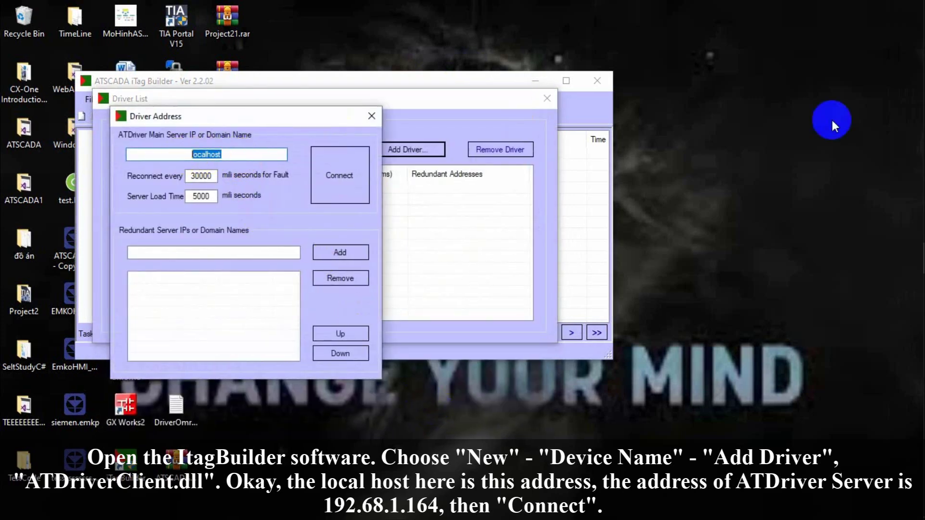
- Connect the driver to ATDriver Server at main server IP 192.168.1.164, checking the address in the server window, and close the driver list
mouse_move(915, 188)
left_click(901, 398)
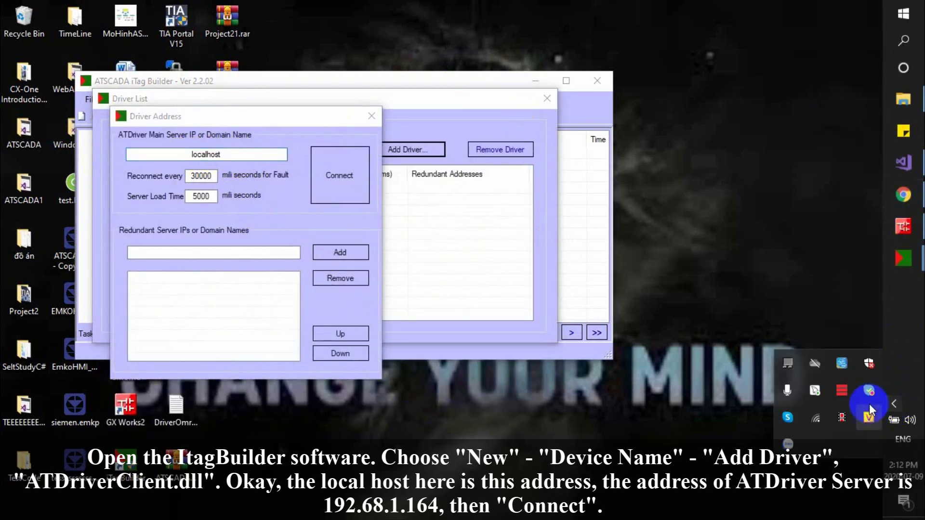
left_click(842, 391)
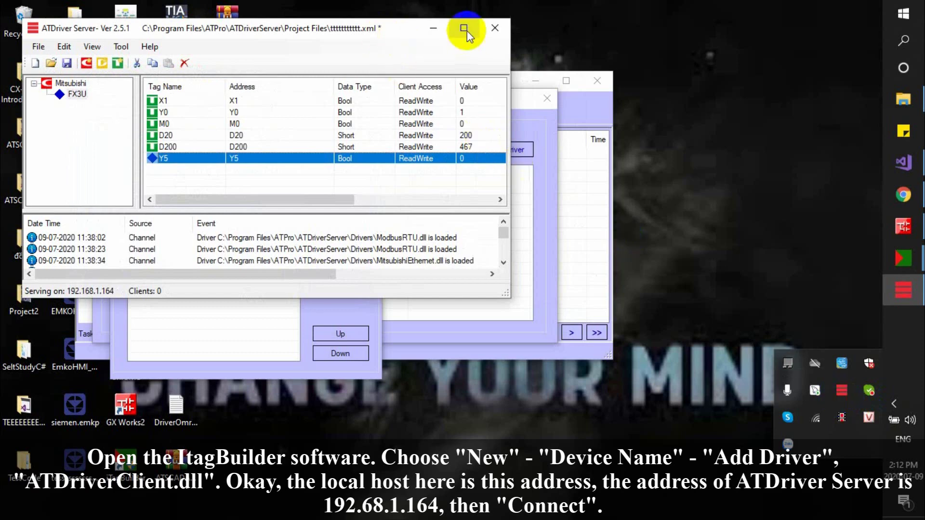
left_click_drag(392, 29, 619, 177)
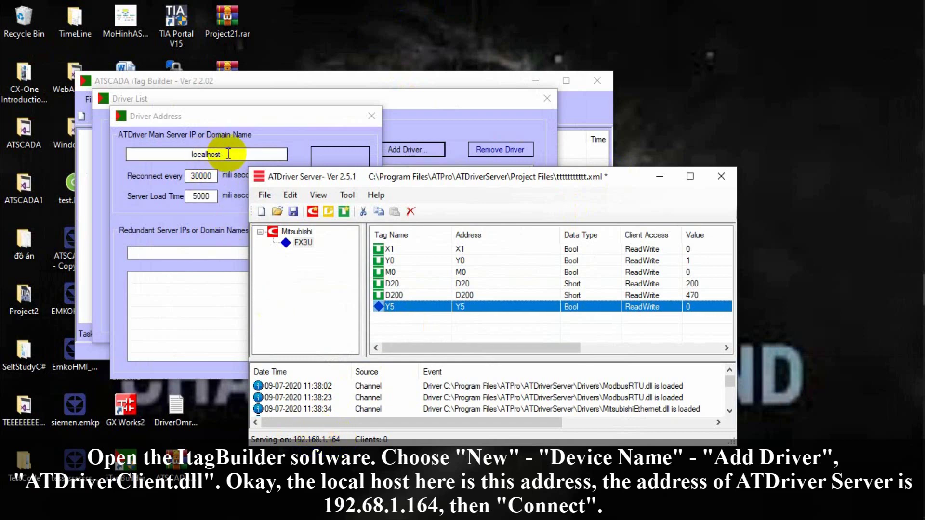
left_click_drag(229, 154, 167, 156)
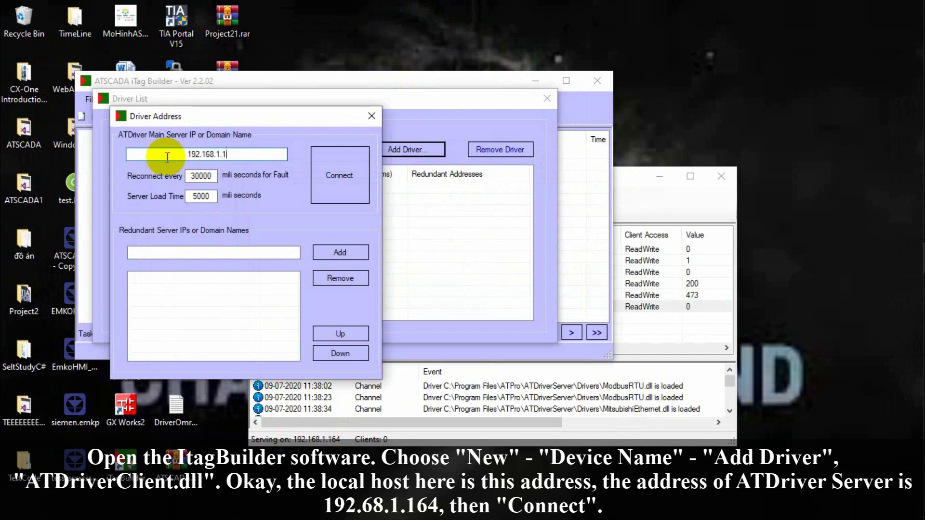
type("192.168.1.164")
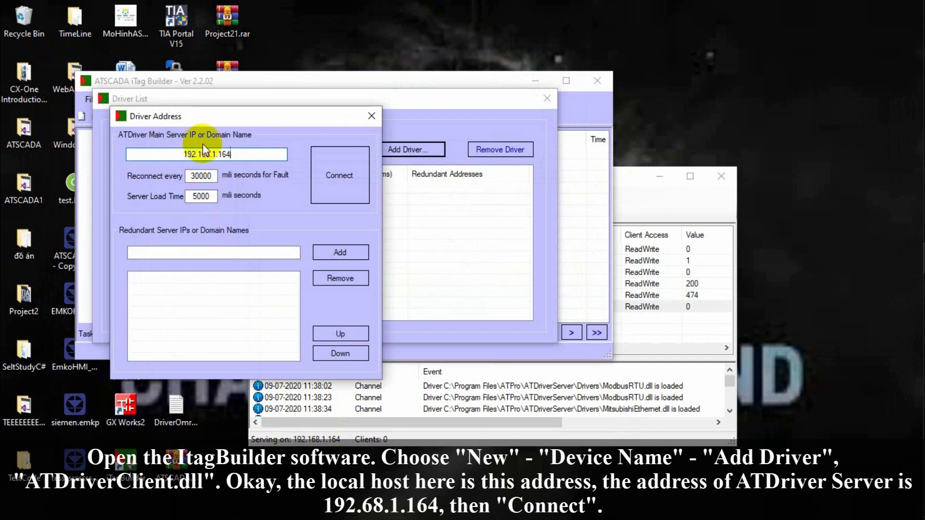
left_click(328, 178)
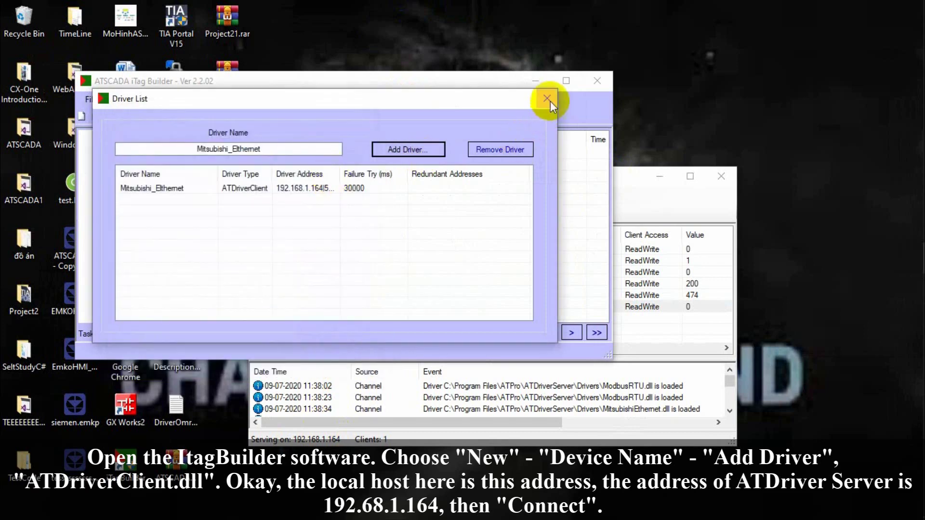
left_click(548, 98)
left_click(567, 81)
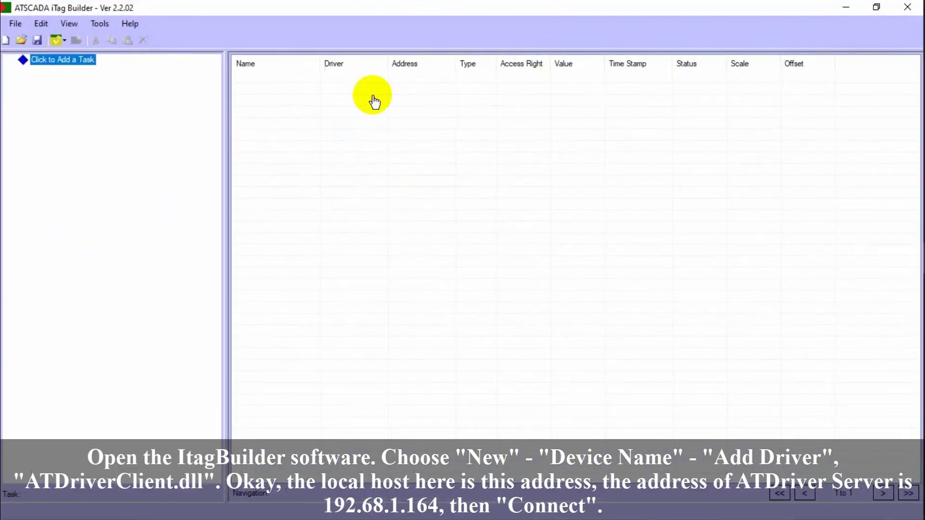
- Import all tags of the Mitsubishi FX3U device from the Mitsubishi_Elthernet driver
left_click(101, 23)
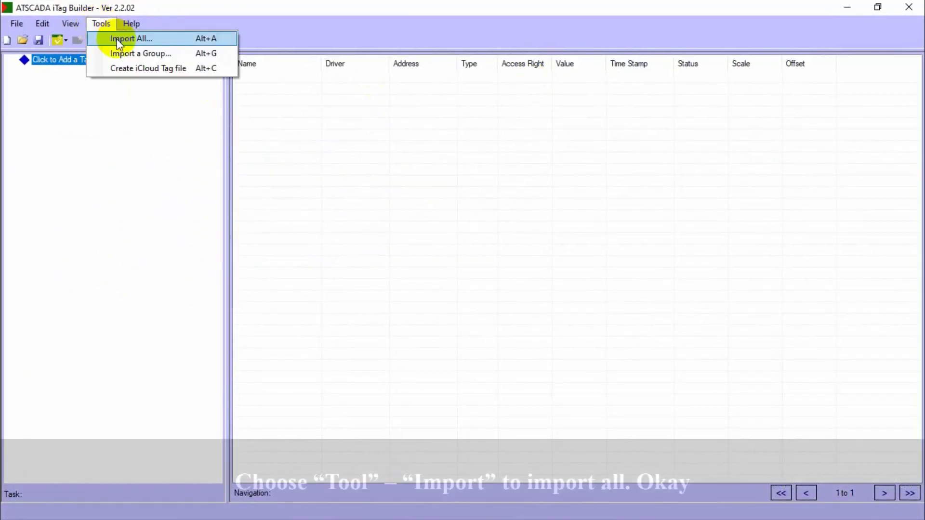
left_click(118, 39)
left_click(209, 245)
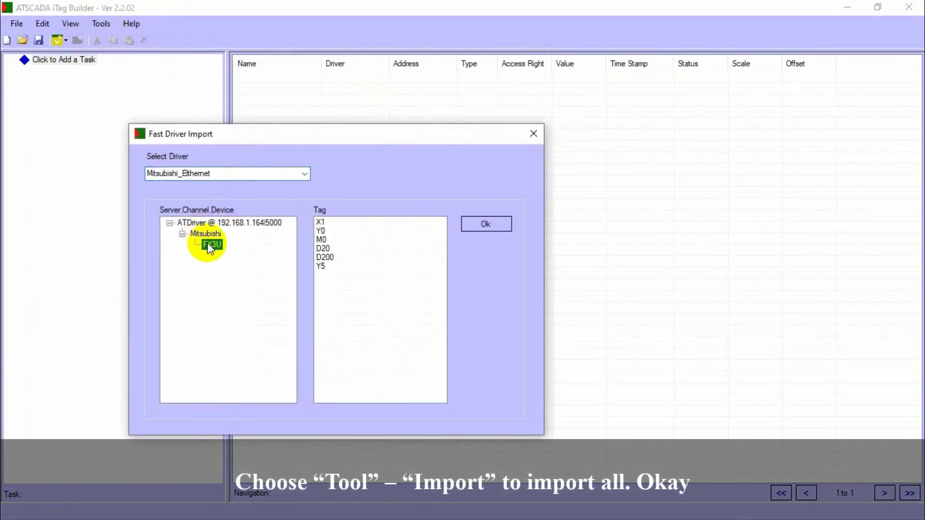
left_click(464, 224)
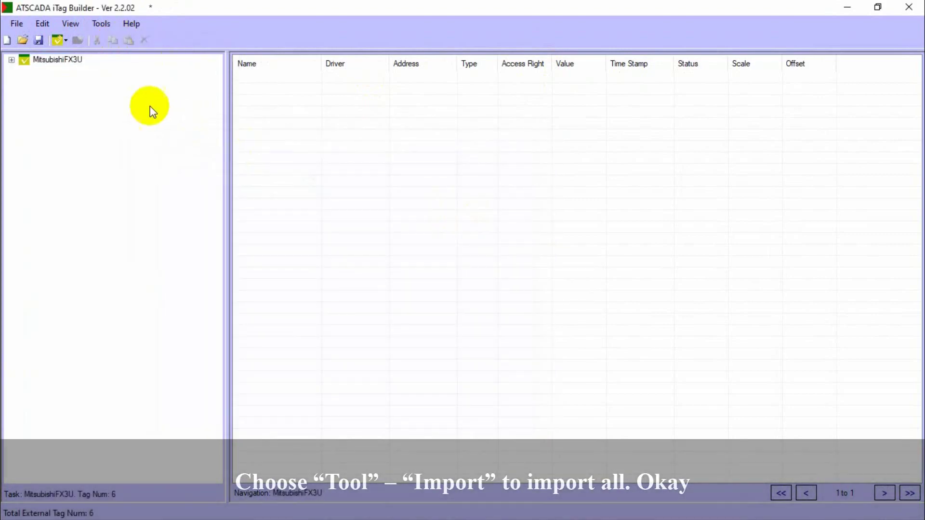
- Show the imported tags of the MitsubishiFX3U task and compare their live values with those in ATDriver Server
double_click(19, 61)
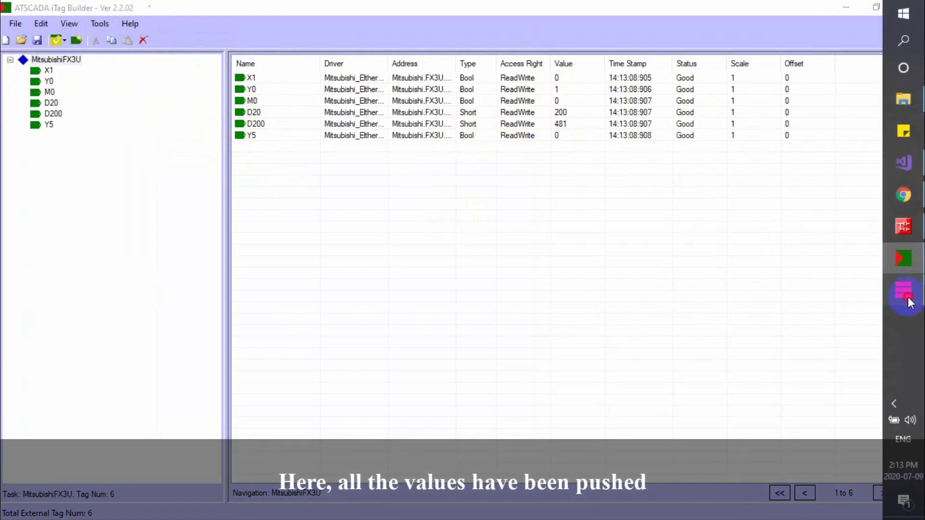
left_click(903, 289)
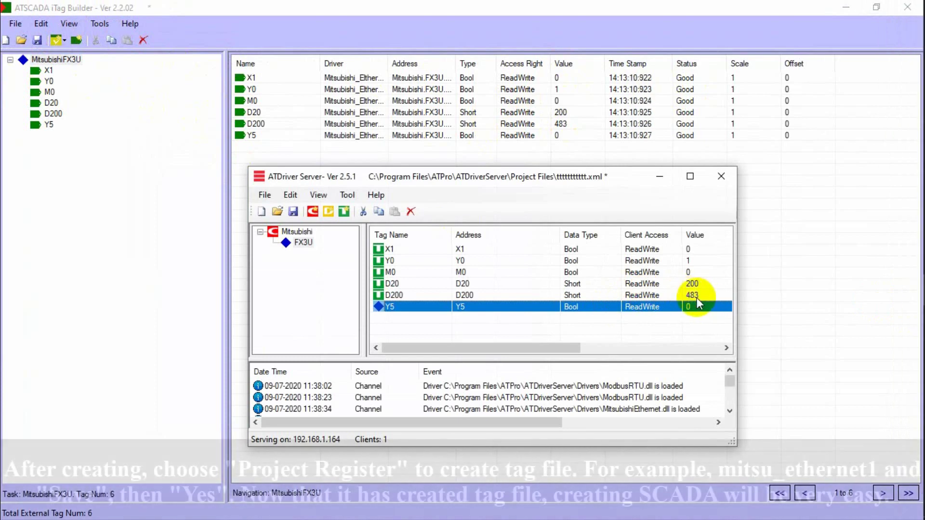
- Register the iTag Builder project as a new tag file named mitsu_elthernet1 in the ATSCADA Project Files folder and confirm the registration
left_click(659, 177)
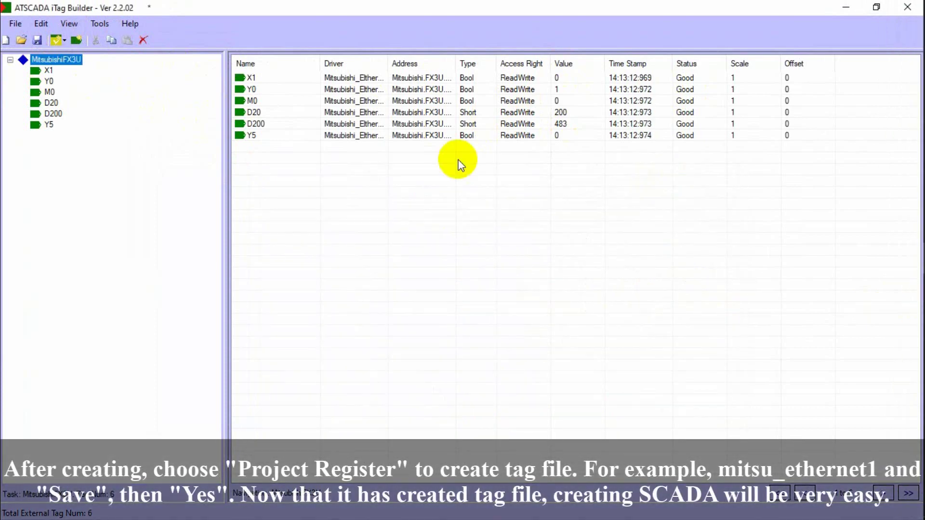
left_click(16, 23)
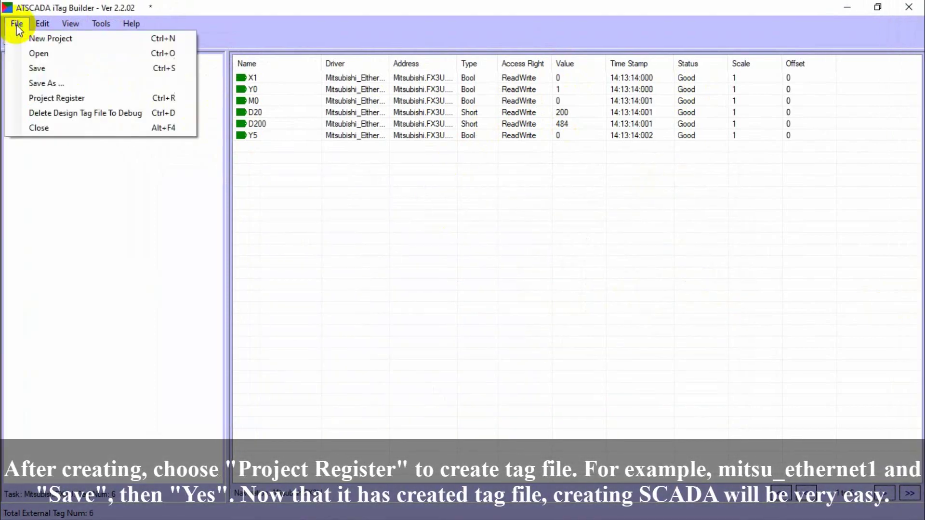
left_click(63, 100)
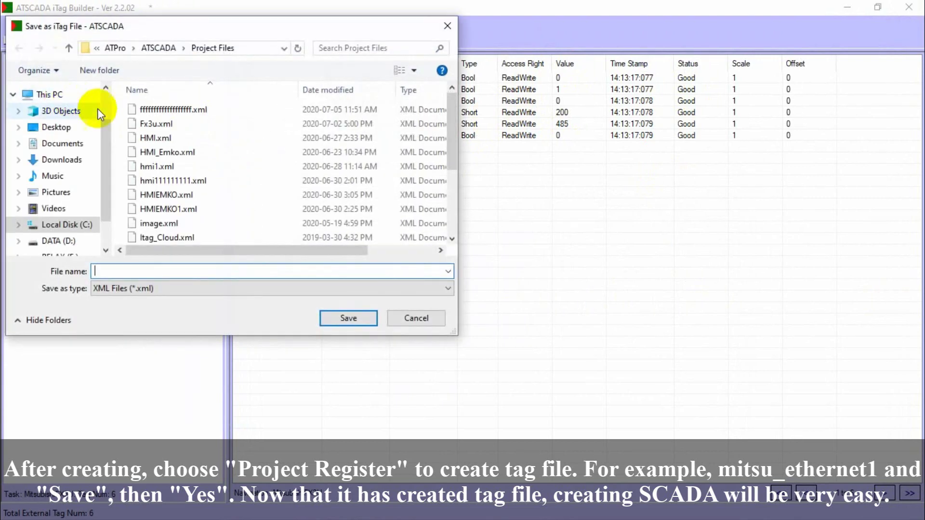
type("el")
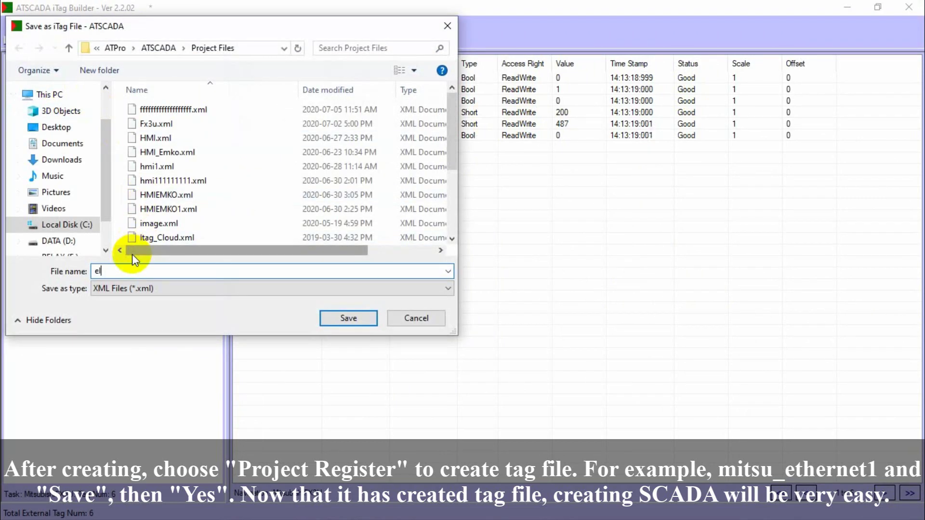
type("thernet")
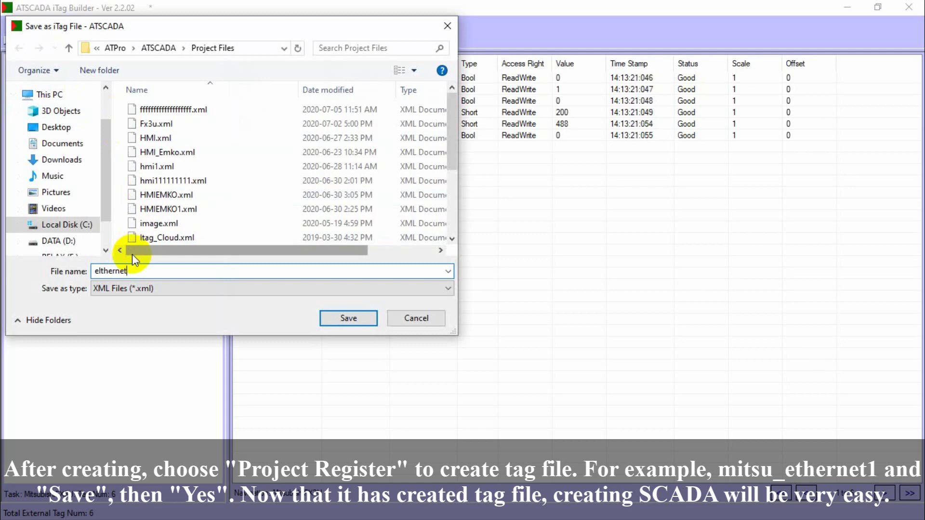
key("Home")
type("mitsu")
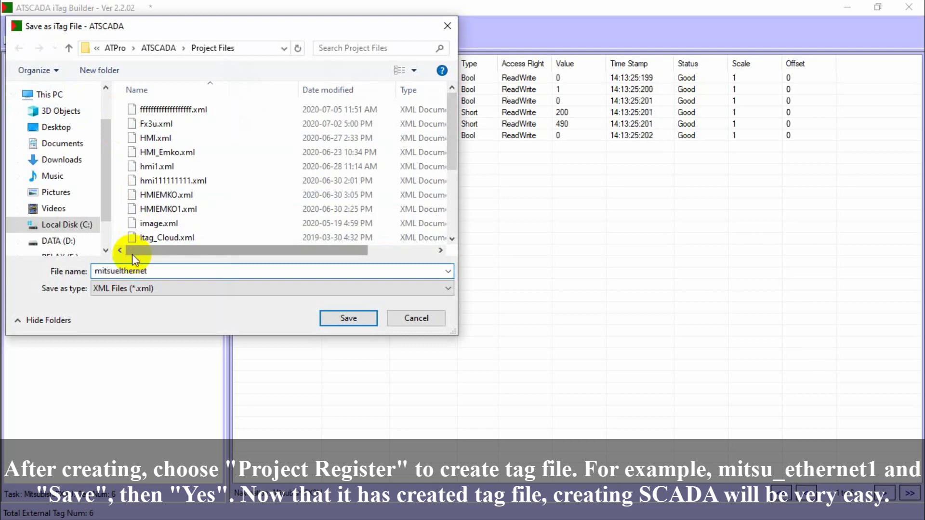
type("_")
left_click(154, 271)
type("1")
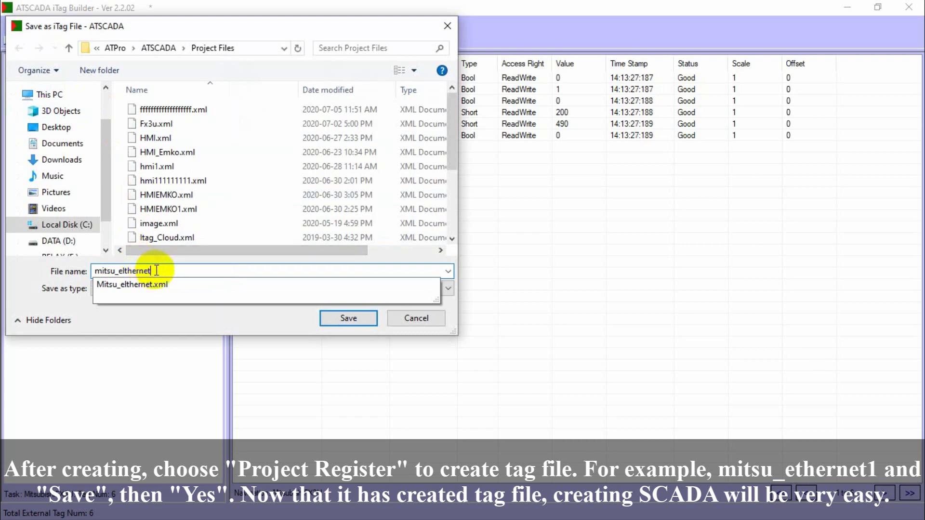
left_click(347, 317)
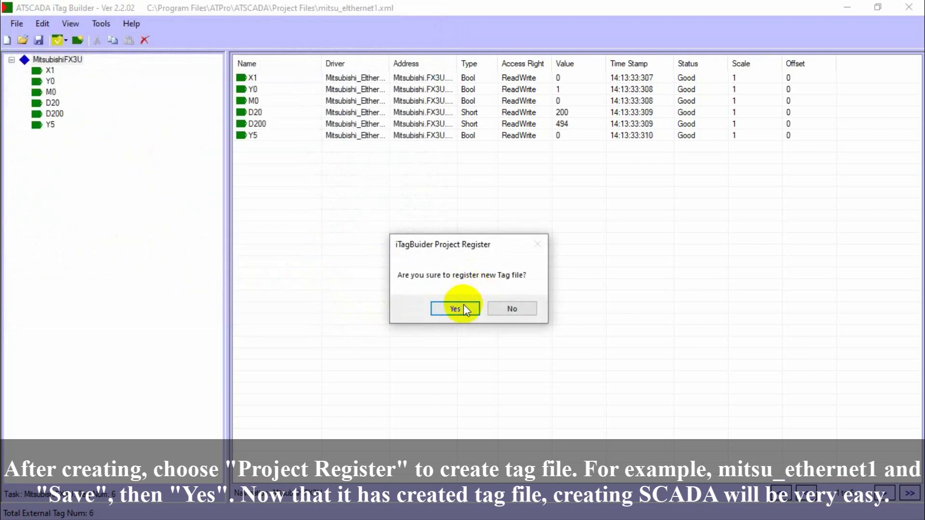
left_click(456, 308)
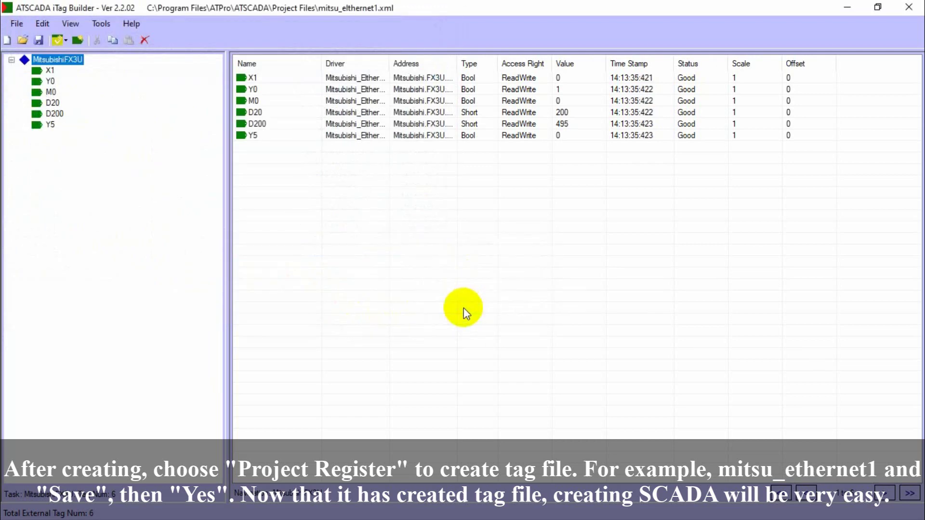
- Look through the X1, Y0, M0, D20, D200 and Y5 tags in the registered tag file, examining their types and values
left_click(467, 123)
left_click(470, 89)
left_click(471, 78)
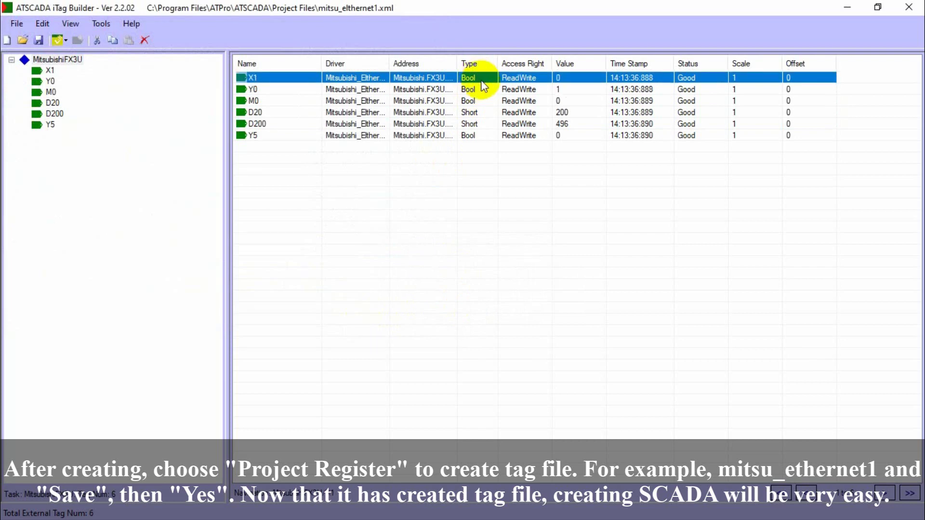
left_click(491, 113)
left_click(490, 123)
left_click(496, 134)
left_click(494, 112)
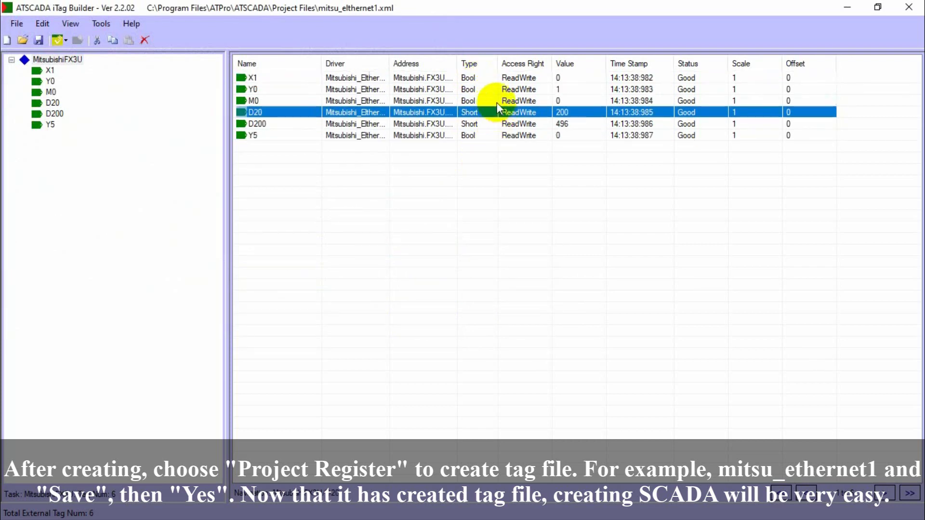
left_click(496, 102)
left_click(497, 87)
left_click(495, 78)
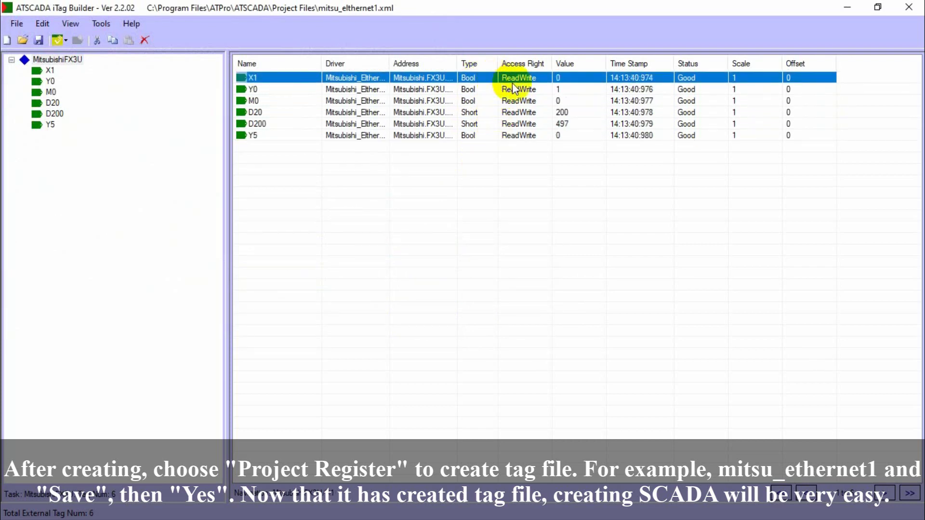
- Switch to the mitsu_Elthernet10 project in Visual Studio and add an iDriver component to Form1
left_click(841, 7)
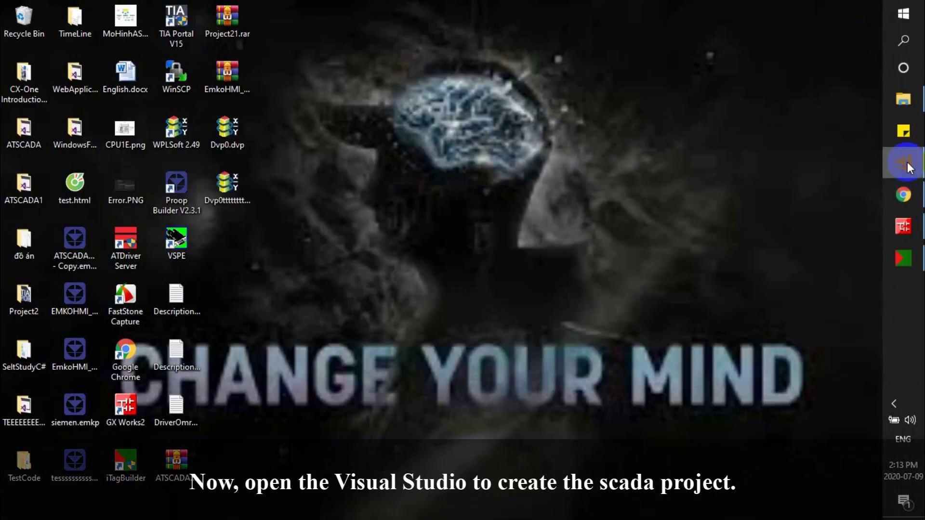
left_click(906, 164)
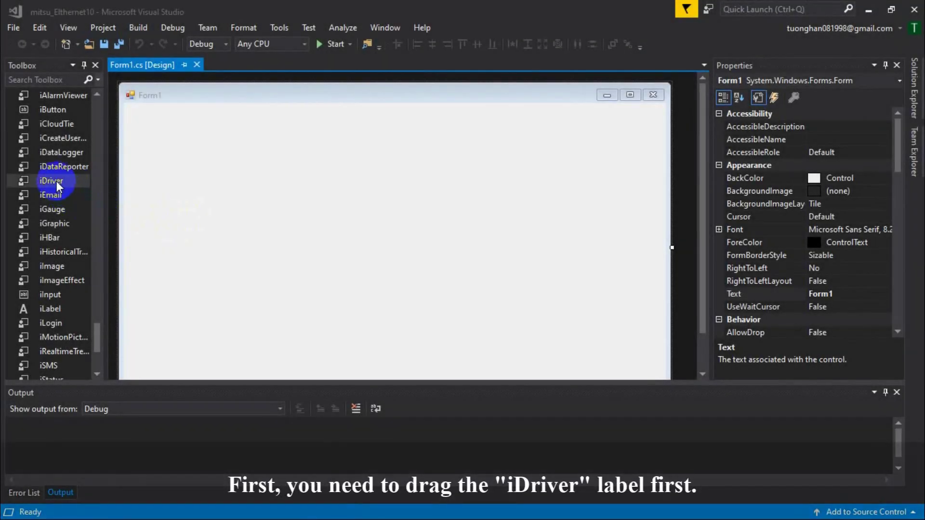
left_click_drag(56, 181, 205, 245)
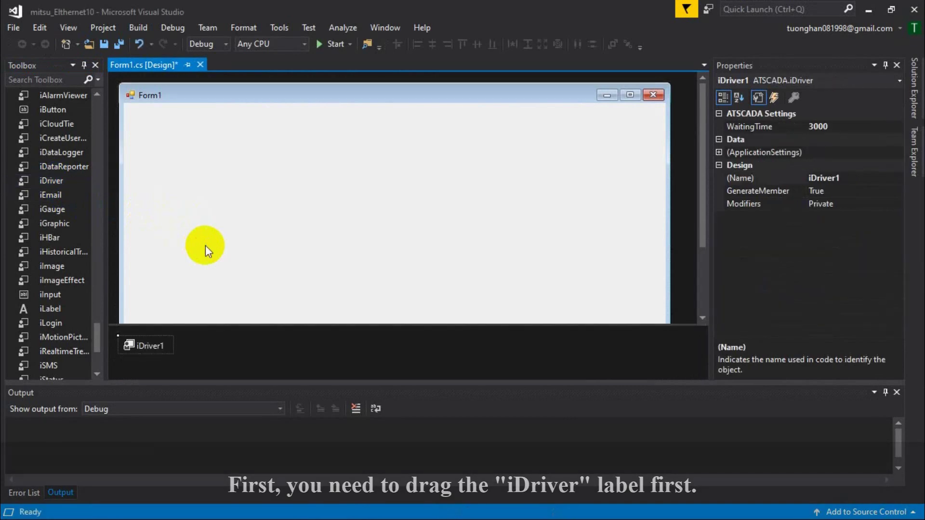
- Place an iLabel control in the upper right area of Form1, at about 558, 62
scroll(52, 255, "up", 2)
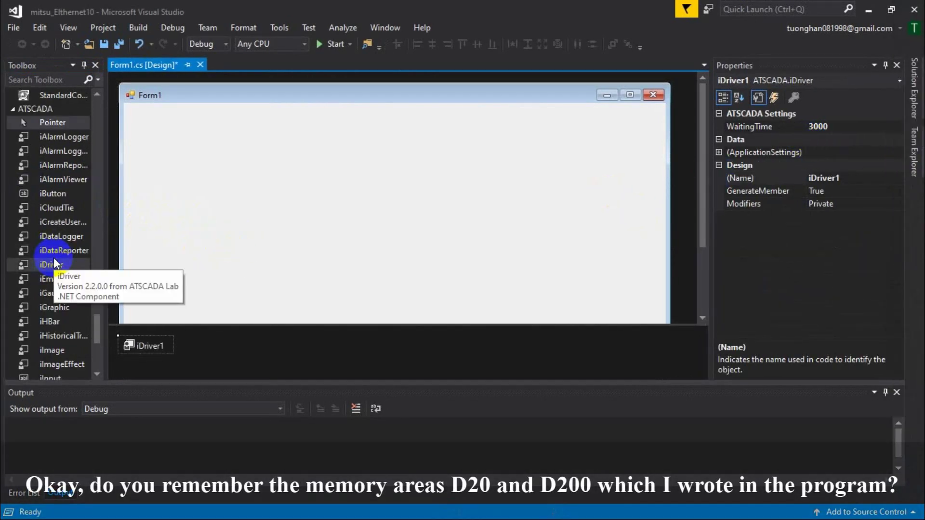
scroll(54, 257, "down", 2)
scroll(54, 258, "down", 2)
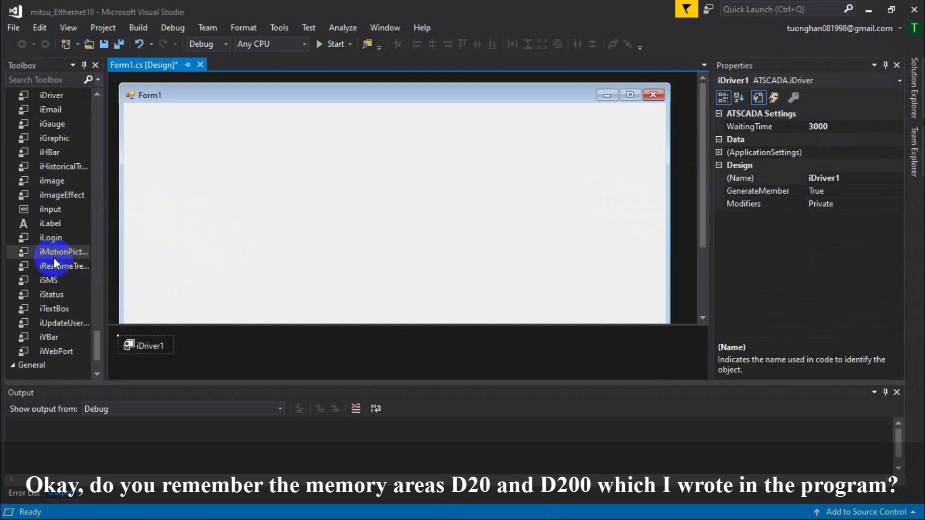
left_click_drag(51, 223, 507, 152)
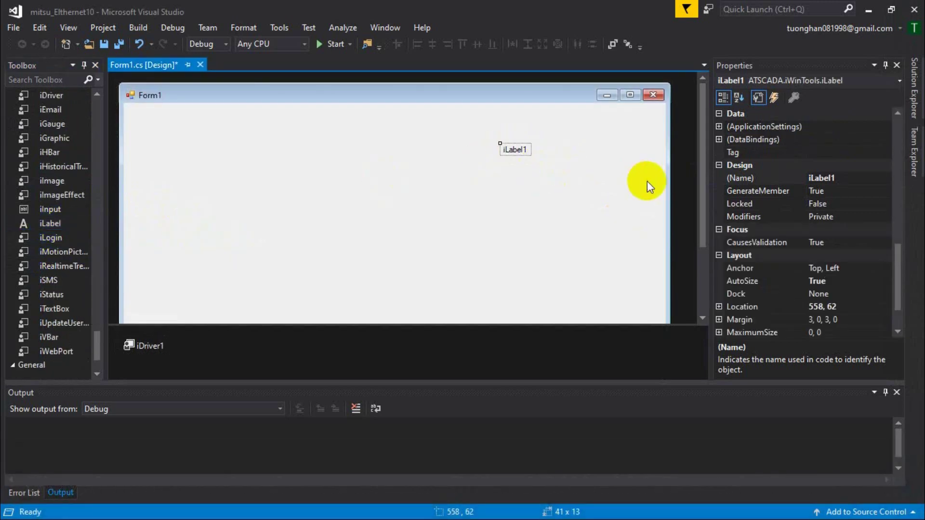
- Bind the iLabel to the driver iDriver1 and the tag MitsubishiFX3U.D20
scroll(784, 214, "down", 2)
scroll(782, 235, "up", 4)
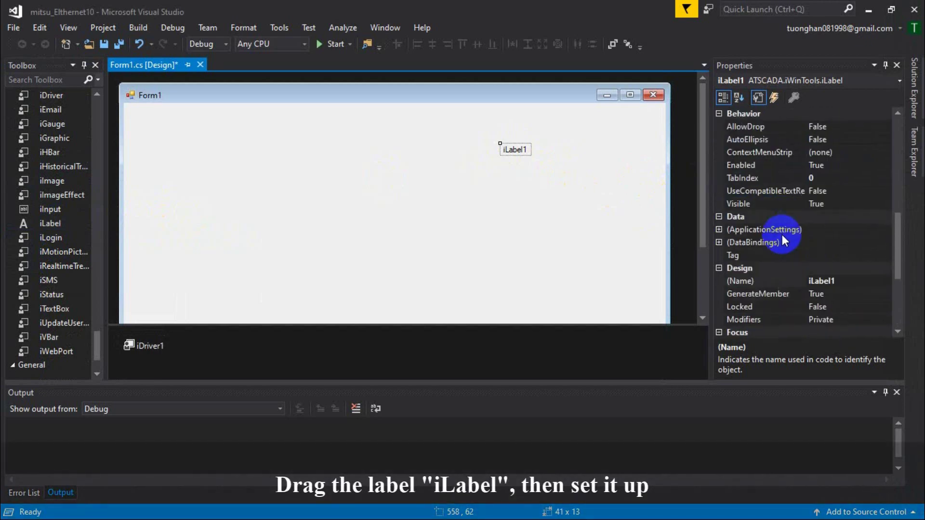
scroll(829, 226, "up", 4)
left_click(823, 242)
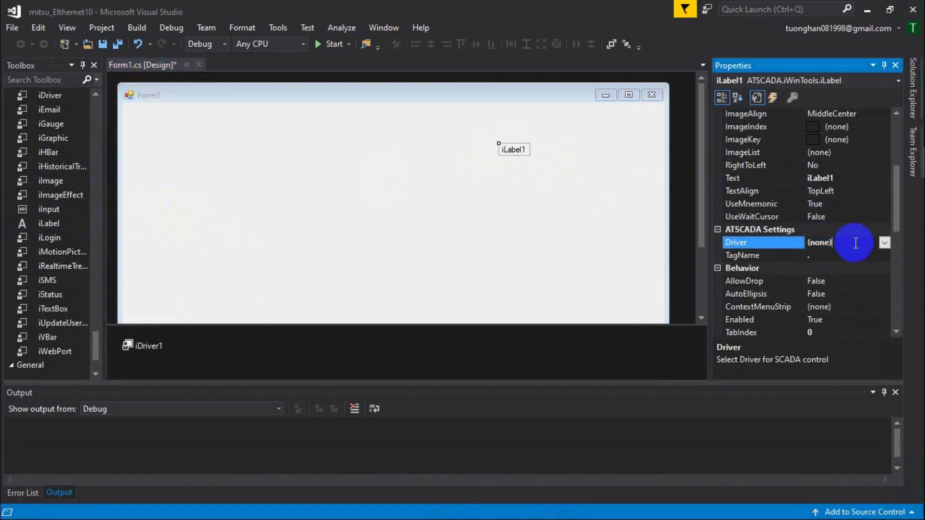
left_click(883, 244)
left_click(790, 263)
left_click(853, 255)
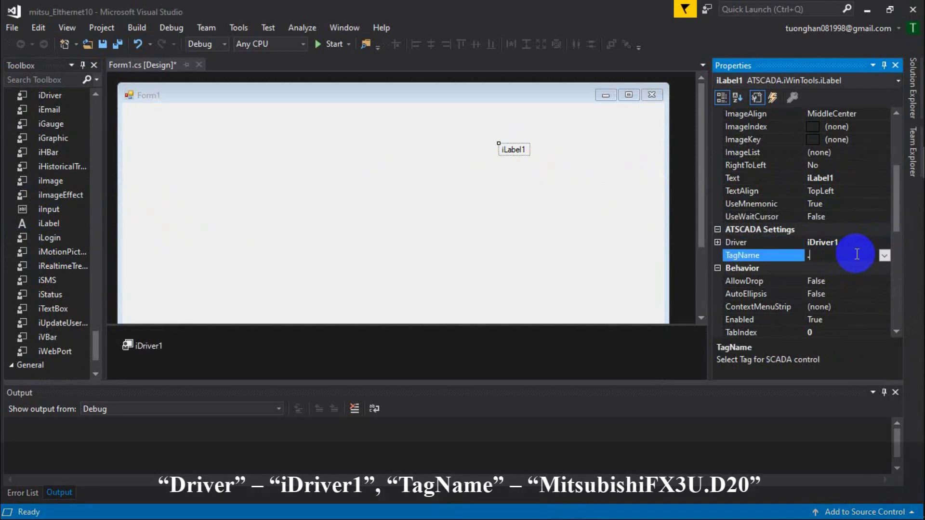
left_click(883, 256)
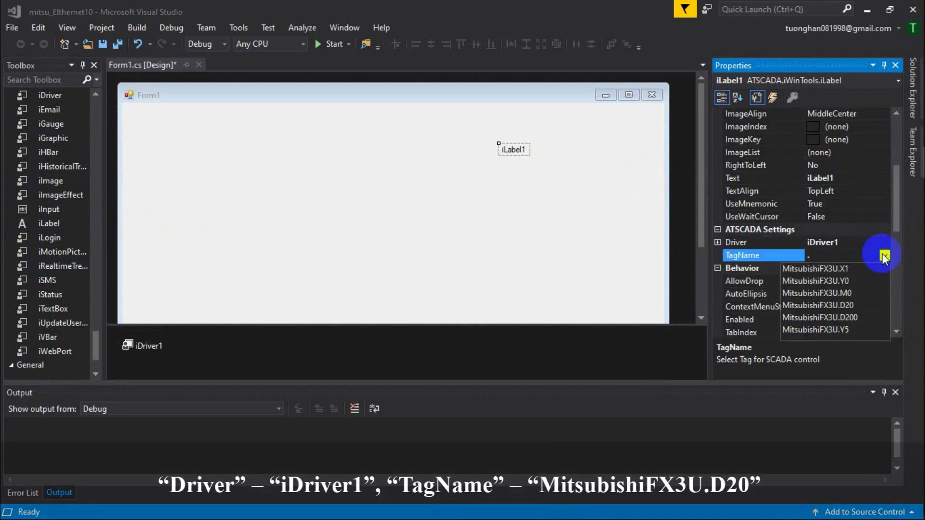
left_click(842, 305)
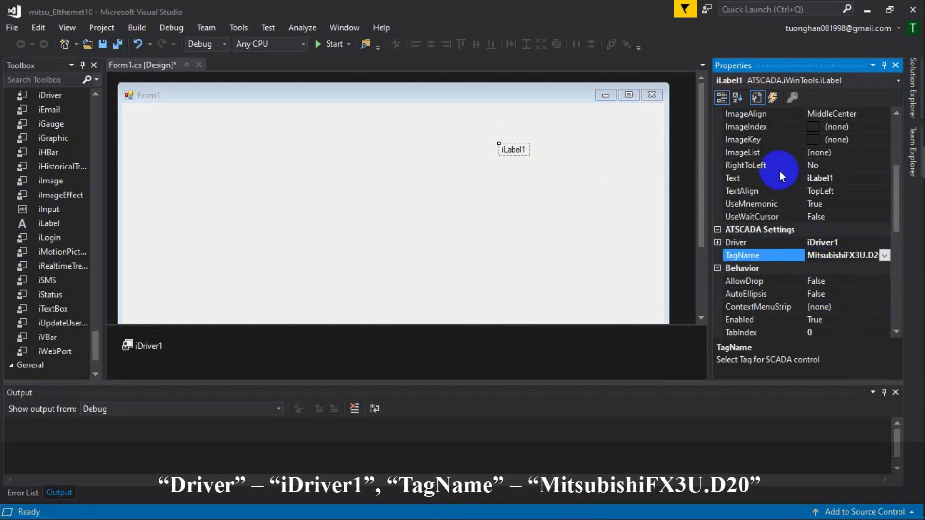
- Set the iLabel's AutoSize to False and enlarge the label downward and to the left to about 195 x 131
scroll(777, 170, "up", 4)
left_click(737, 97)
scroll(788, 181, "up", 7)
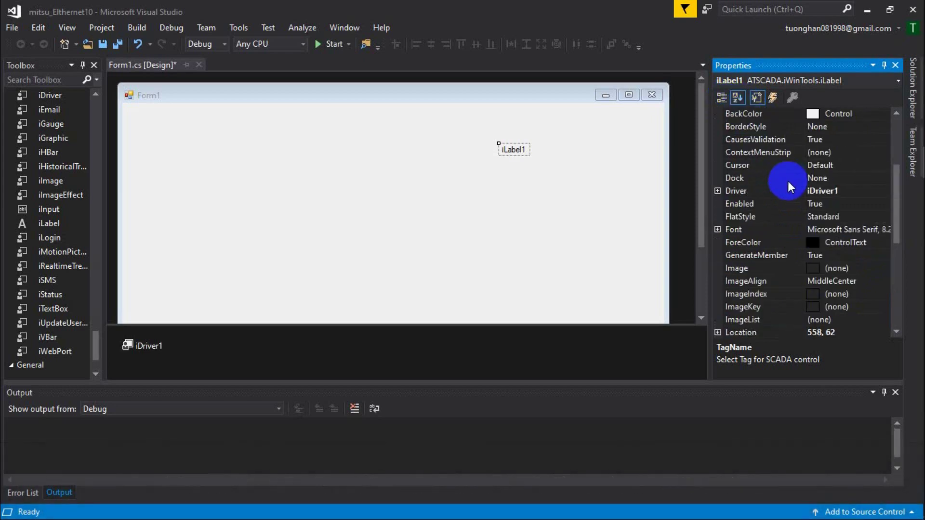
left_click(840, 230)
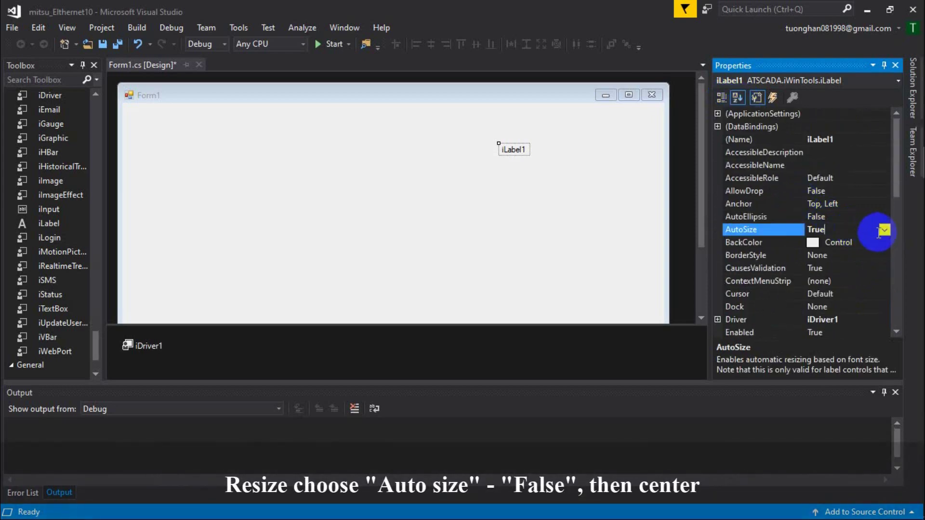
left_click(884, 230)
left_click(845, 256)
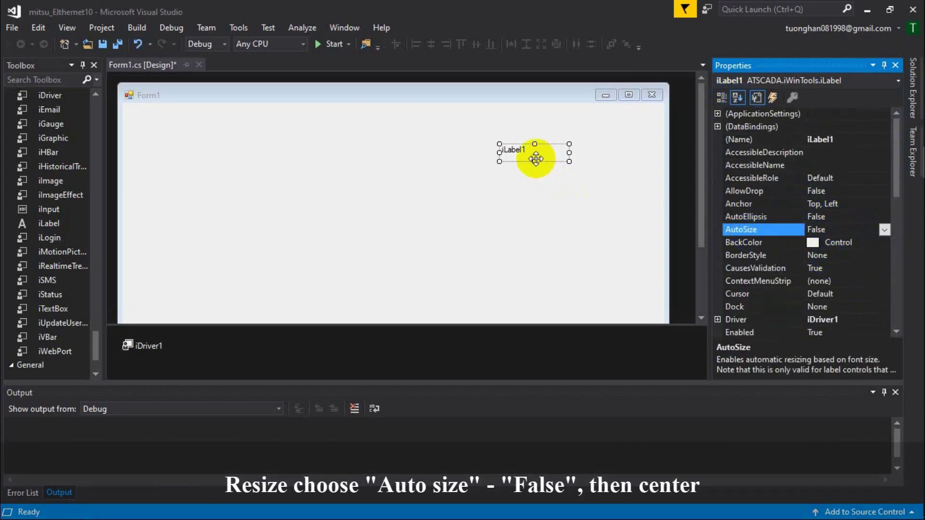
left_click(540, 181)
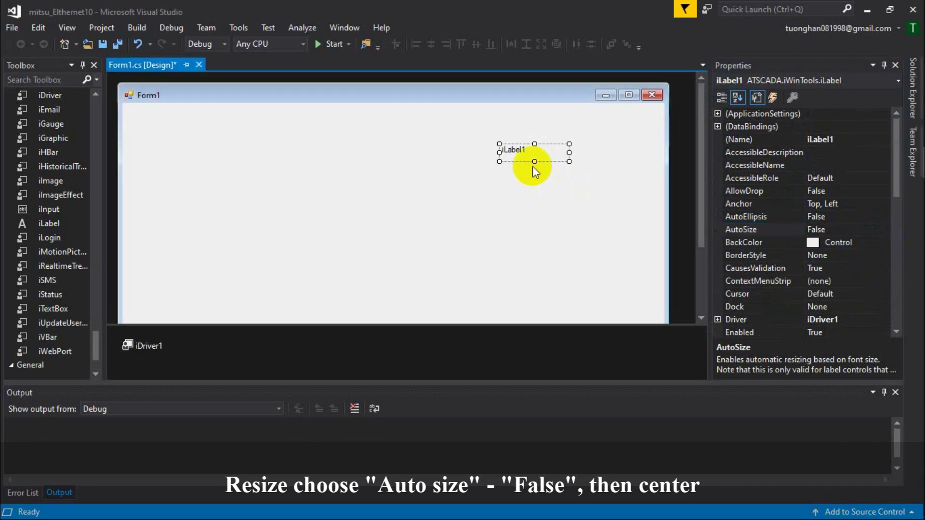
left_click_drag(534, 161, 535, 234)
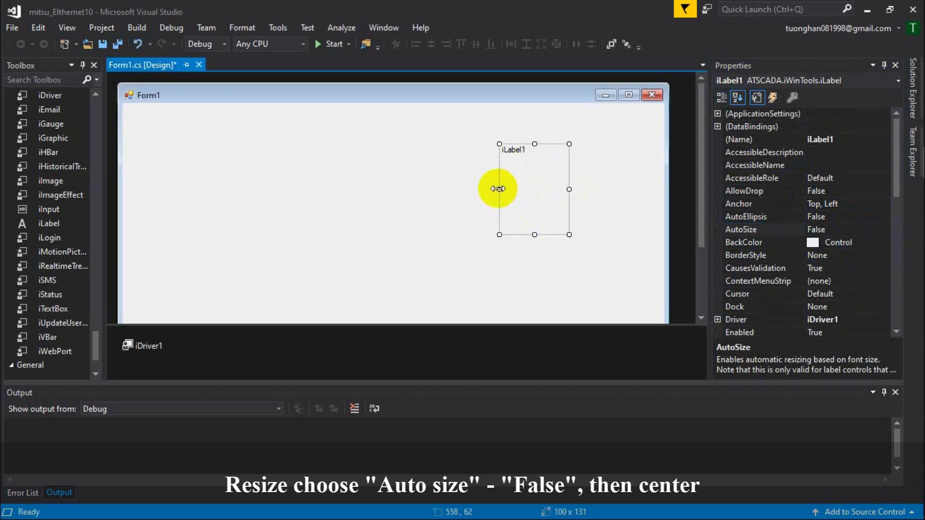
left_click_drag(499, 189, 435, 190)
- Set the iLabel's text alignment to MiddleCenter
scroll(800, 259, "down", 9)
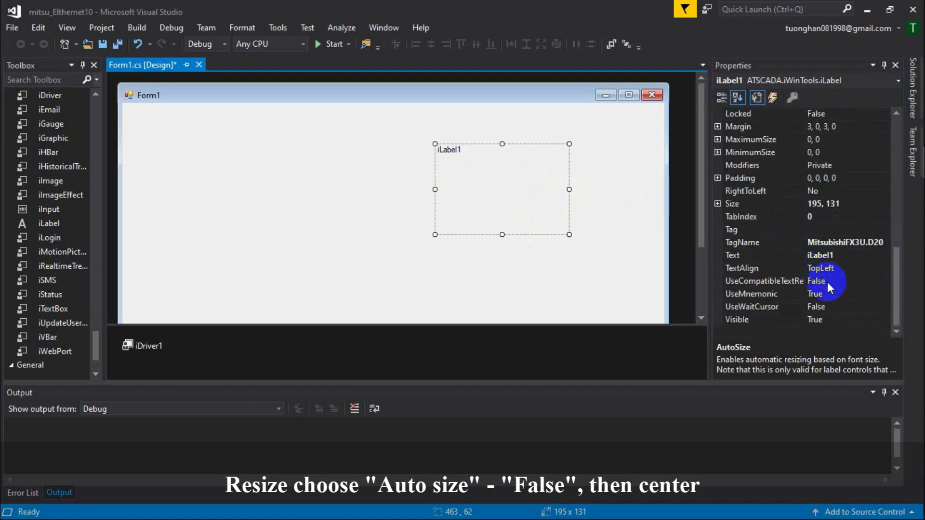
left_click(840, 269)
left_click(884, 268)
left_click(846, 304)
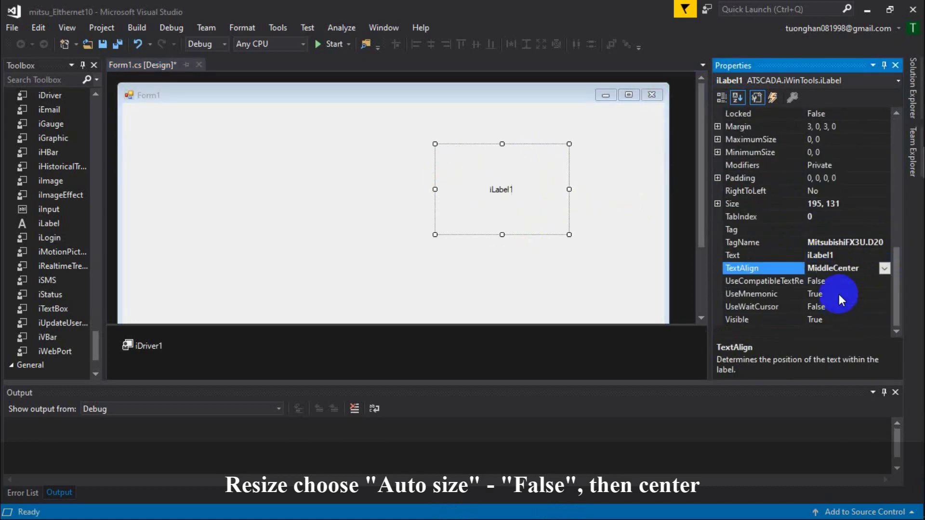
- Set the iLabel's font size to 25 and turn on bold
scroll(785, 253, "up", 6)
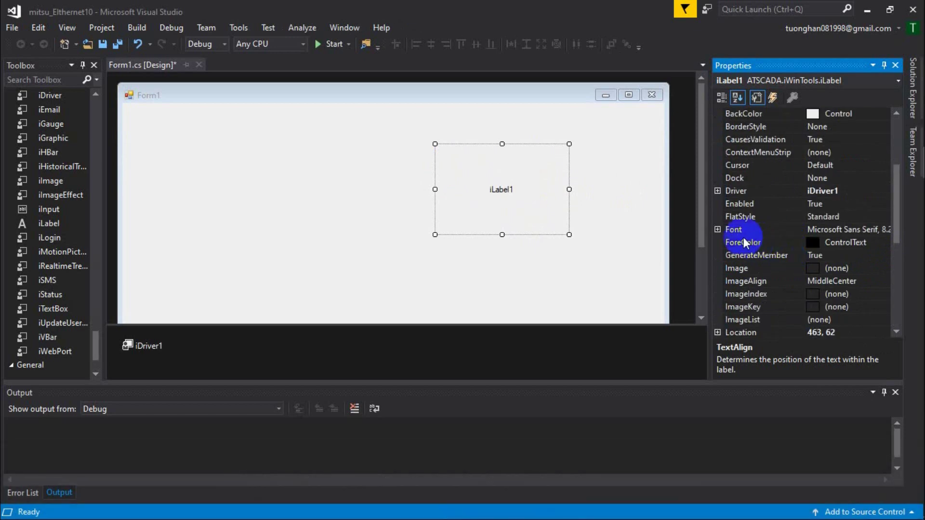
left_click(771, 229)
left_click(718, 230)
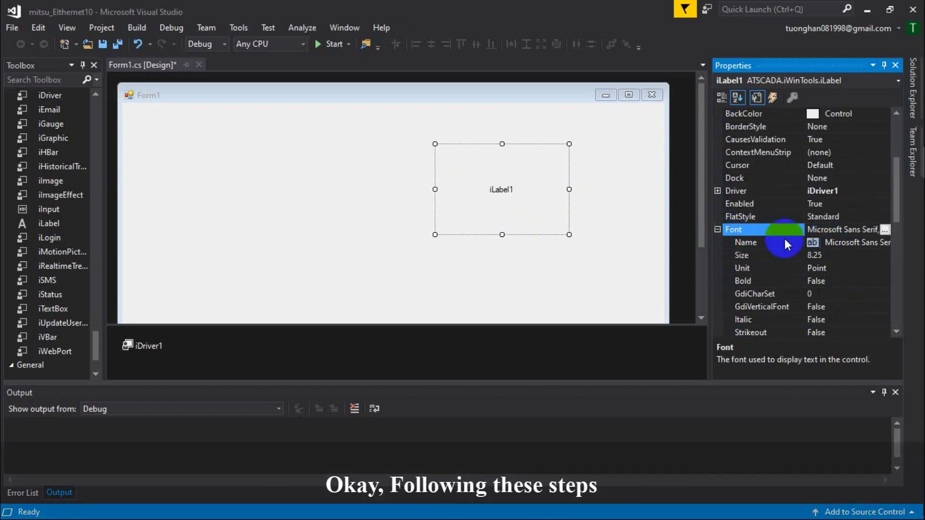
left_click(783, 255)
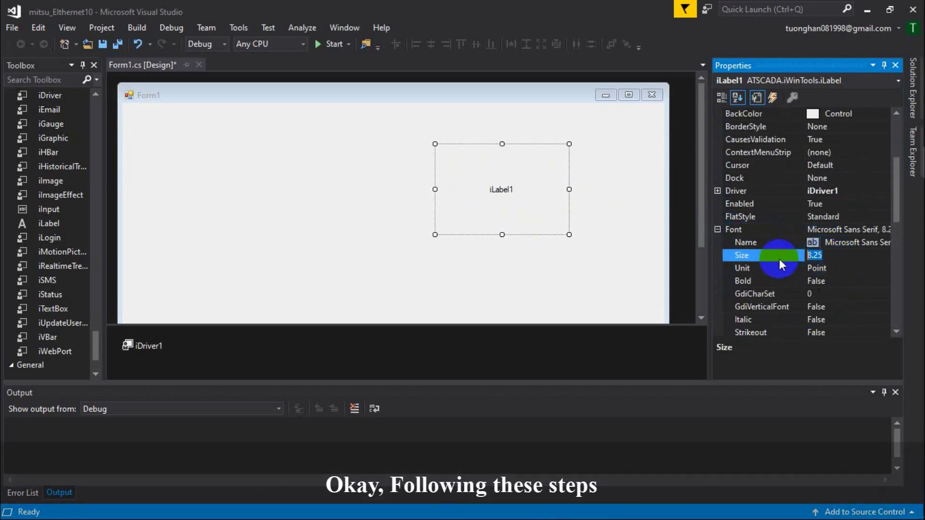
type("25")
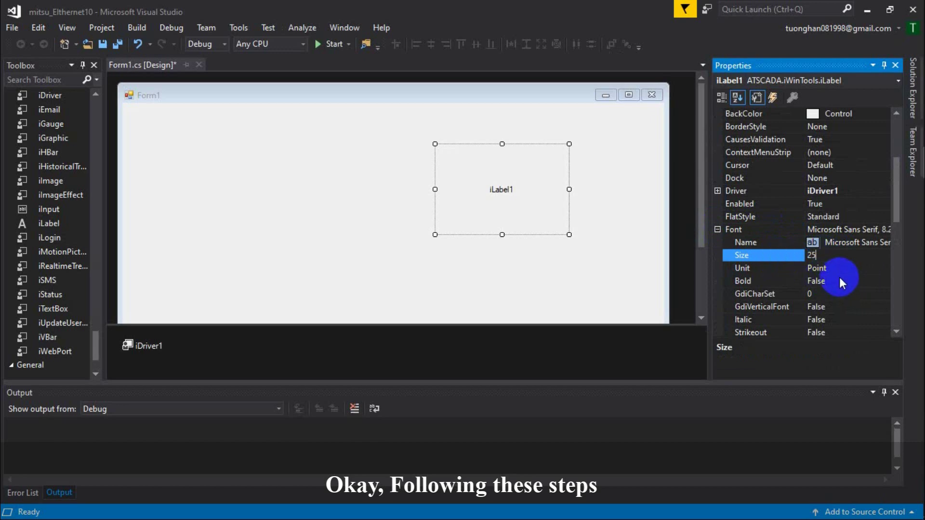
left_click(784, 268)
left_click(885, 269)
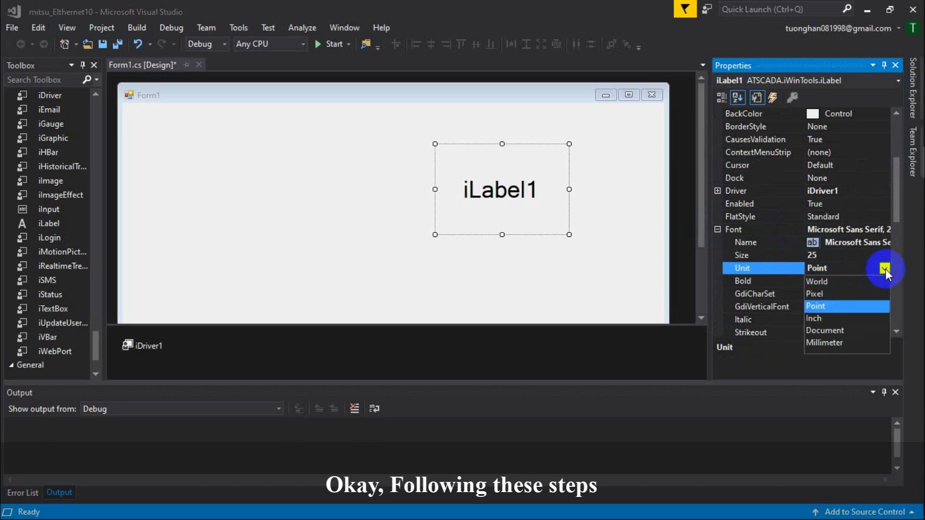
left_click(886, 268)
left_click(889, 281)
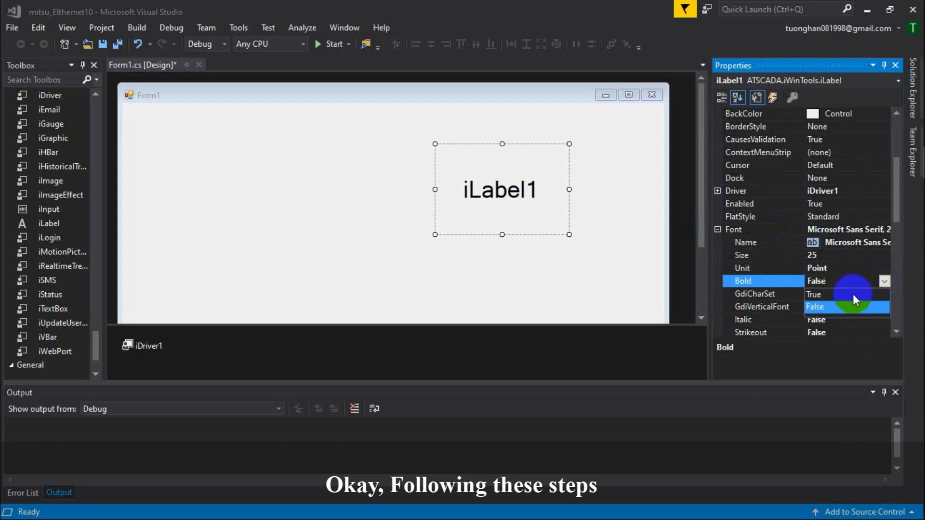
left_click(849, 294)
- Set the iLabel's border style to FixedSingle
scroll(782, 207, "up", 4)
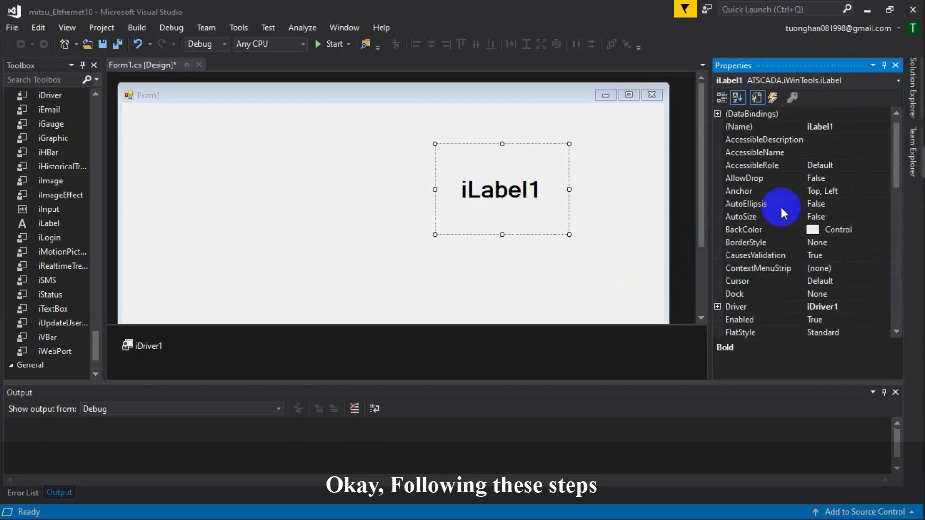
left_click(837, 258)
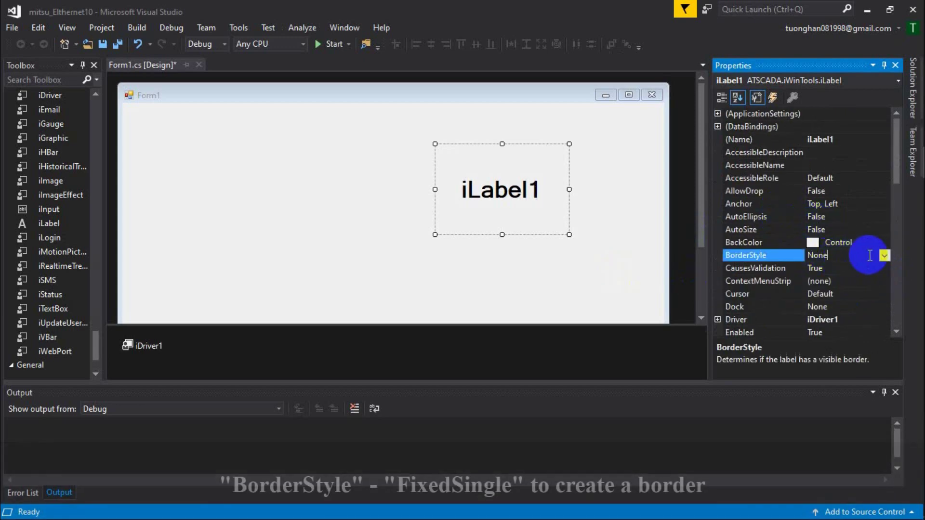
left_click(884, 255)
left_click(831, 279)
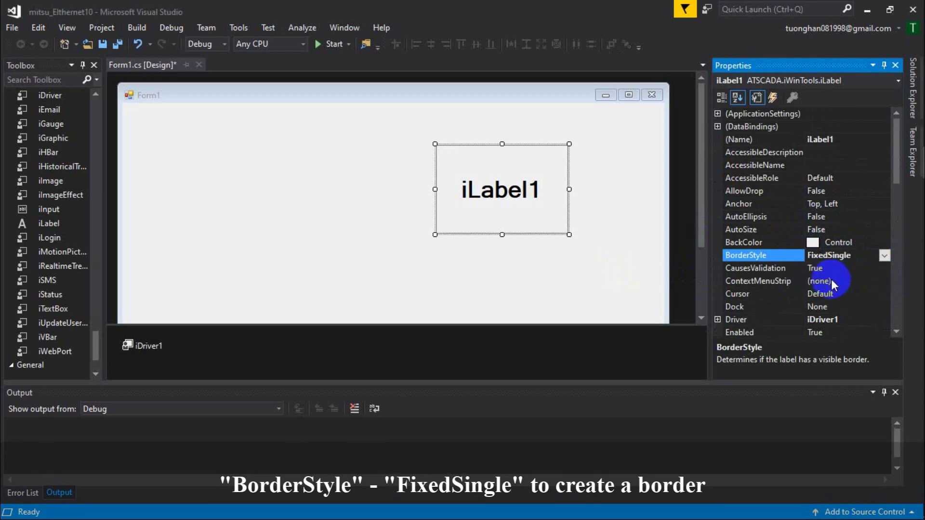
- Duplicate the iLabel and place the copy directly below the original, at about 463, 252
left_click(525, 246)
left_click_drag(698, 212, 698, 254)
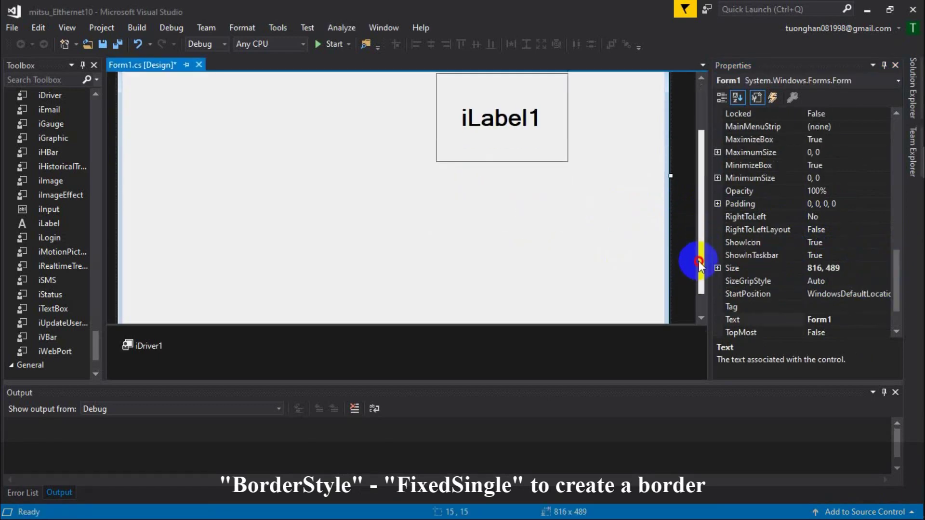
left_click(519, 146)
key("ctrl+c")
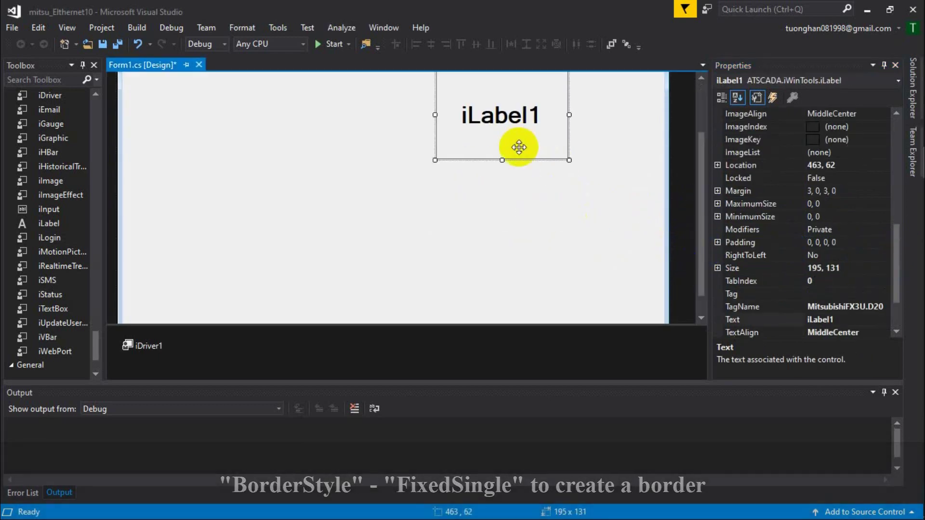
left_click(478, 188)
key("ctrl+v")
left_click_drag(401, 180, 506, 240)
- Bind the copied iLabel to the tag MitsubishiFX3U.D200
scroll(819, 255, "down", 2)
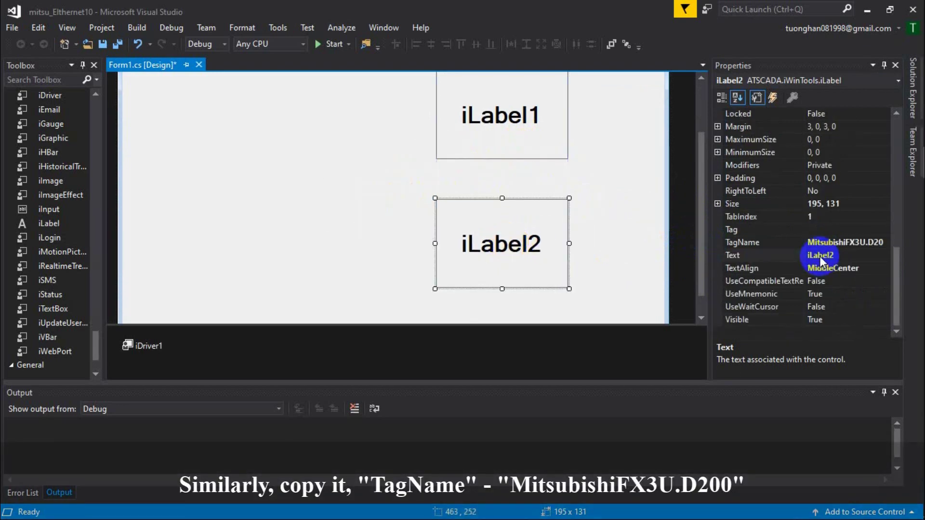
left_click(863, 246)
left_click(885, 242)
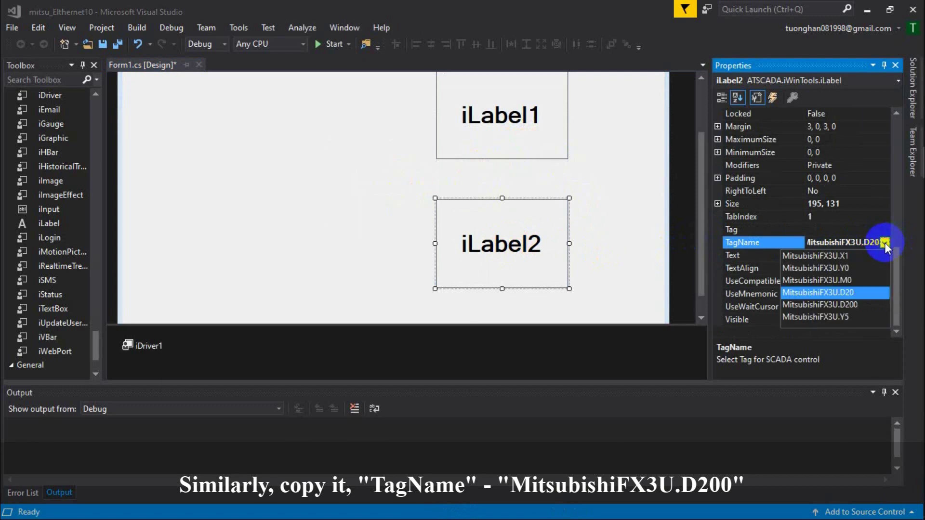
left_click(843, 305)
left_click(364, 227)
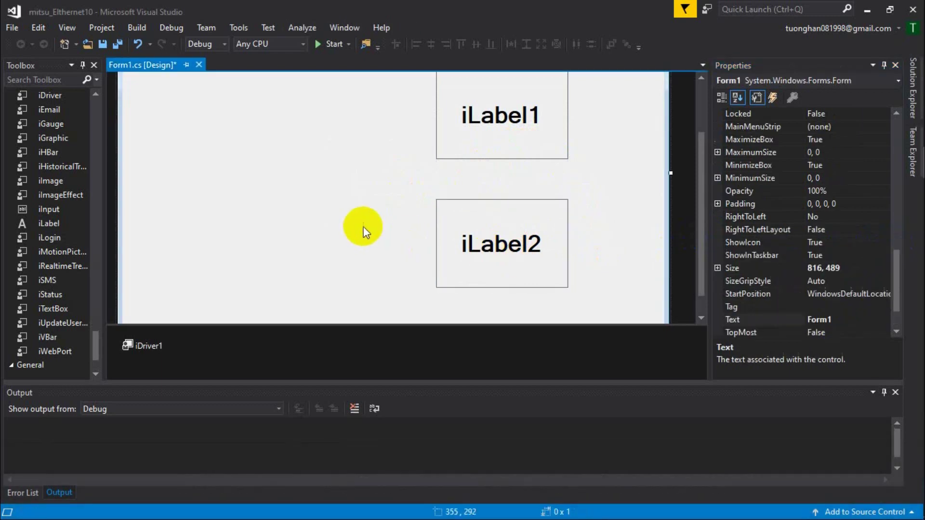
left_click(447, 140)
left_click(462, 215)
left_click(378, 194)
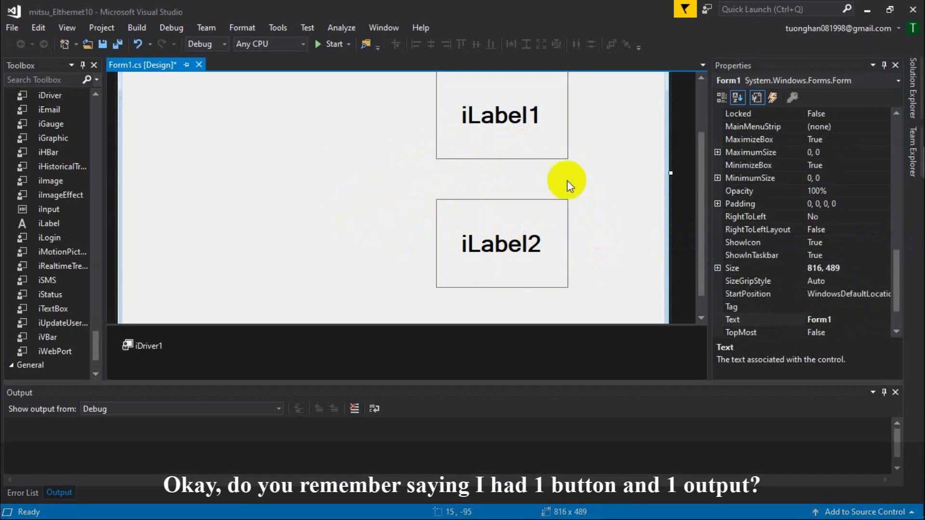
- Place an iImage control in the upper left area of Form1, at about 93, 62
left_click_drag(696, 210, 696, 181)
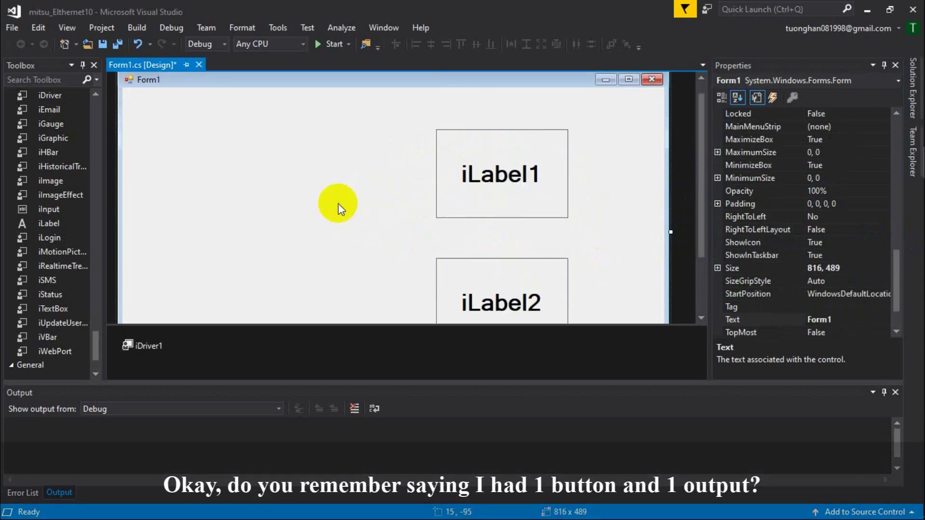
left_click(55, 223)
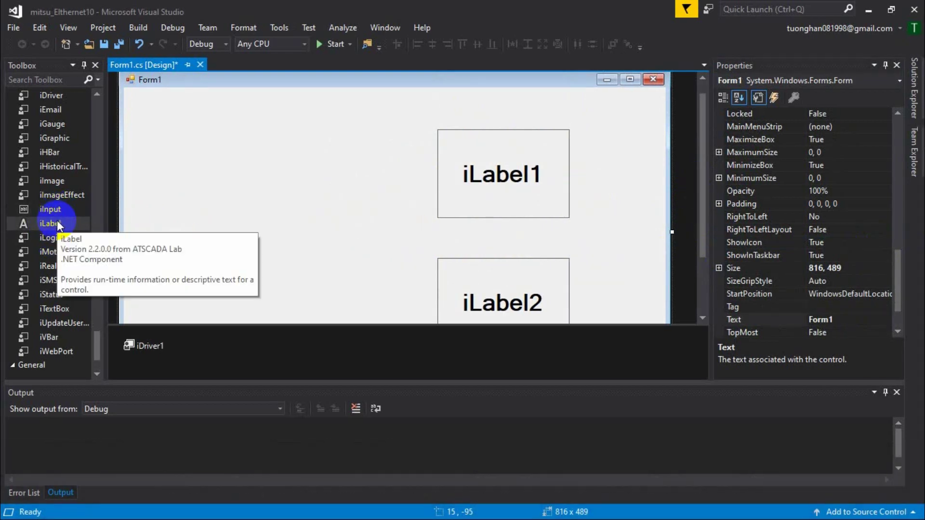
left_click_drag(53, 181, 187, 132)
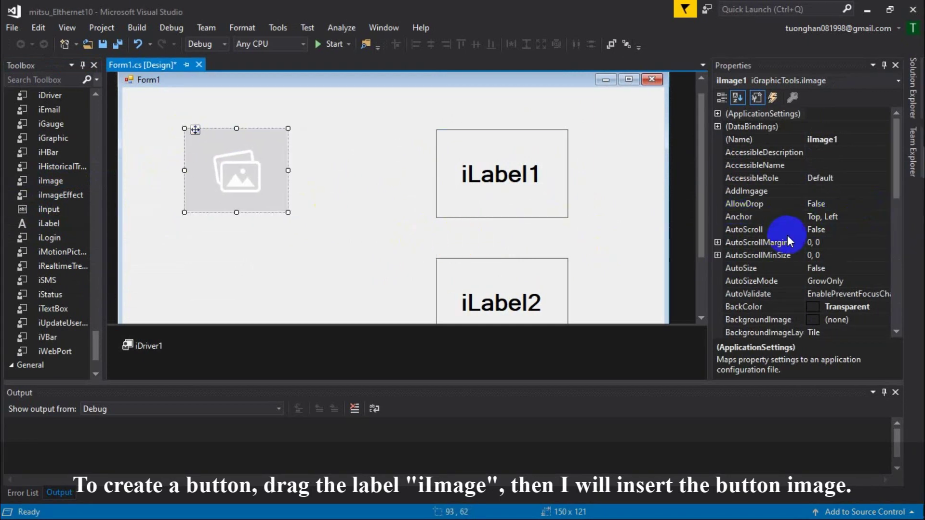
- Bind the iImage to the driver iDriver1 and the tag MitsubishiFX3U.X1
scroll(788, 235, "down", 3)
left_click(722, 97)
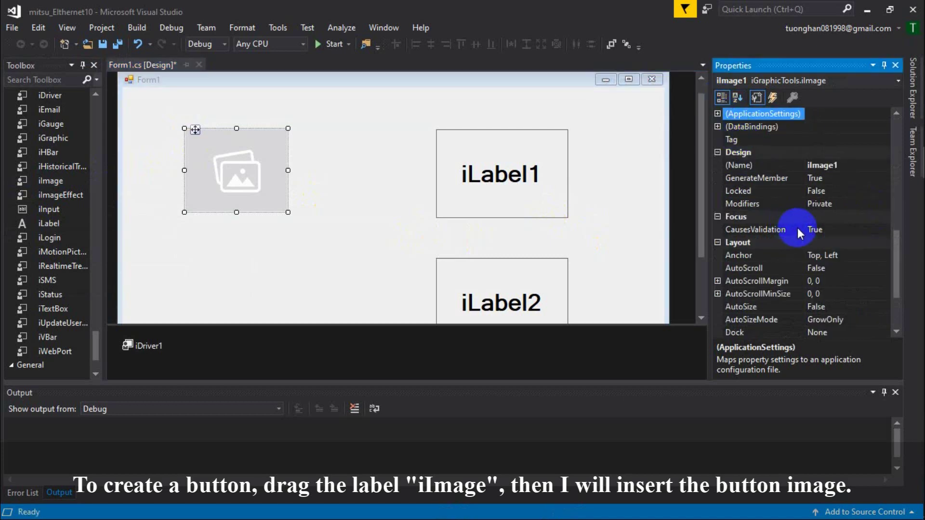
scroll(798, 230, "up", 5)
scroll(843, 236, "up", 3)
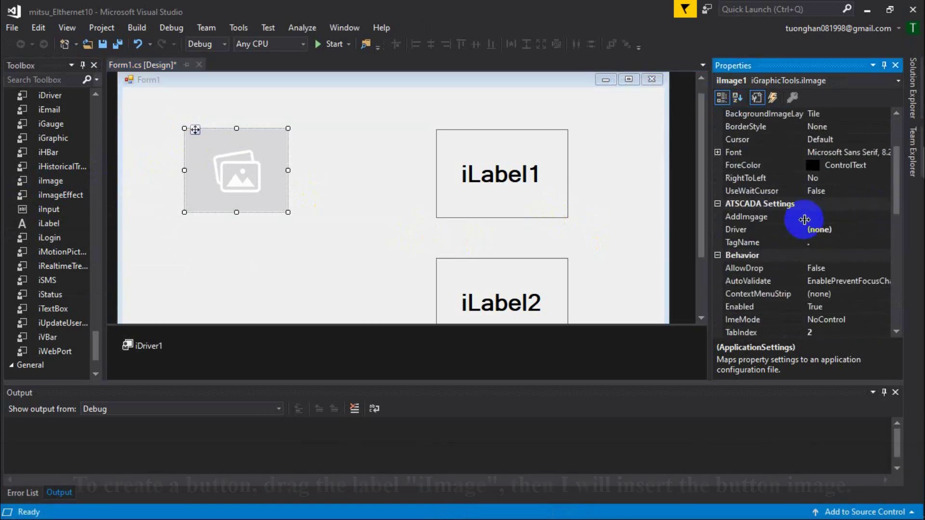
left_click(843, 236)
left_click(884, 229)
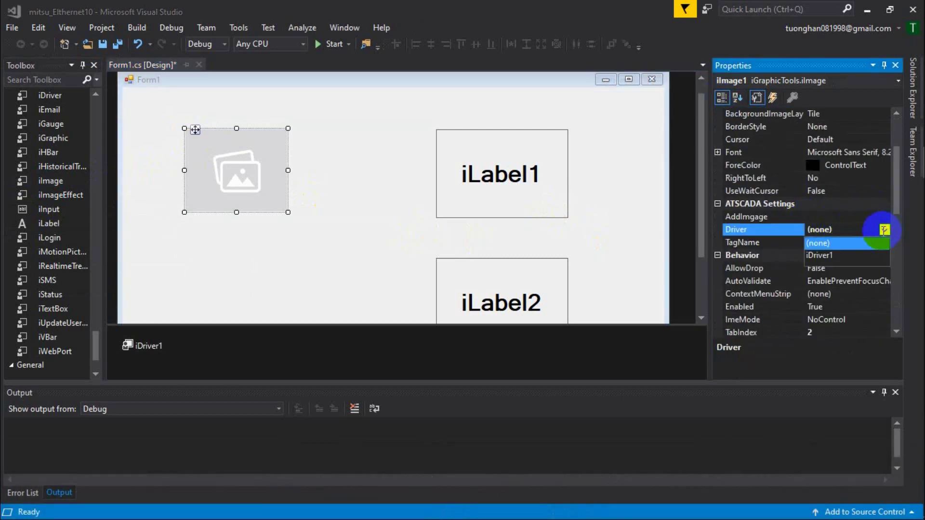
left_click(831, 255)
left_click(865, 243)
left_click(884, 242)
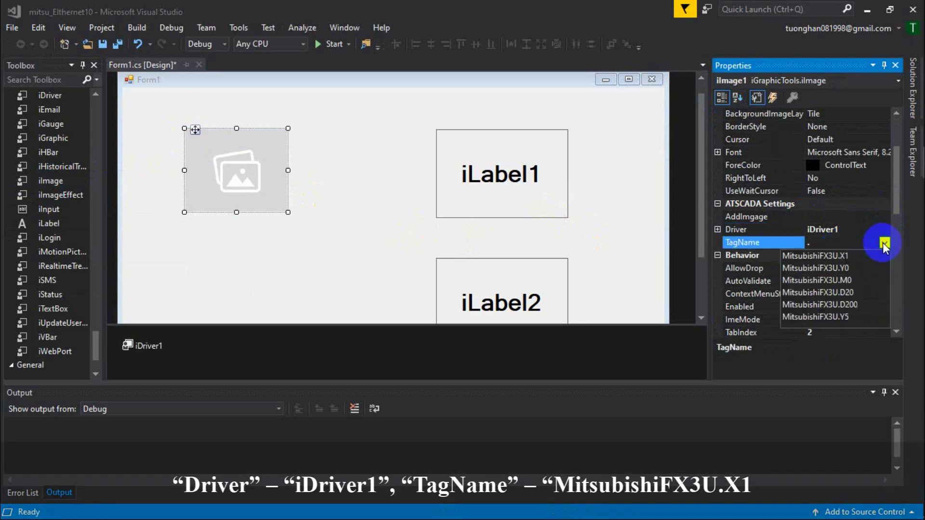
left_click(838, 256)
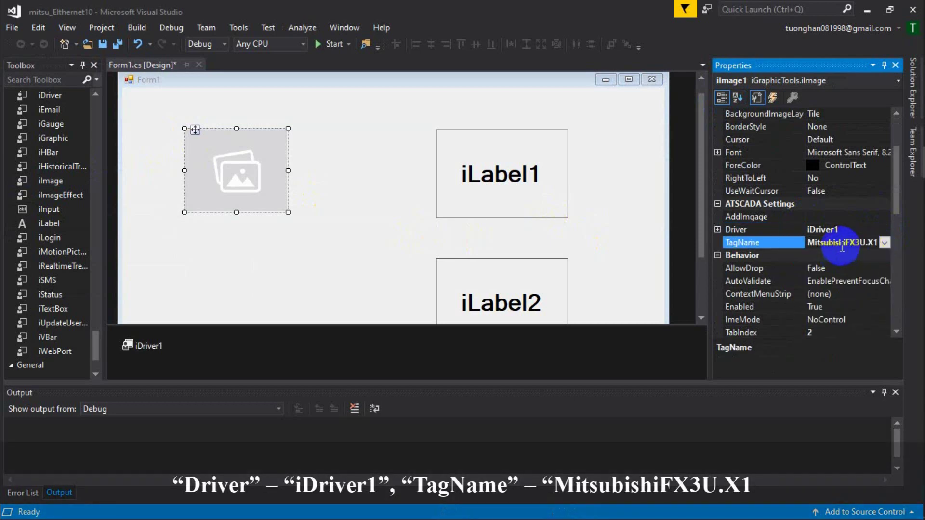
- Assign ButtonGreen.png from the BUTTONS > Buttons1 > medium library folder as the iImage's ACTIVE image
left_click(845, 217)
left_click(884, 216)
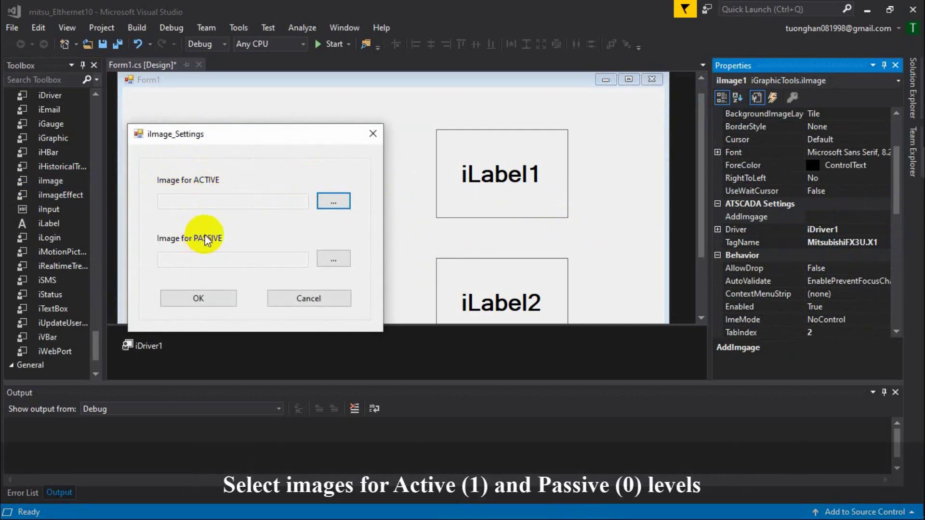
left_click(333, 200)
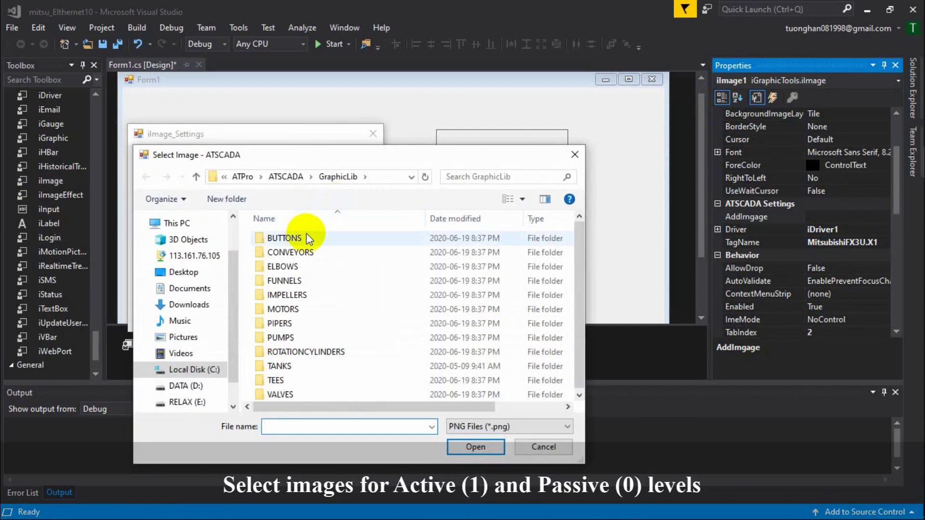
double_click(308, 238)
double_click(303, 236)
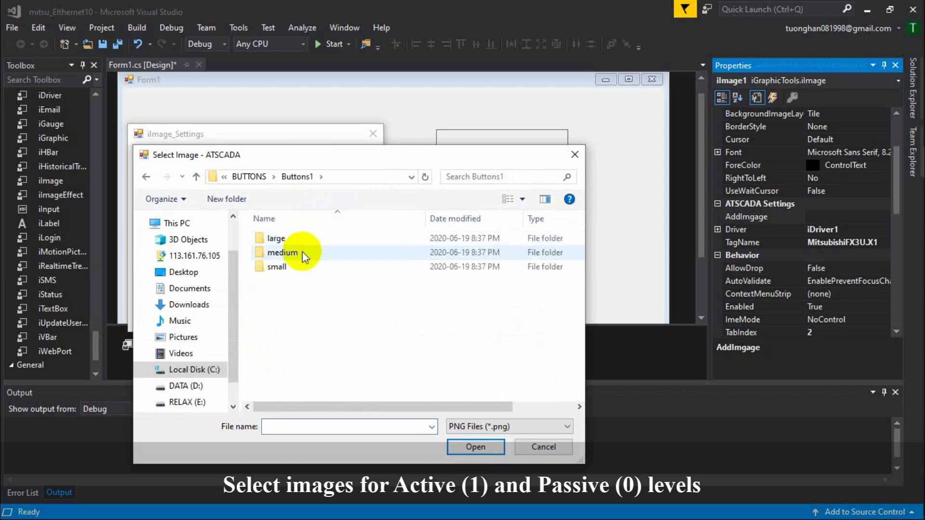
double_click(304, 253)
left_click(370, 248)
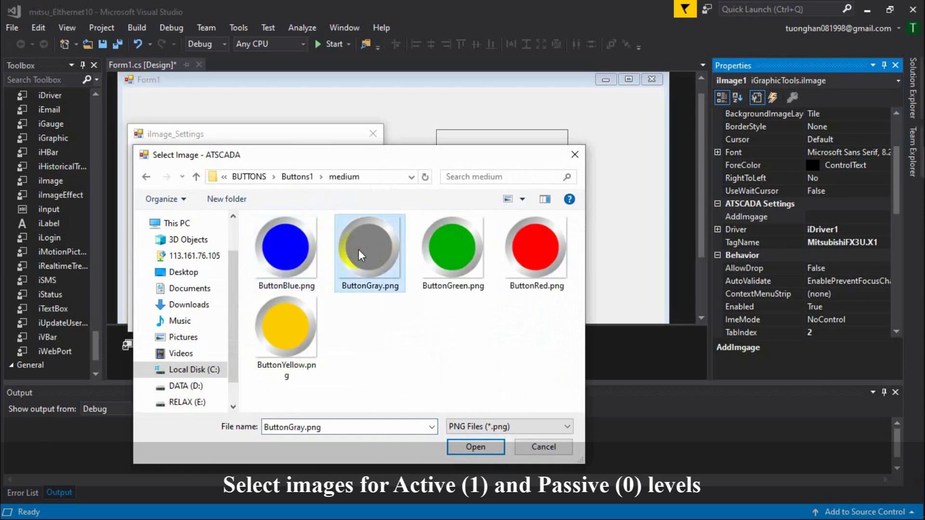
left_click(419, 256)
left_click(476, 446)
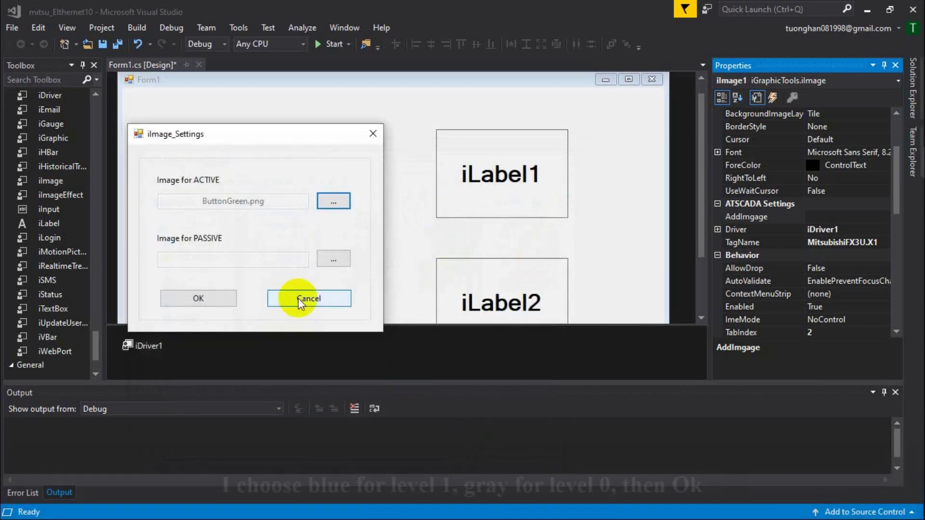
- Assign ButtonGray.png from BUTTONS > Buttons1 > medium as the iImage's PASSIVE image and apply the image settings
left_click(332, 258)
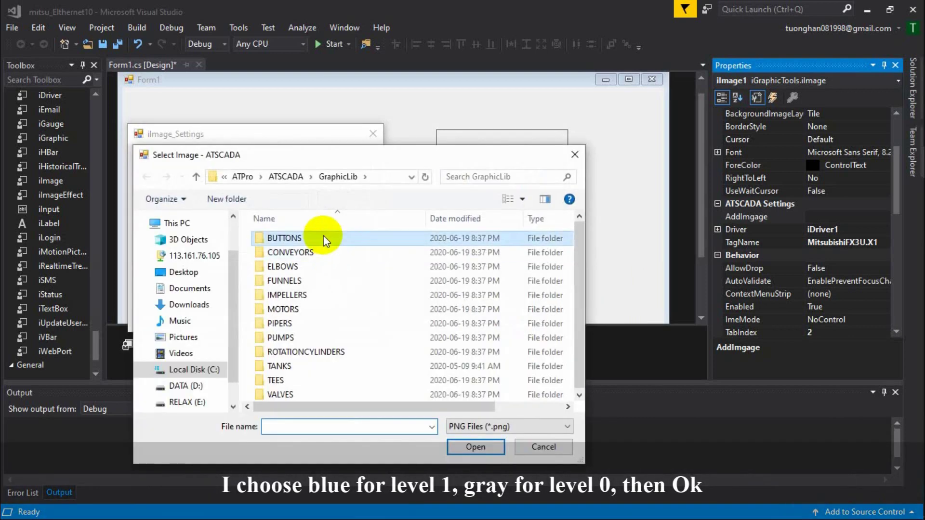
double_click(322, 235)
double_click(323, 236)
left_click(311, 253)
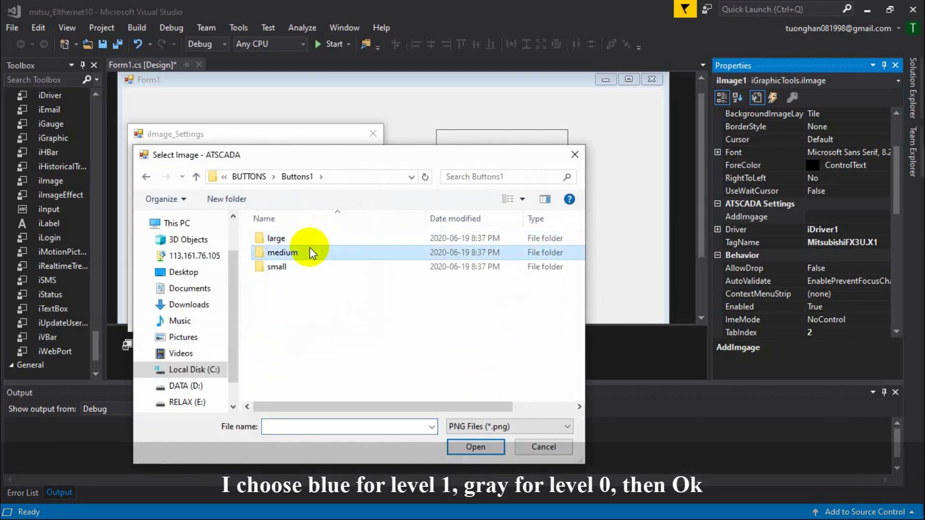
double_click(311, 253)
left_click(369, 248)
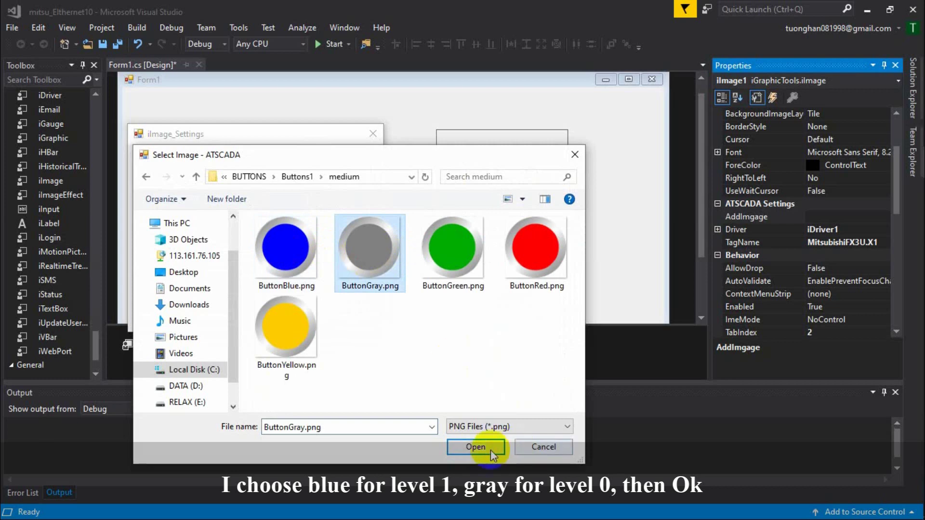
left_click(481, 447)
left_click(211, 303)
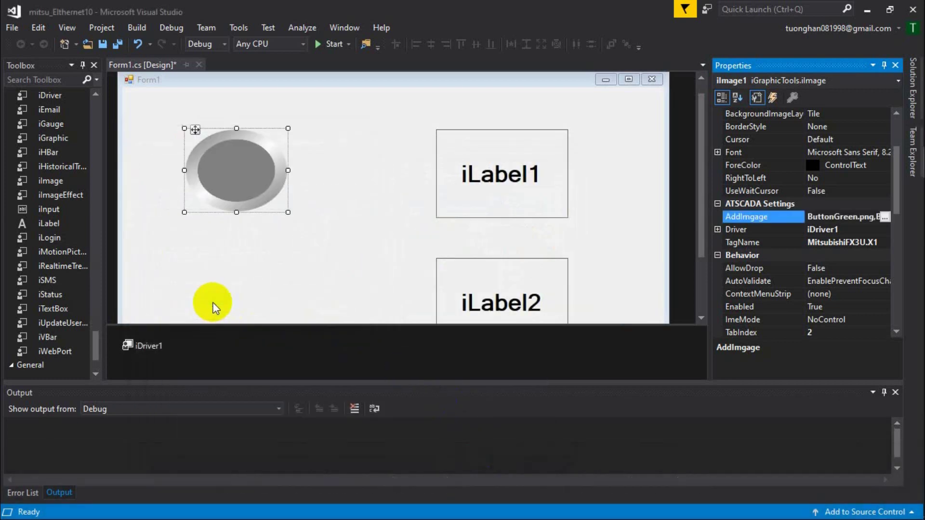
left_click(362, 215)
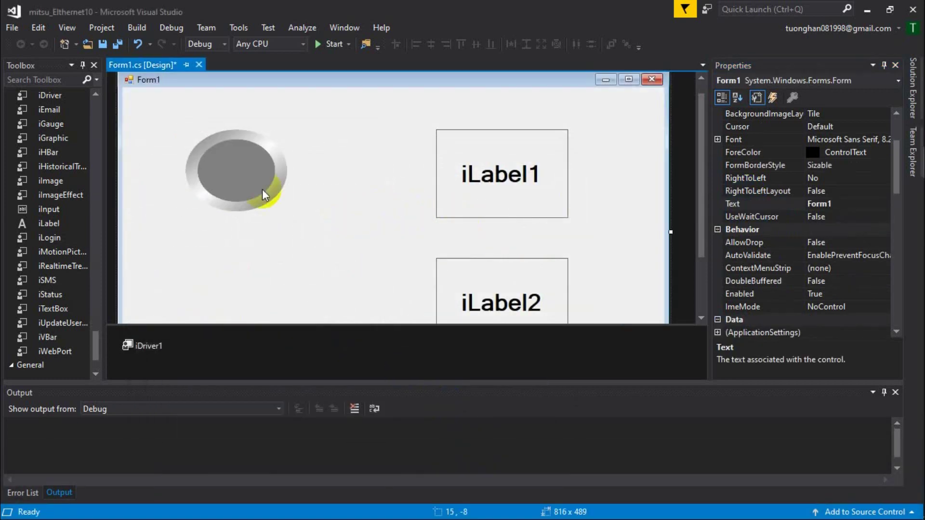
left_click(263, 189)
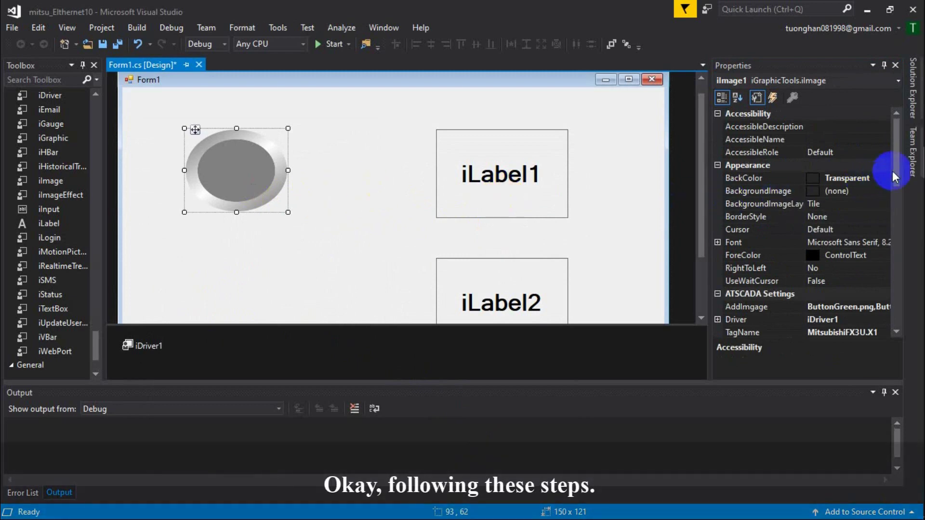
scroll(893, 178, "down", 1)
scroll(896, 178, "up", 1)
scroll(895, 178, "down", 1)
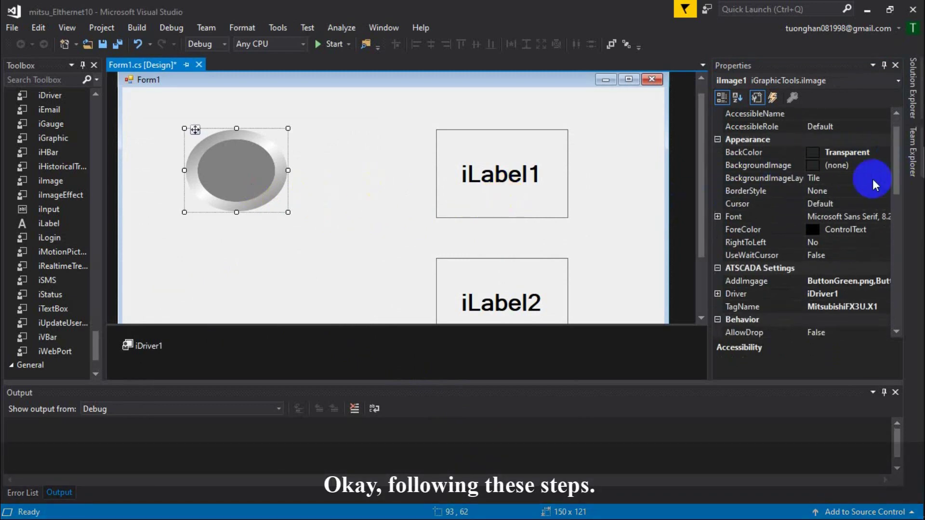
- Duplicate the gray button iImage and place the copy directly below the original on Form1, at about 93, 226
left_click(285, 231)
left_click(244, 186)
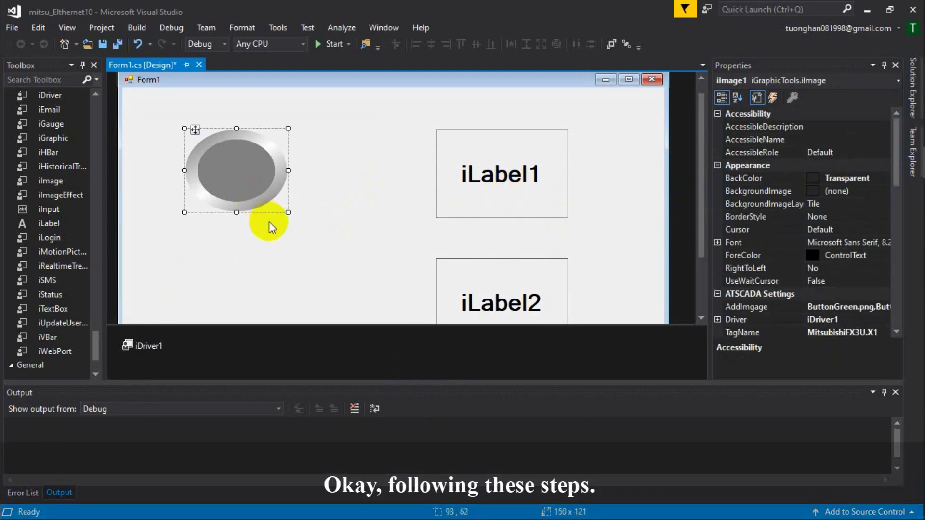
key("ctrl+v")
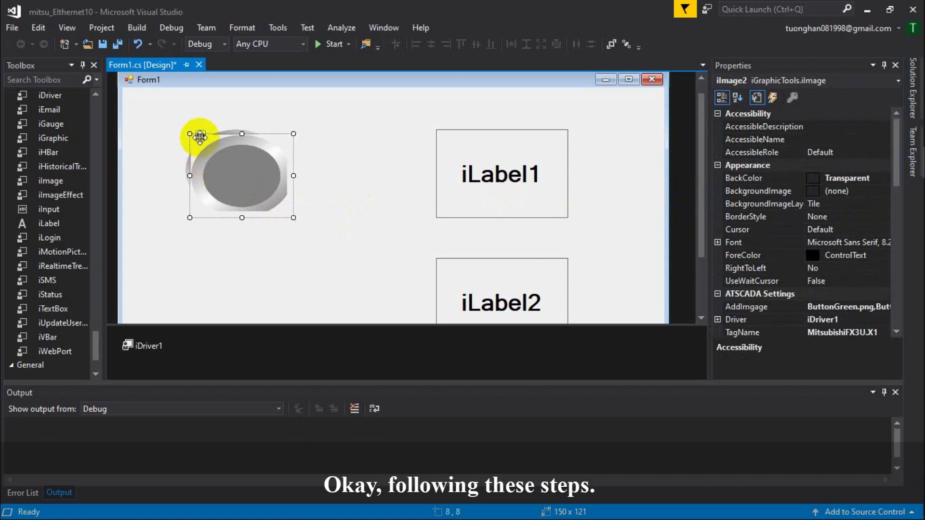
left_click_drag(197, 141, 185, 242)
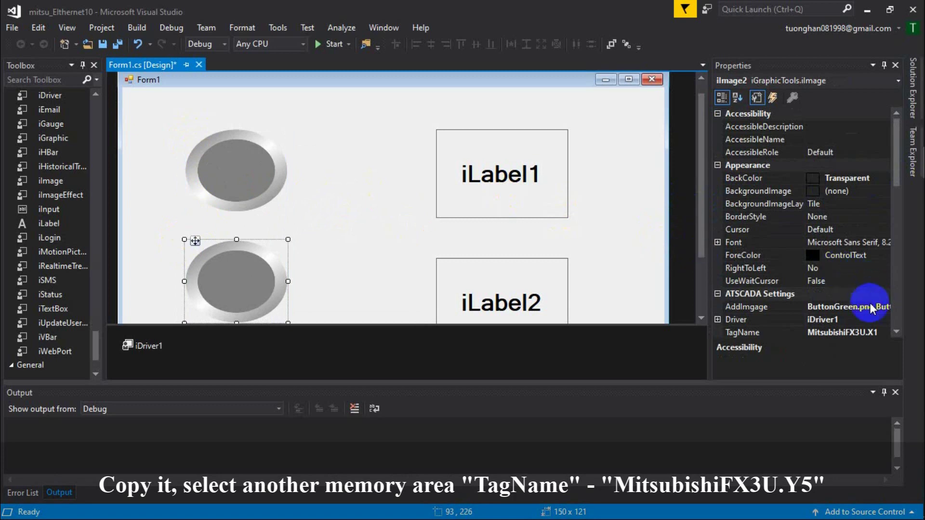
- Bind the copied iImage to the tag MitsubishiFX3U.Y5
left_click(871, 330)
left_click(885, 319)
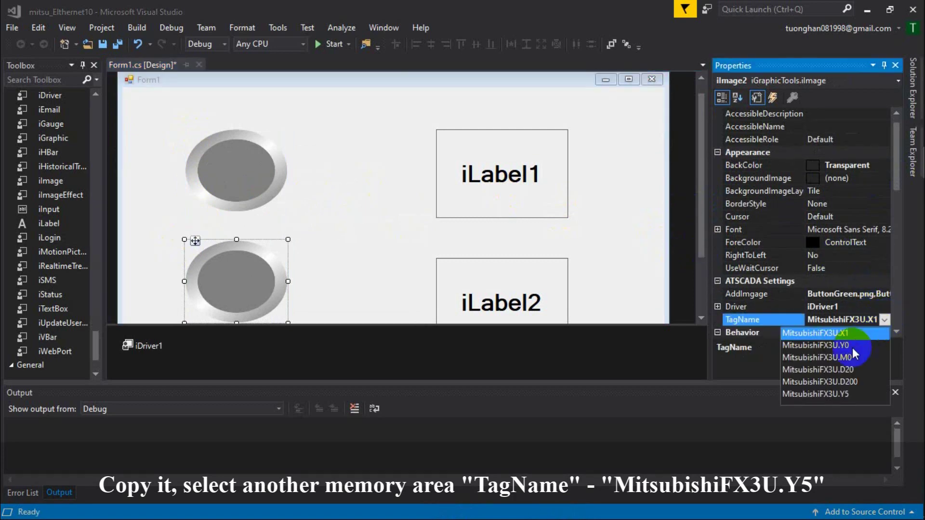
left_click(839, 391)
- Assign PumpGreen.png from the PUMPS > Pumps1 > medium library folder as the copied iImage's ACTIVE image
left_click(886, 293)
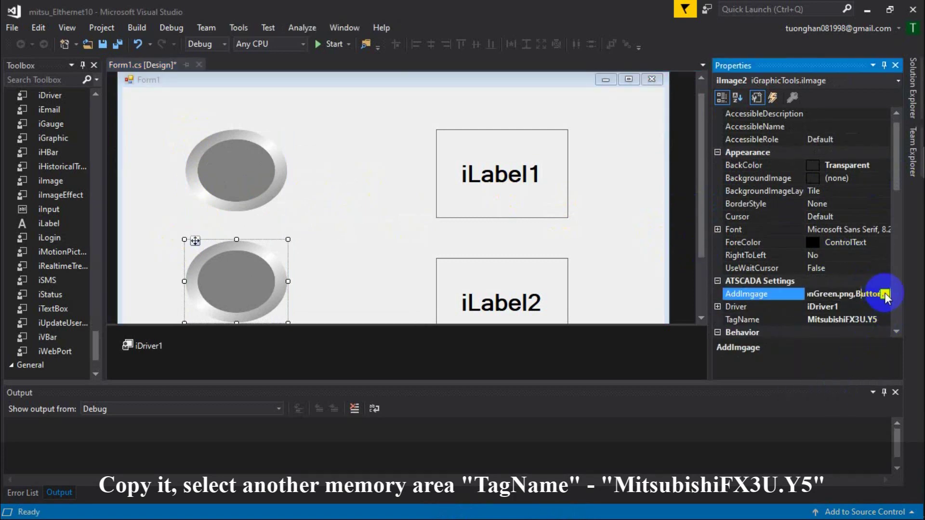
left_click(885, 293)
left_click(224, 95)
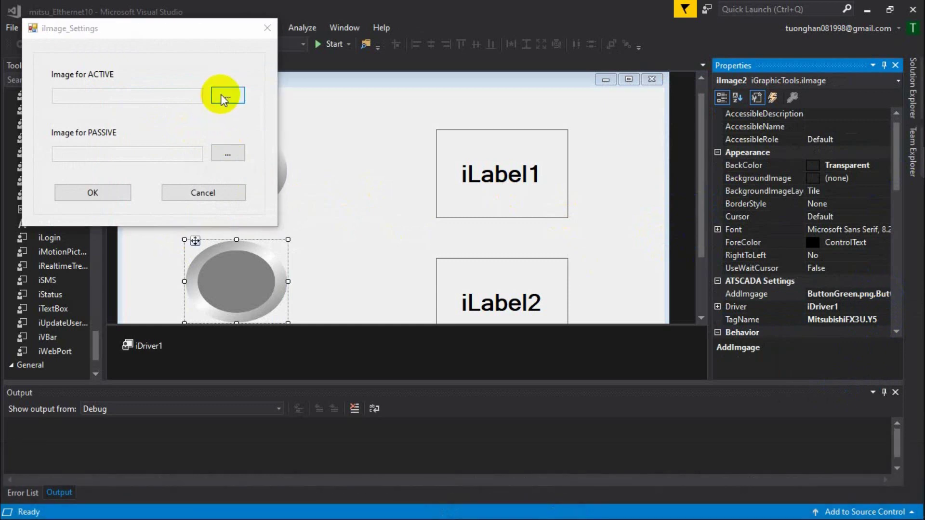
double_click(210, 137)
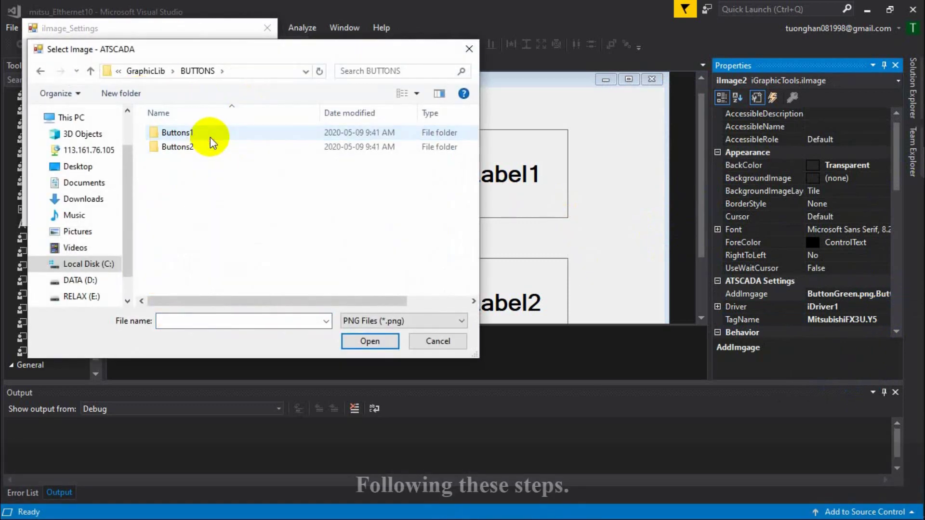
left_click(42, 70)
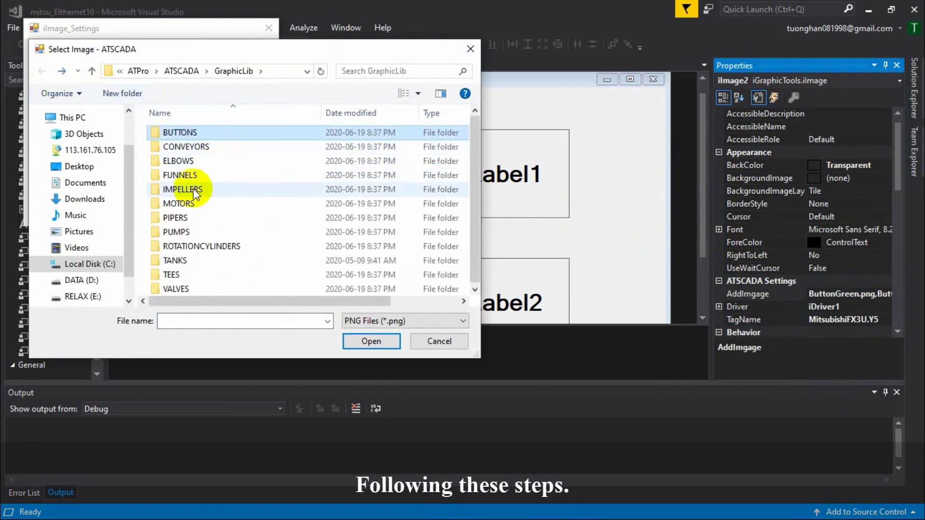
double_click(192, 232)
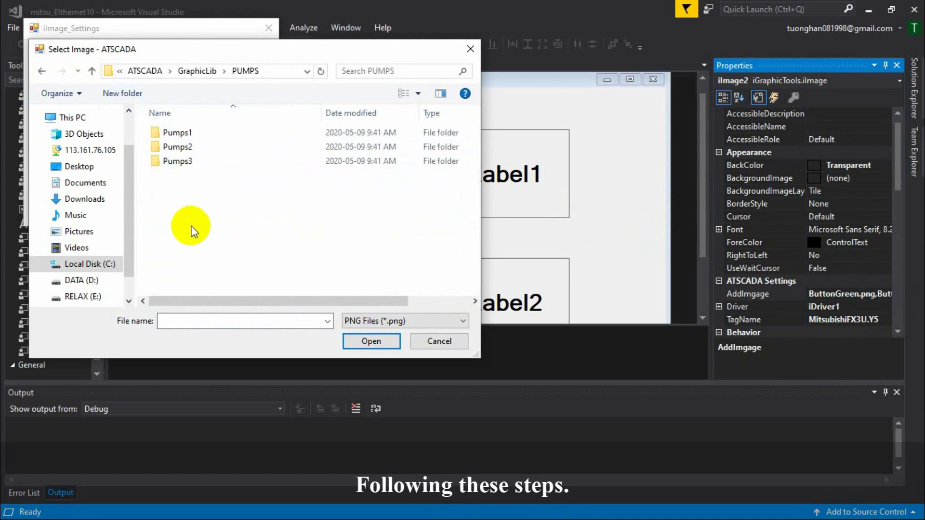
double_click(201, 133)
double_click(201, 138)
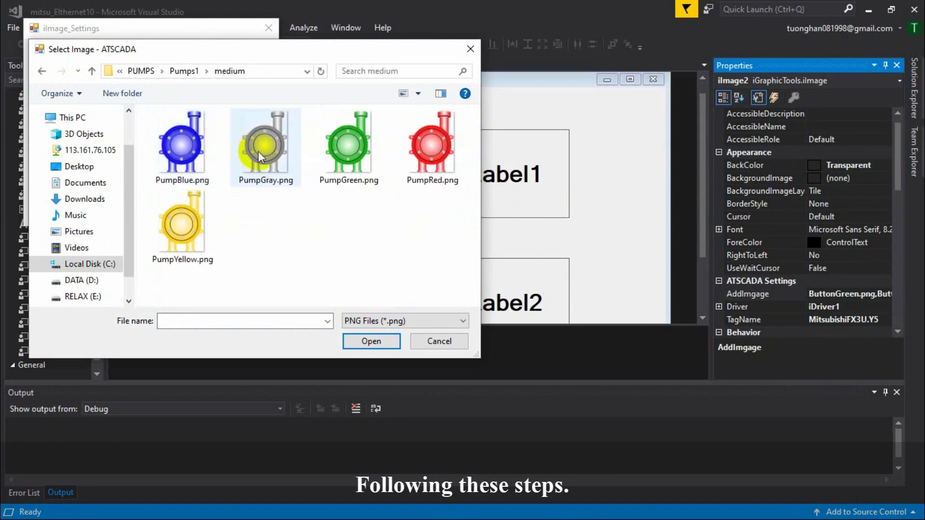
left_click(349, 147)
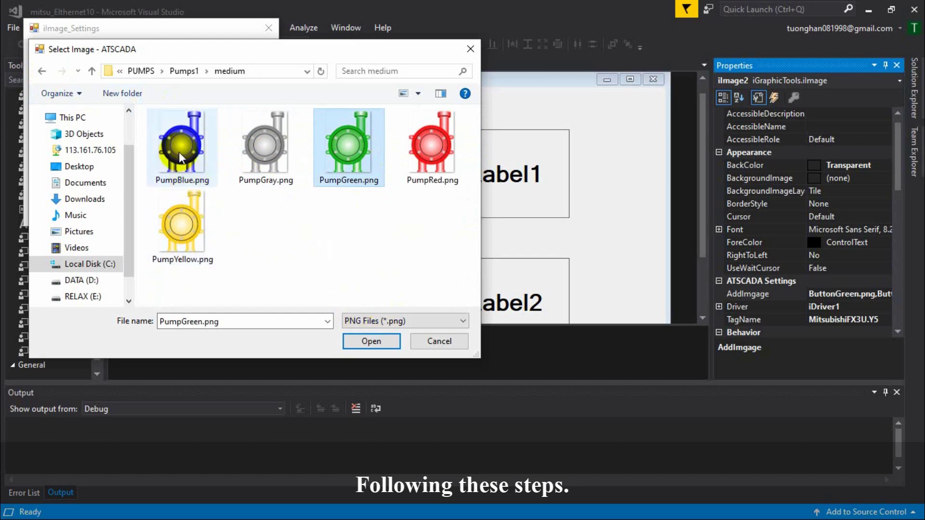
left_click(373, 342)
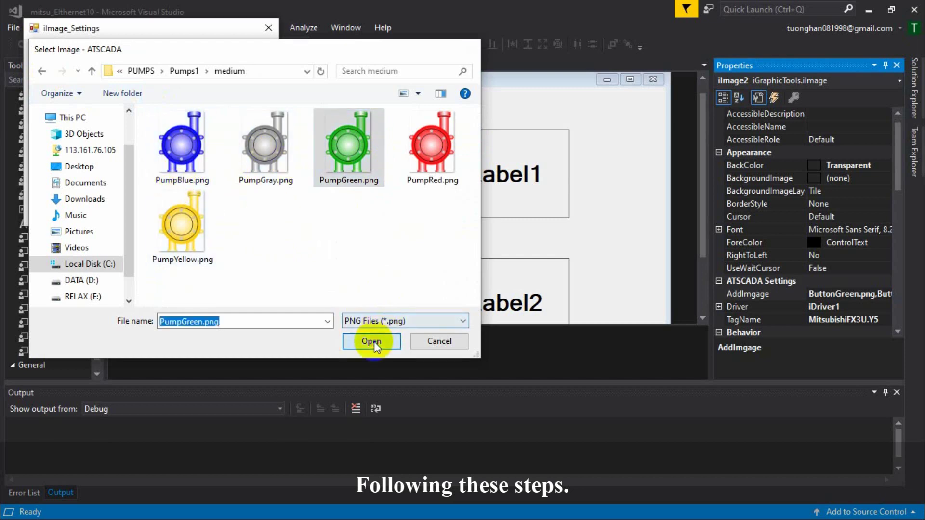
- Assign PumpGray.png from PUMPS > Pumps1 > medium as the copied iImage's PASSIVE image and apply the image settings
left_click(242, 150)
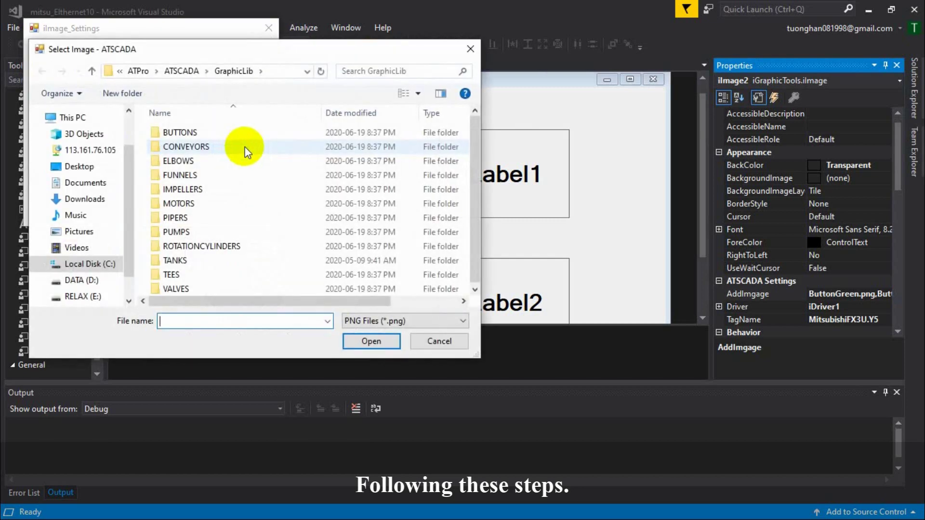
double_click(200, 230)
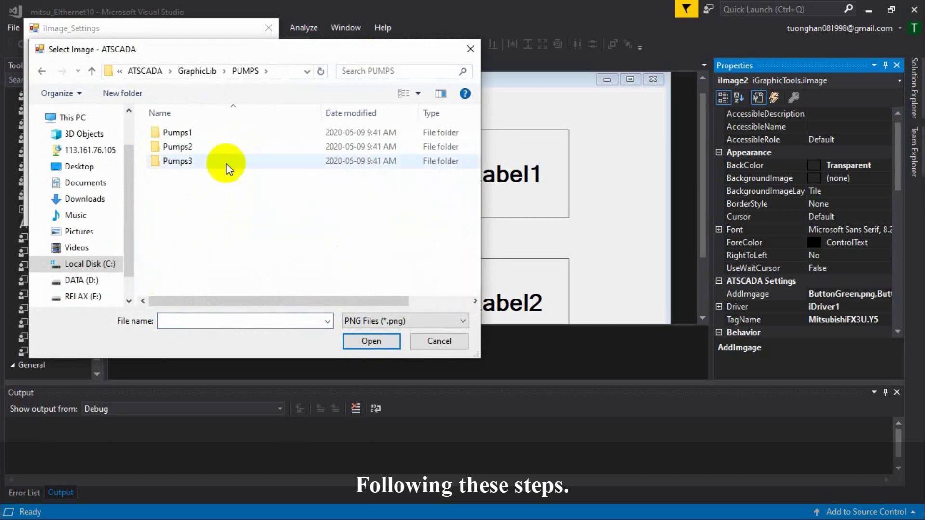
double_click(227, 134)
double_click(223, 147)
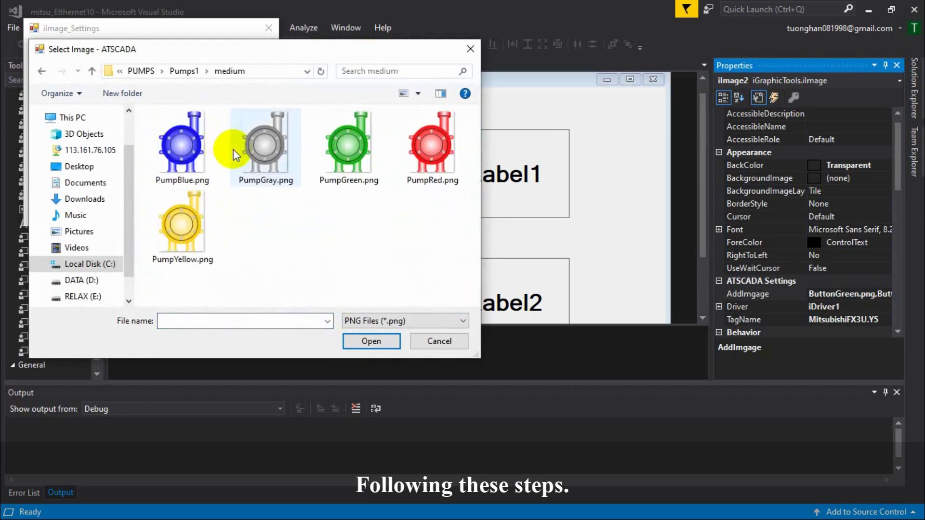
left_click(250, 146)
left_click(371, 342)
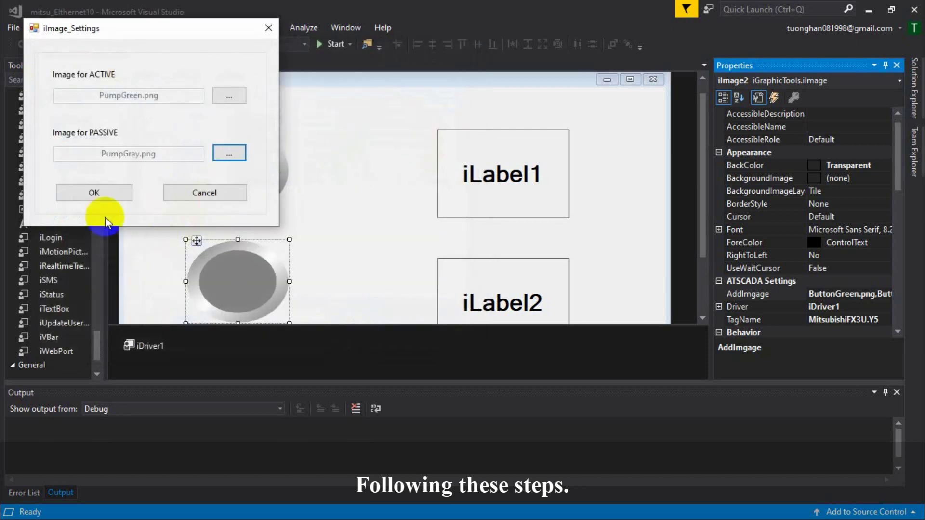
left_click(80, 192)
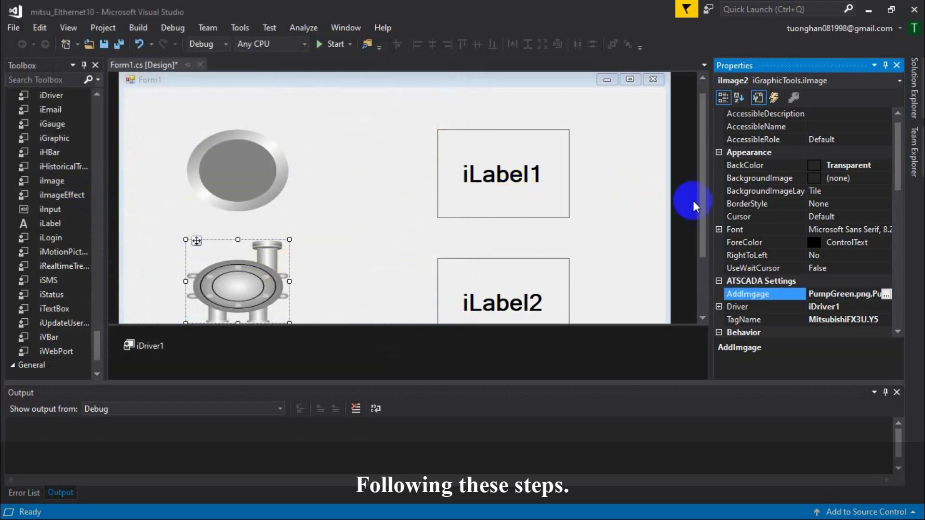
- Stretch the pump image downward on Form1 to make it taller
left_click_drag(705, 214, 704, 262)
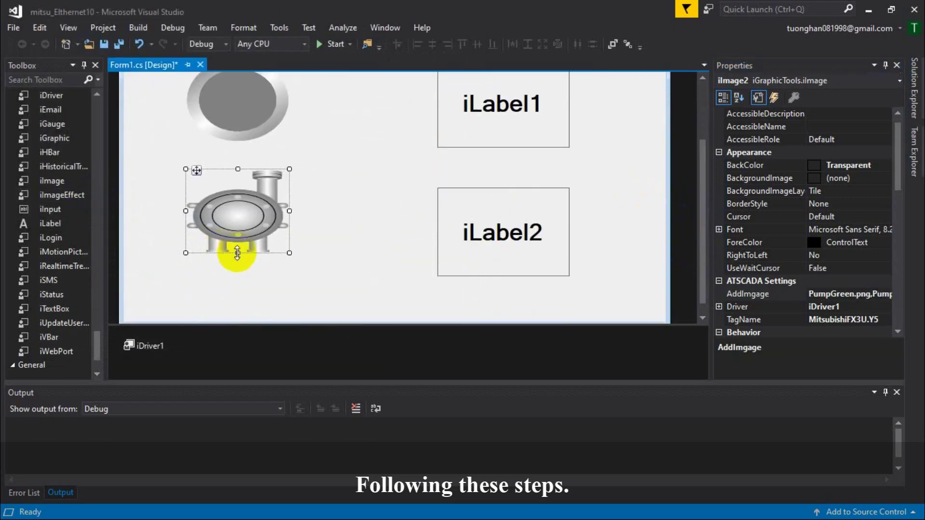
left_click_drag(238, 252, 237, 289)
left_click(327, 198)
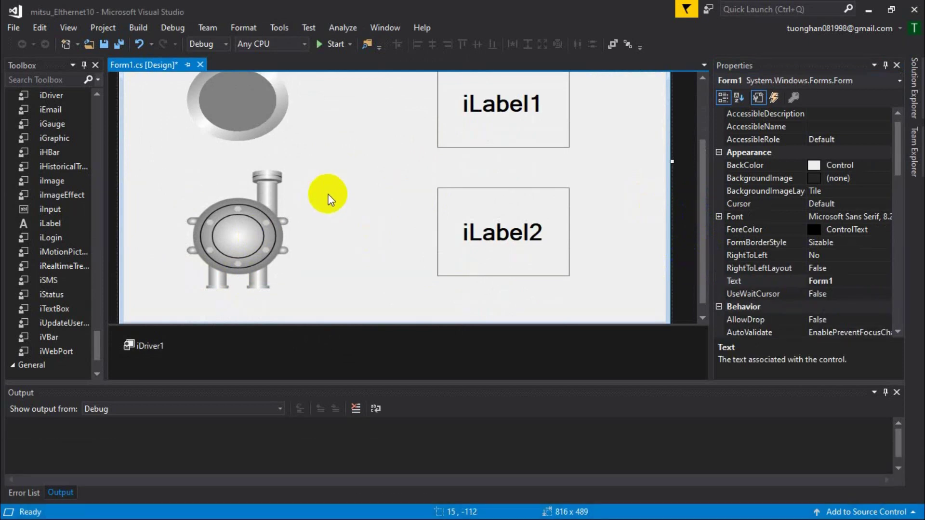
- Nudge the button image up slightly on Form1, to 93, 59
left_click_drag(702, 206, 694, 181)
left_click(243, 163)
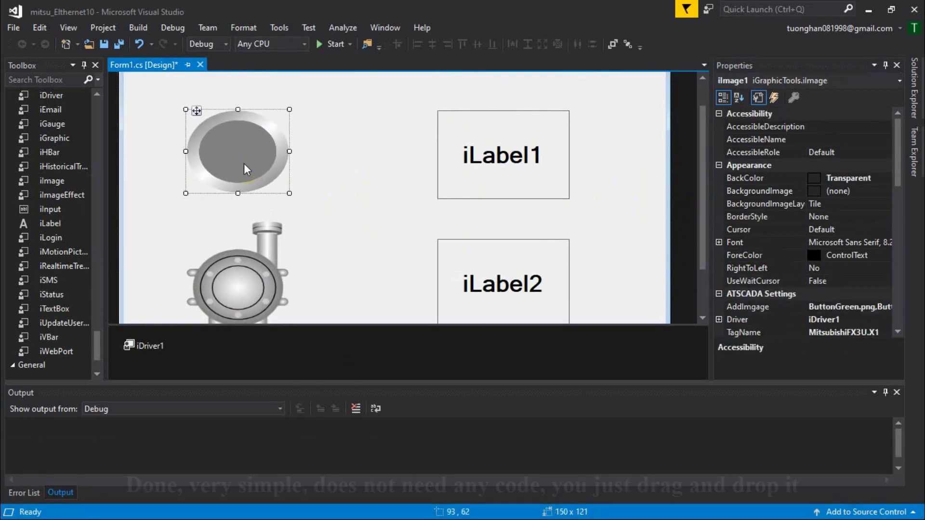
key("Up")
key("Up")
key("Up")
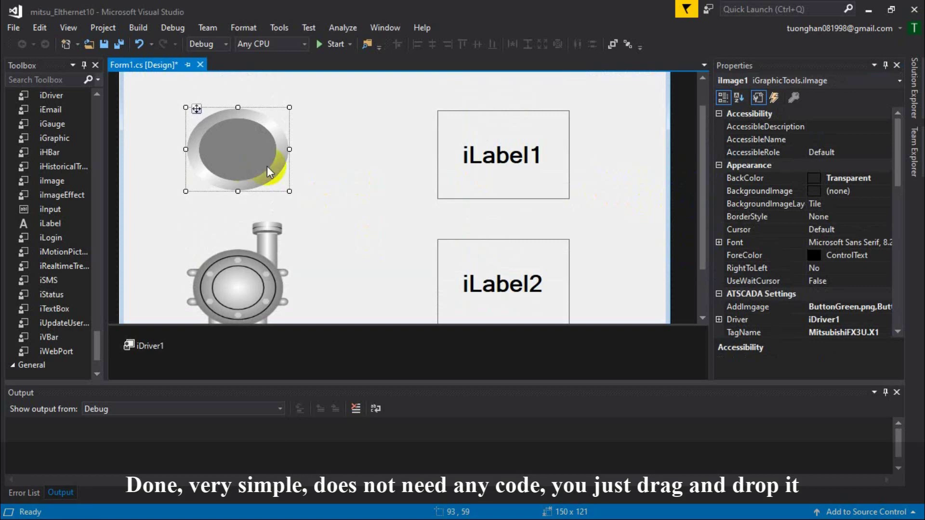
left_click(303, 172)
left_click(289, 165)
left_click(515, 183)
left_click(510, 283)
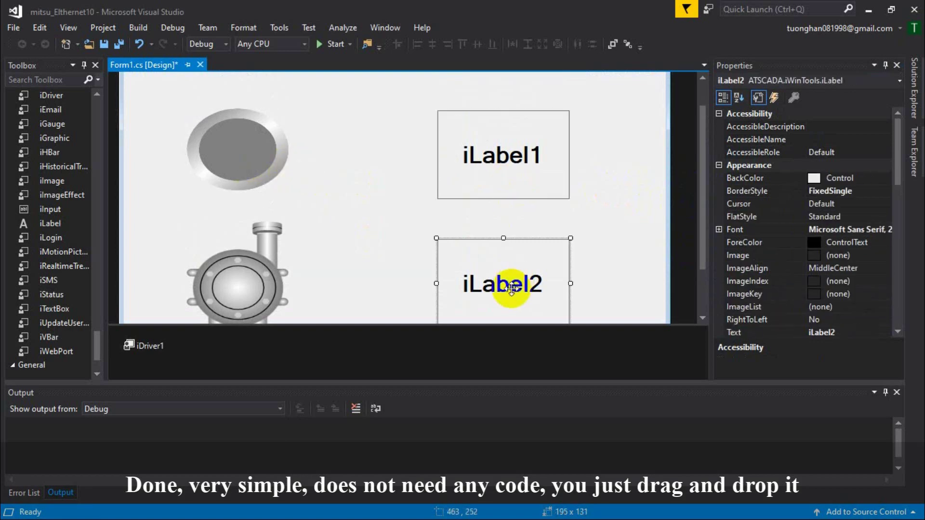
left_click(294, 280)
left_click(257, 175)
left_click(492, 186)
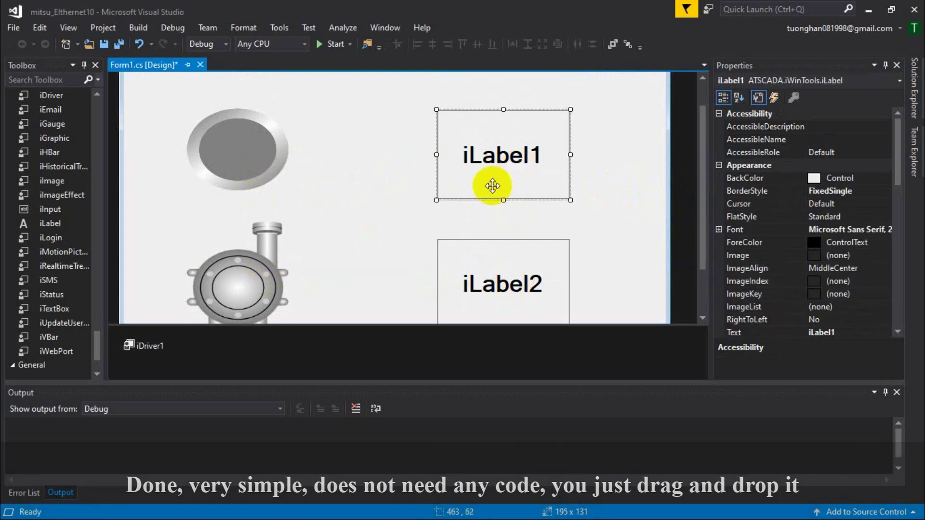
left_click(390, 207)
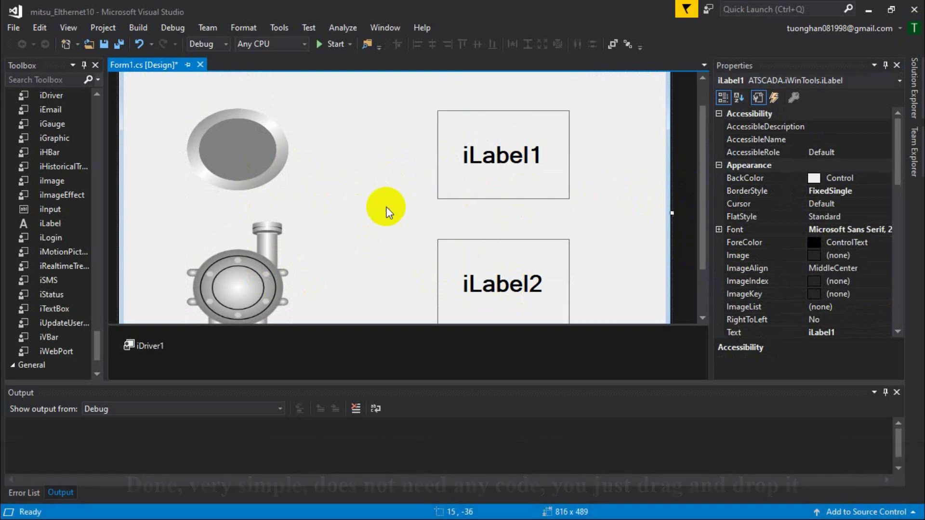
- Run the project in debug mode and reposition the running Form1 window toward the middle of the screen
left_click(326, 46)
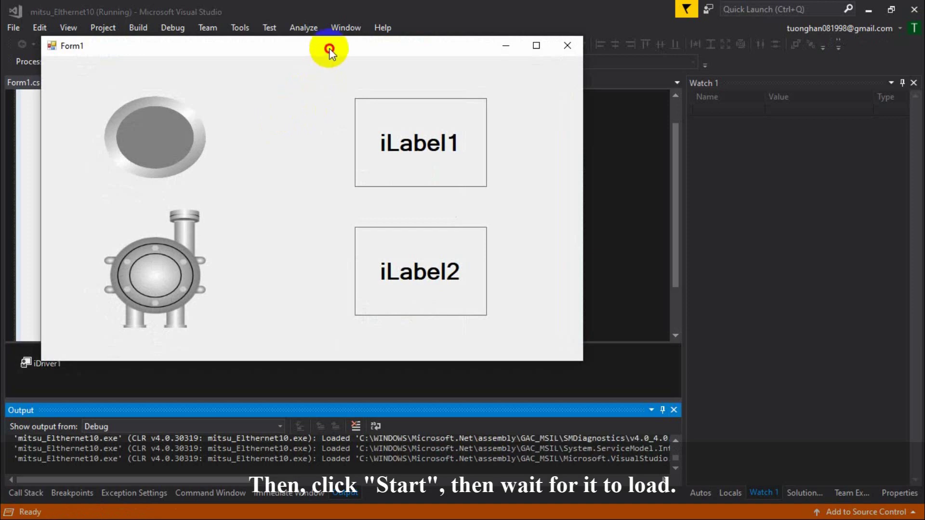
left_click_drag(324, 45, 405, 82)
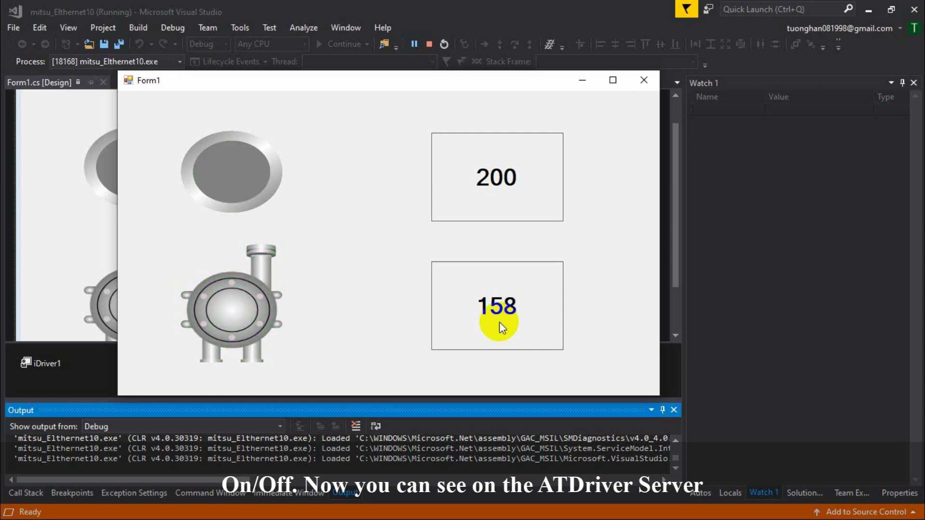
- Switch to ATSCADA iTag Builder, position it over the running form to compare the live tag values, and minimize it
left_click(905, 261)
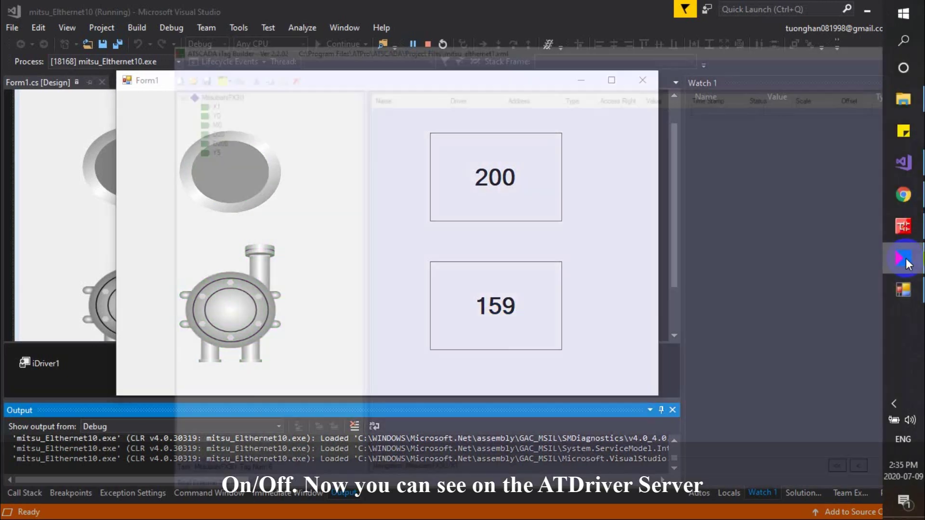
left_click_drag(819, 7, 742, 344)
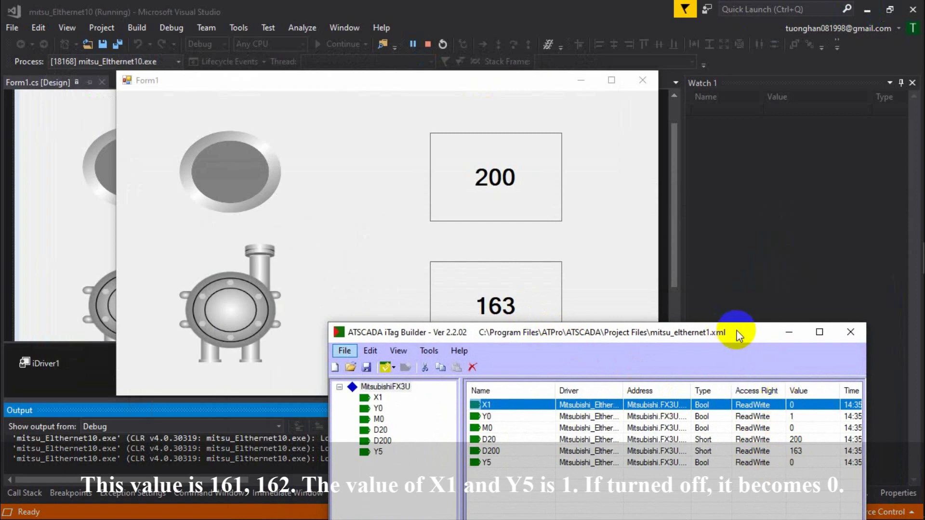
left_click_drag(739, 336, 715, 230)
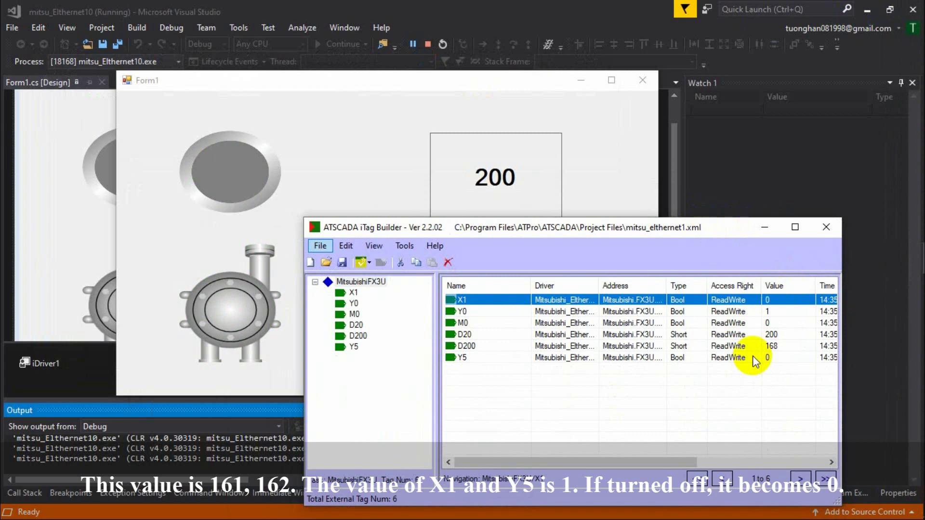
left_click(764, 227)
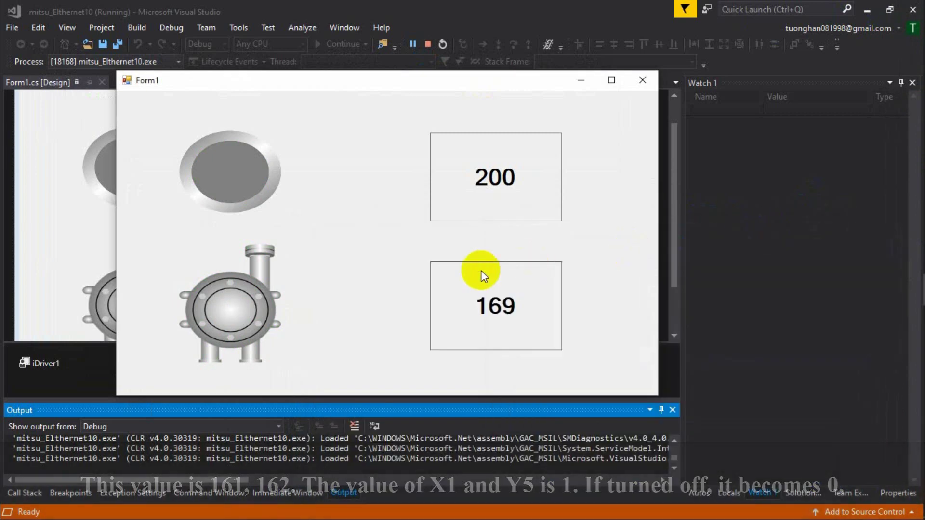